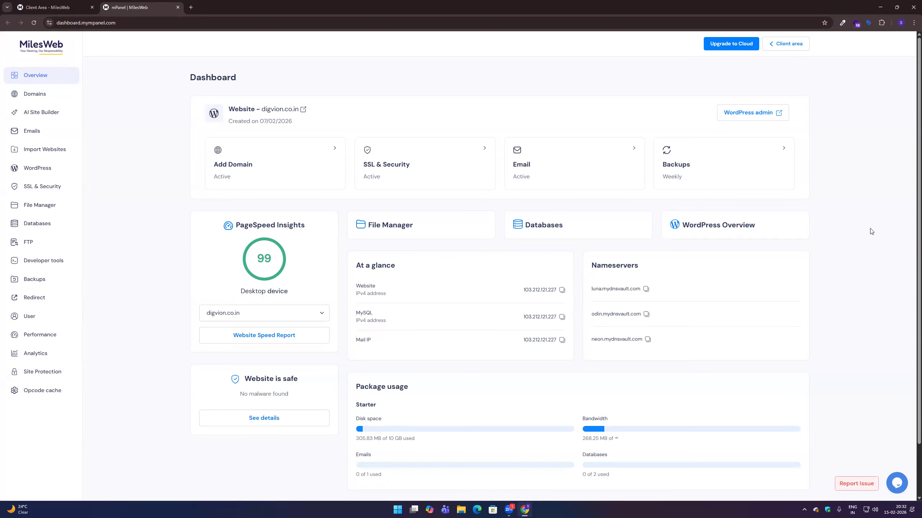
Step: Open the WordPress admin dashboard of digvion.co.in from the hosting dashboard
{"action": "key", "text": "ctrl+plus"}
{"action": "key", "text": "ctrl+plus"}
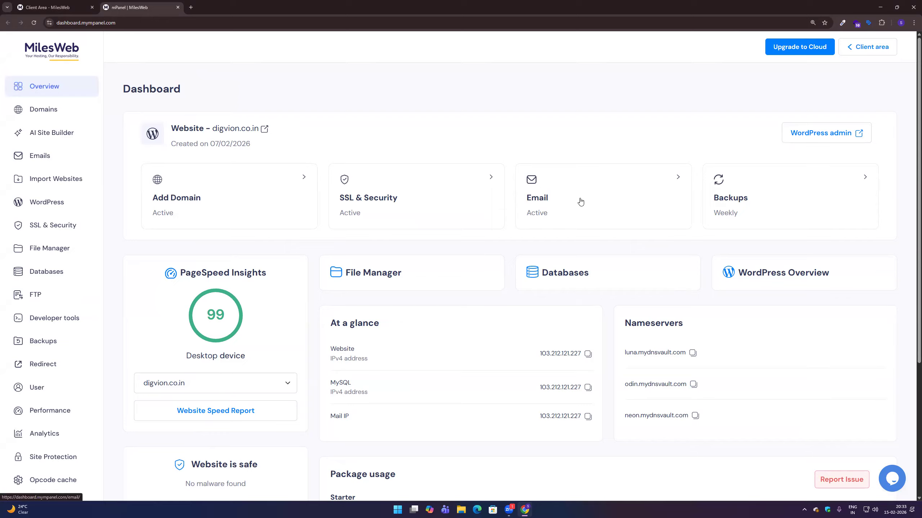
{"action": "left_click", "coordinate": [808, 134]}
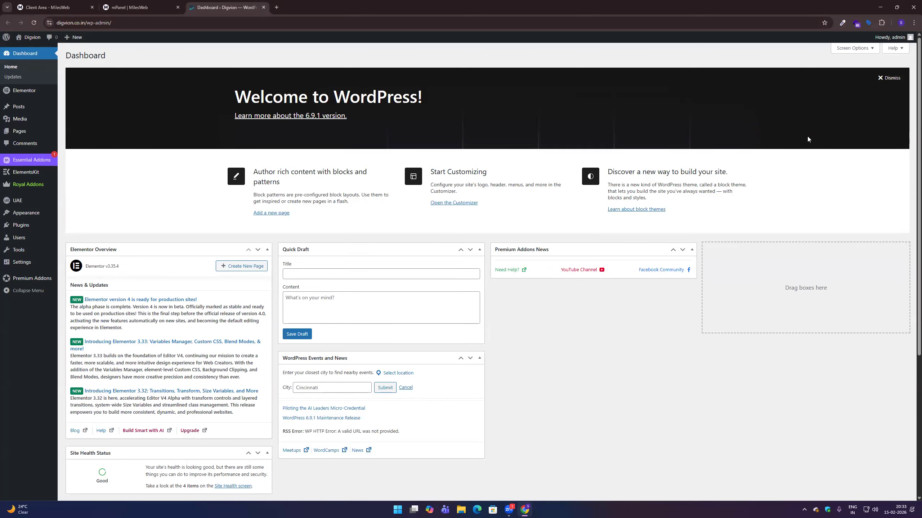
Step: Set the Windows display scale to 125% and close the display settings
{"action": "key", "text": "super"}
{"action": "type", "text": "display settings"}
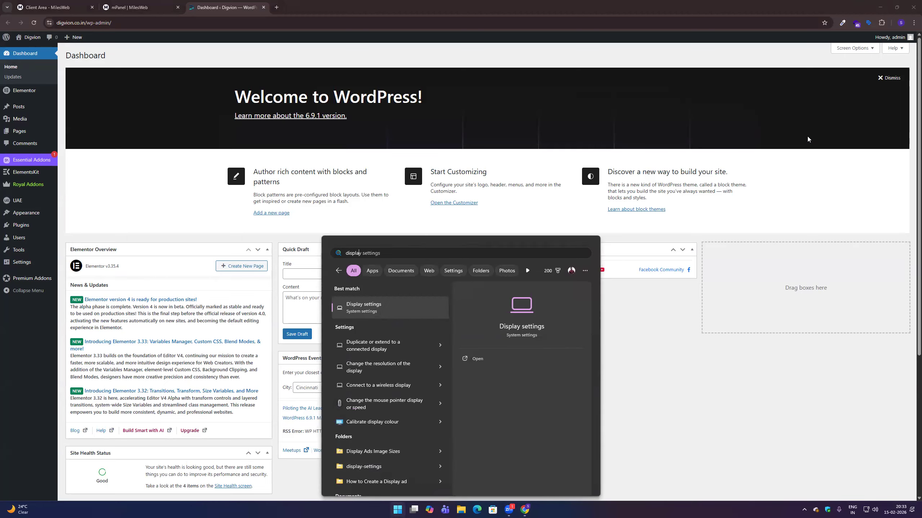
{"action": "key", "text": "Return"}
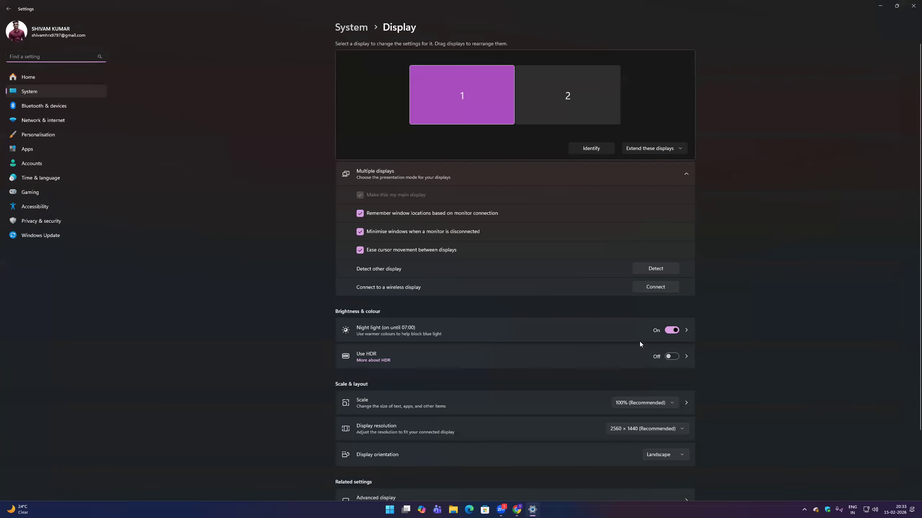
{"action": "left_click", "coordinate": [656, 403]}
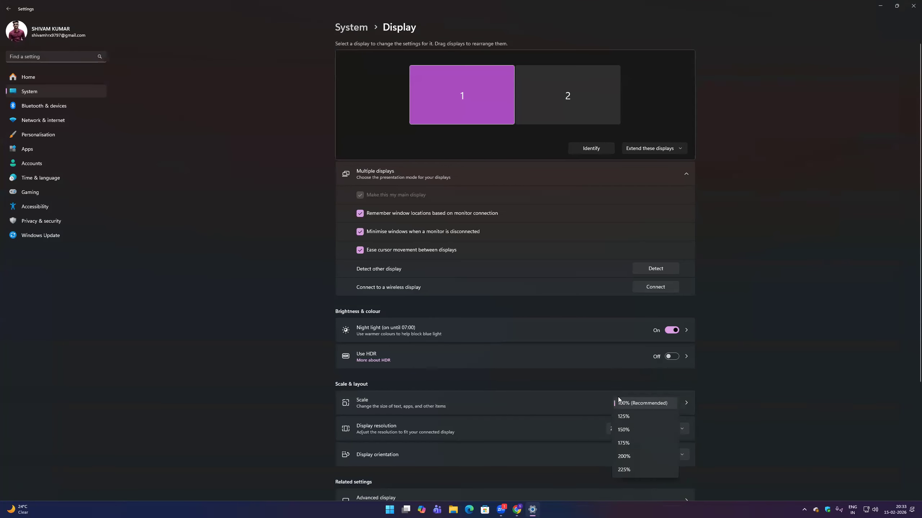
{"action": "left_click", "coordinate": [635, 416]}
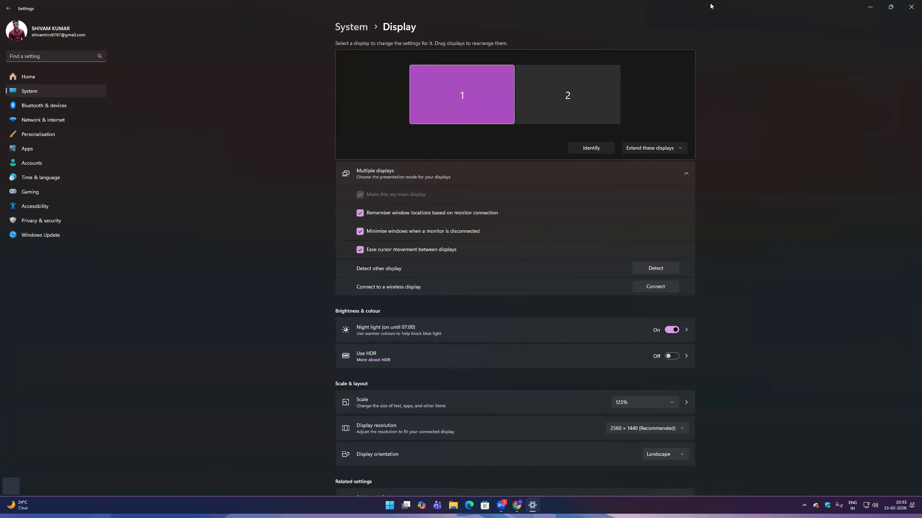
{"action": "key", "text": "alt+F4"}
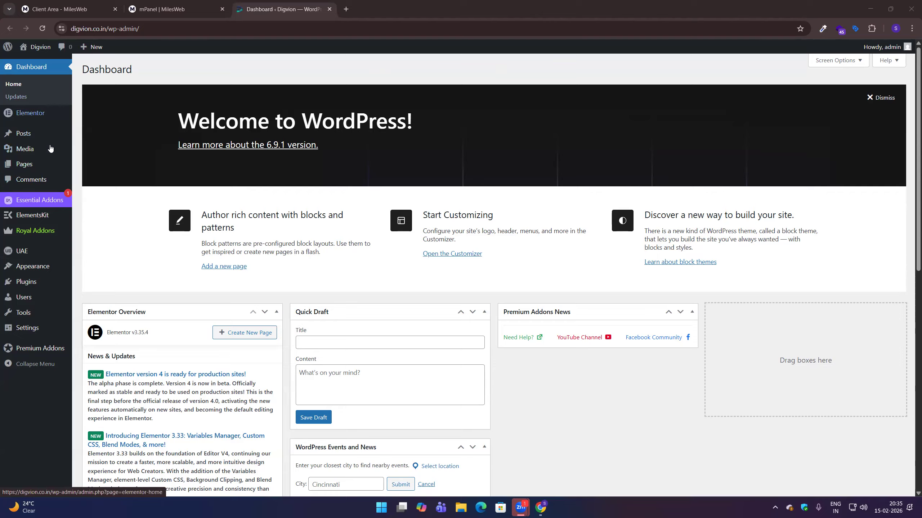
Step: Open the Header template from UAE's Header & Footer list for editing with Elementor
{"action": "mouse_move", "coordinate": [21, 251]}
{"action": "middle_click", "coordinate": [99, 268]}
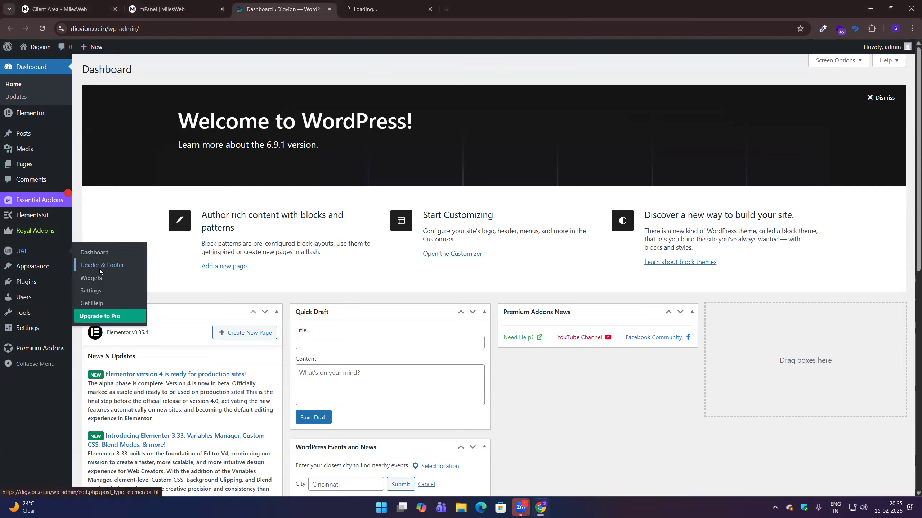
{"action": "key", "text": "ctrl+Tab"}
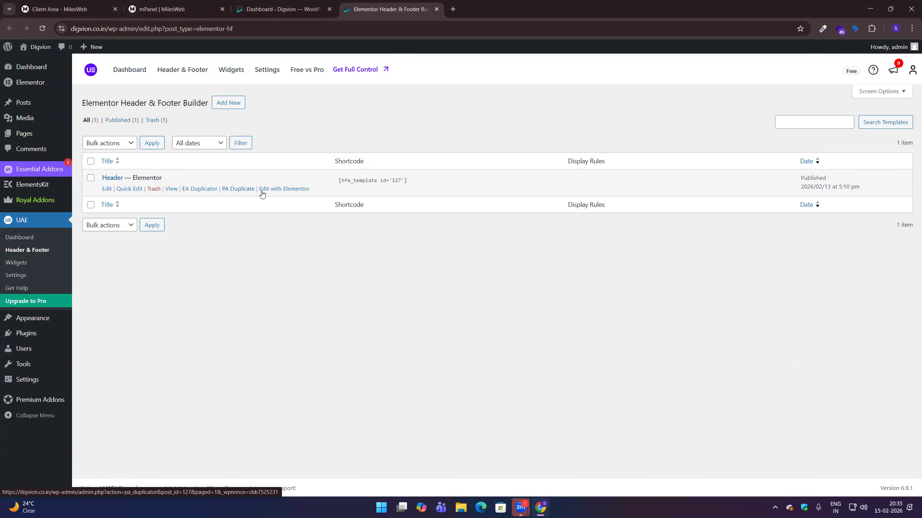
{"action": "left_click", "coordinate": [275, 190]}
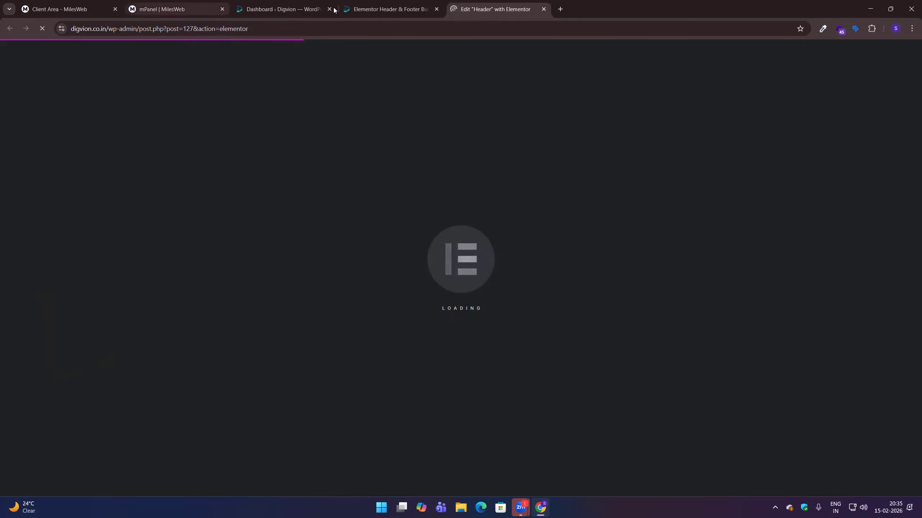
{"action": "left_click", "coordinate": [396, 13]}
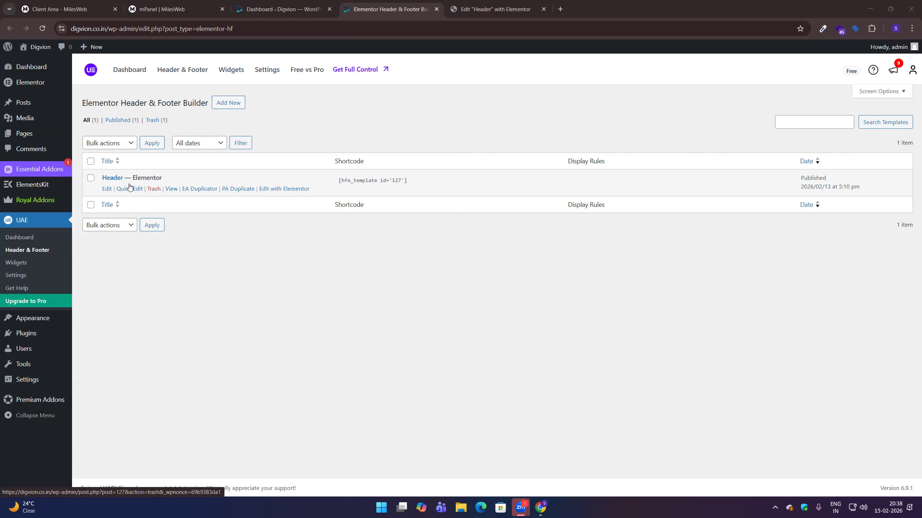
{"action": "left_click", "coordinate": [292, 189]}
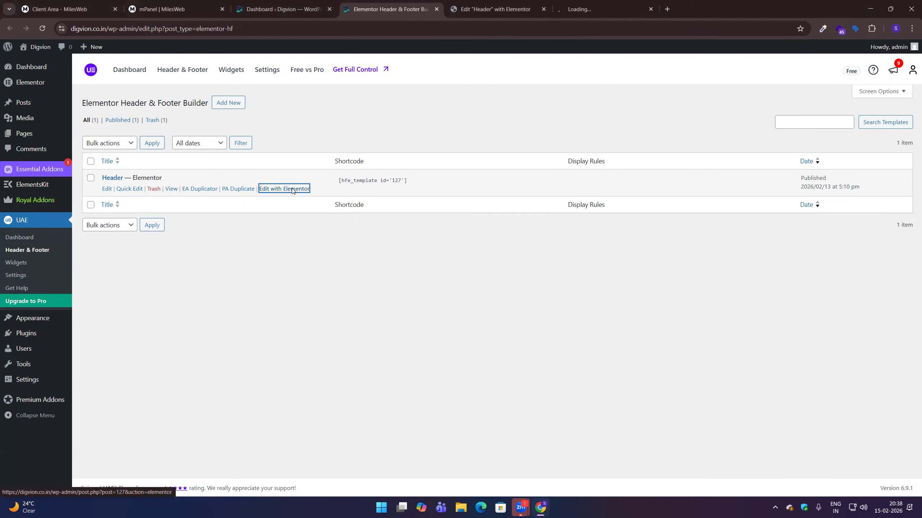
{"action": "key", "text": "ctrl+Tab"}
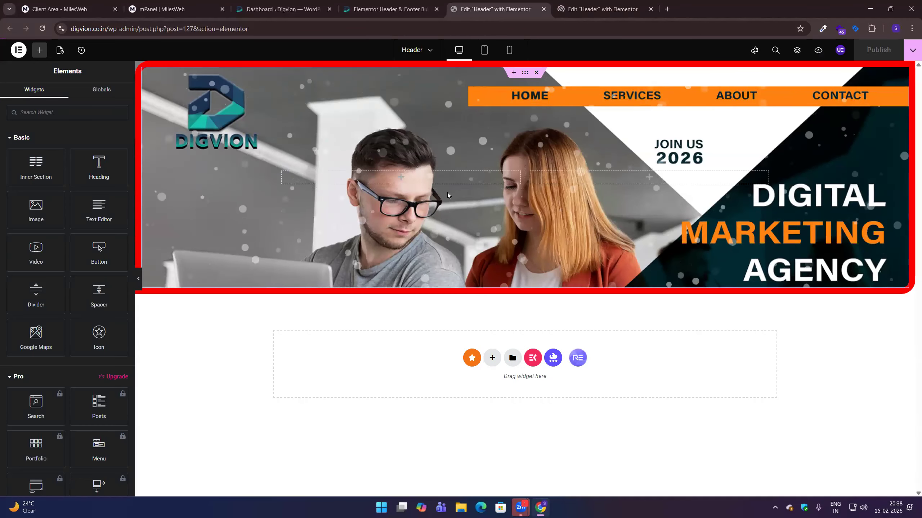
Step: Open the header section's advanced settings and expand the Sticky Section - Royal Addons options
{"action": "left_click", "coordinate": [525, 74]}
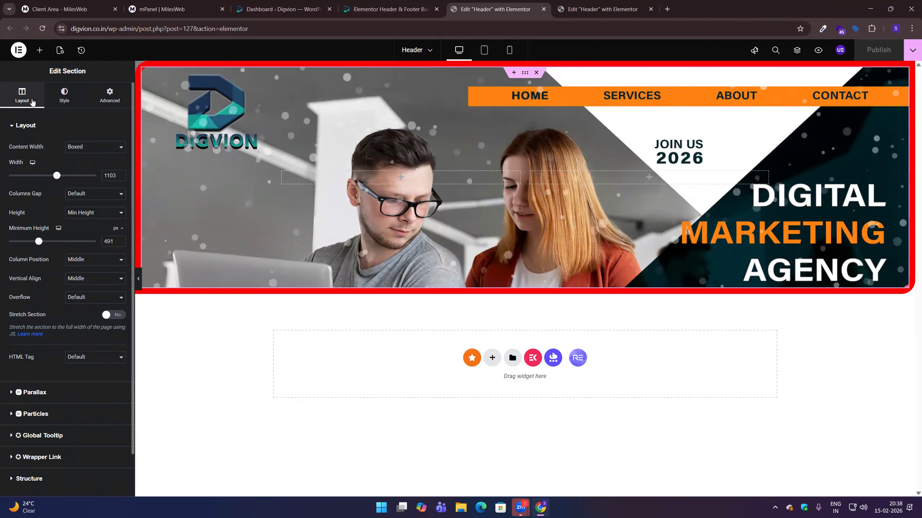
{"action": "left_click", "coordinate": [100, 106]}
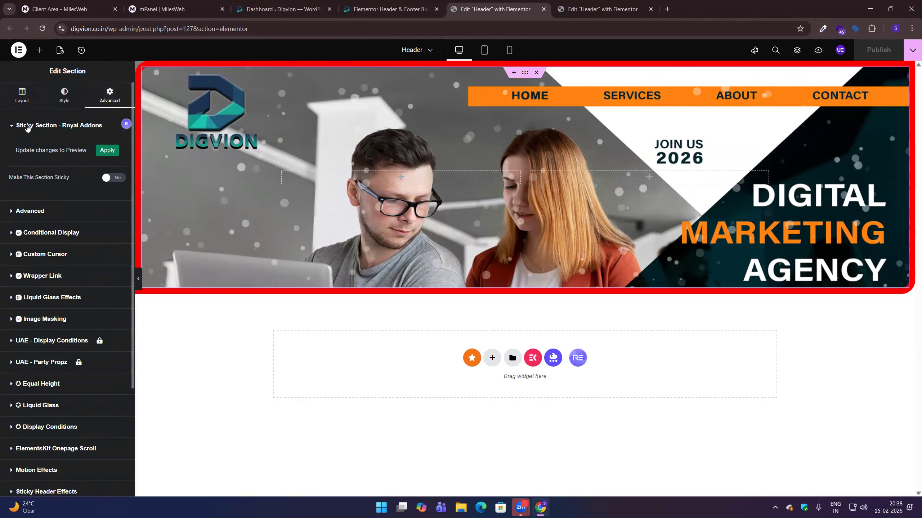
{"action": "left_click", "coordinate": [55, 125]}
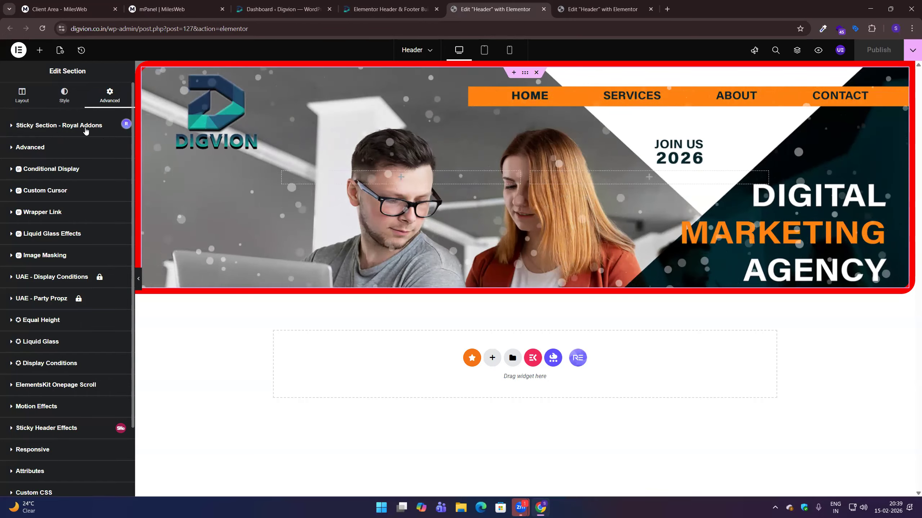
{"action": "left_click", "coordinate": [67, 128]}
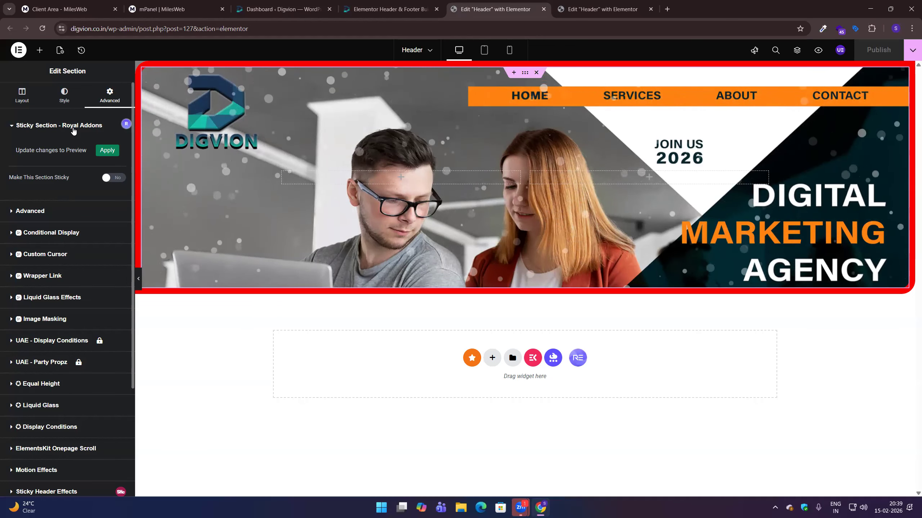
Step: Open tatacliq.com and bodyholicnutrition.com in new tabs and examine how the bodyholicnutrition.com header behaves while scrolling
{"action": "key", "text": "ctrl+t"}
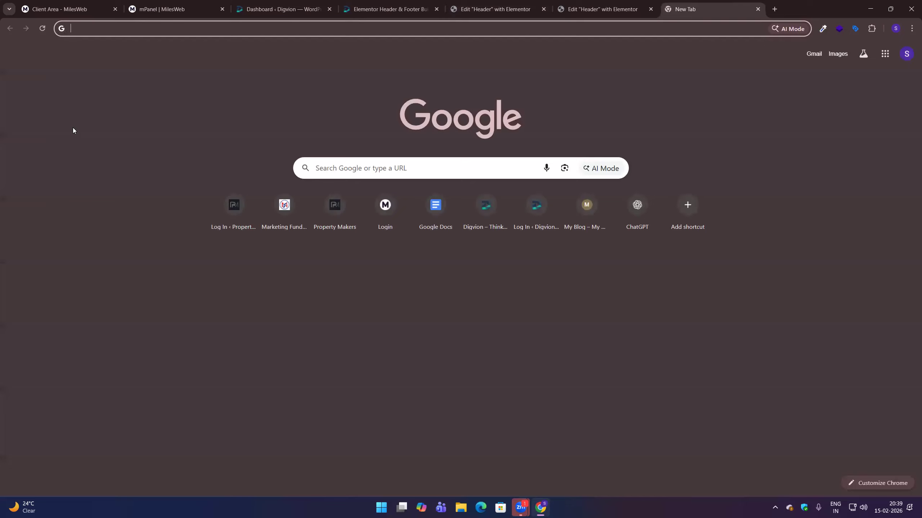
{"action": "type", "text": "tatacliq.com"}
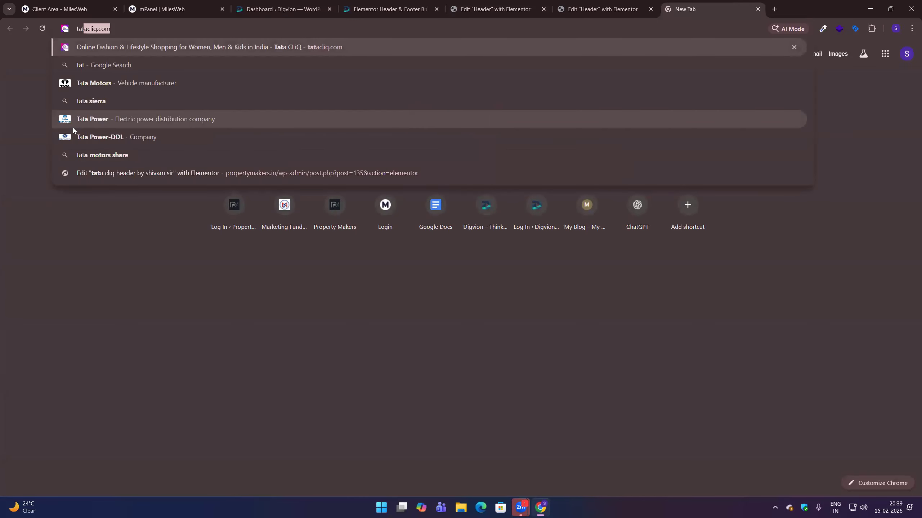
{"action": "key", "text": "Return"}
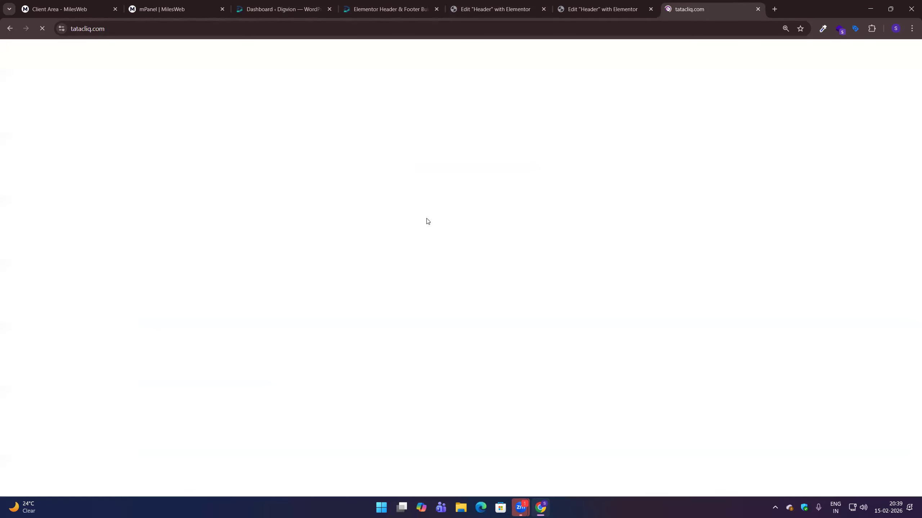
{"action": "key", "text": "ctrl+t"}
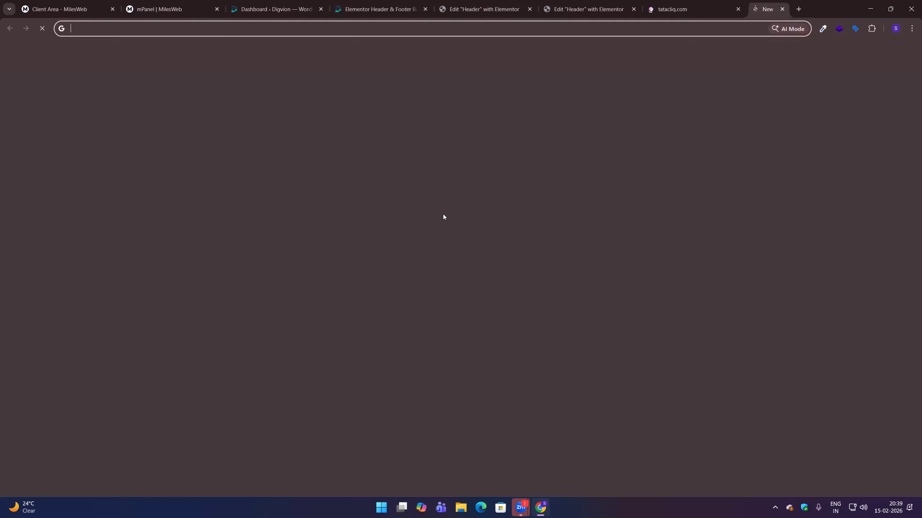
{"action": "type", "text": "body"}
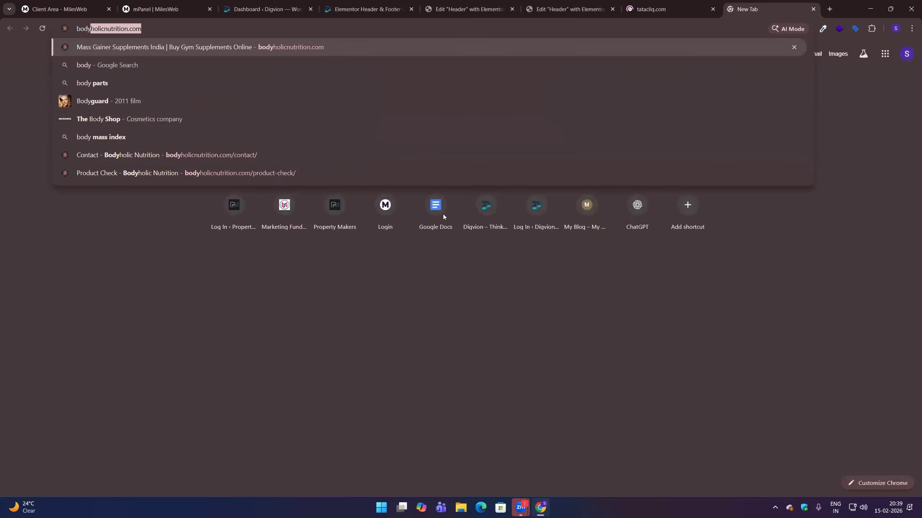
{"action": "key", "text": "Return"}
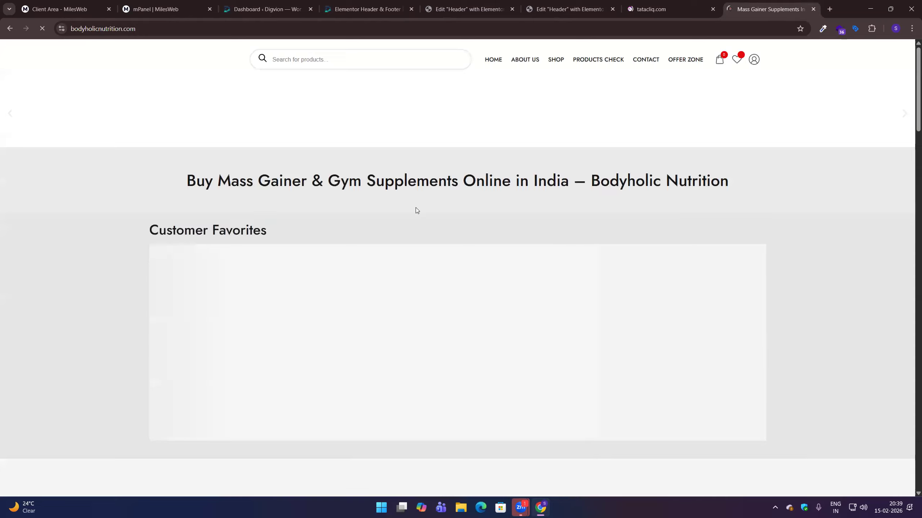
{"action": "scroll", "coordinate": [596, 210], "scroll_direction": "down", "scroll_amount": 5}
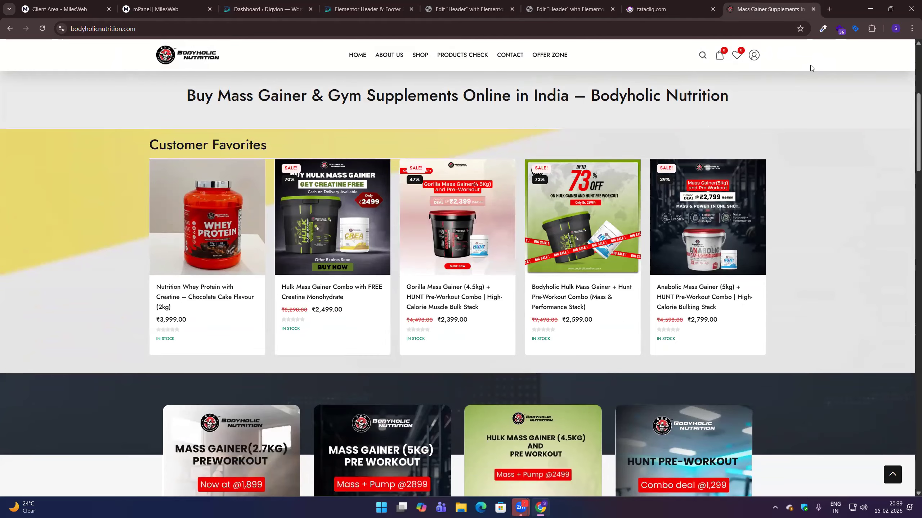
{"action": "scroll", "coordinate": [811, 67], "scroll_direction": "down", "scroll_amount": 6}
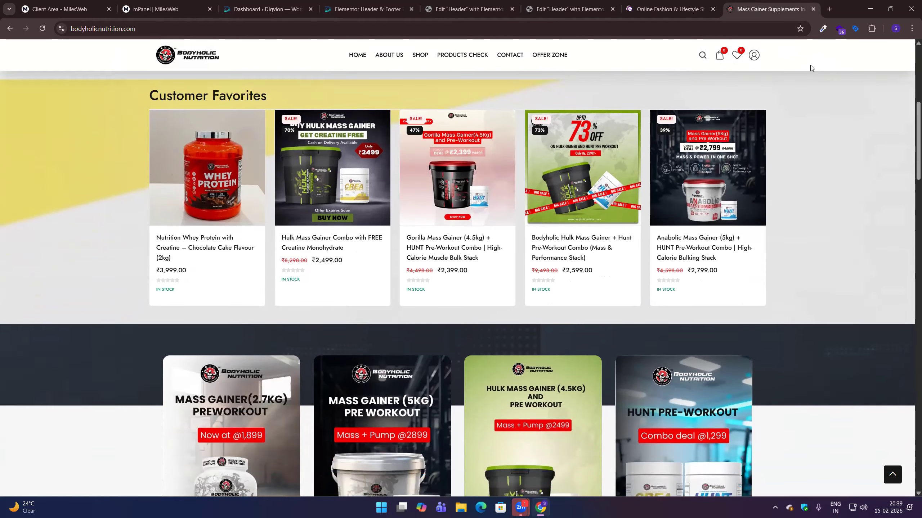
{"action": "scroll", "coordinate": [810, 69], "scroll_direction": "down", "scroll_amount": 2}
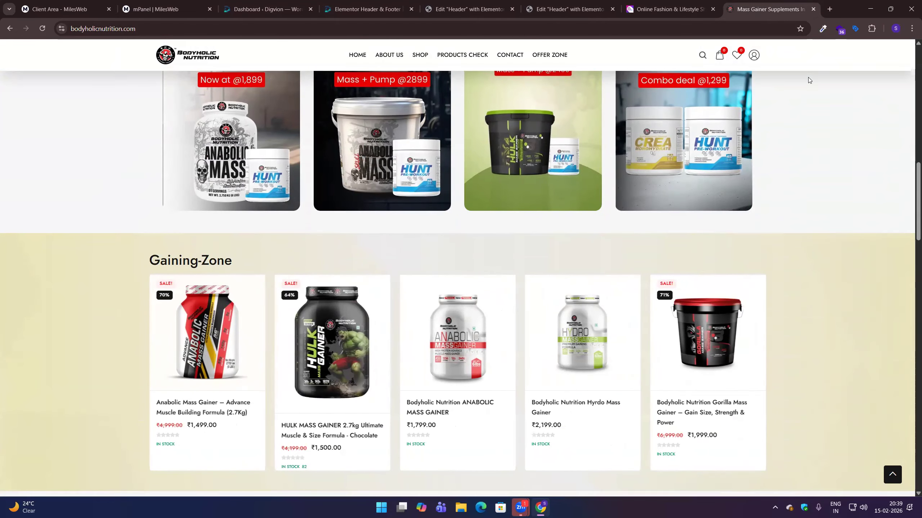
Step: Examine the header on tatacliq.com while scrolling, and return to the Header template's sticky section settings in Elementor
{"action": "left_click", "coordinate": [663, 11]}
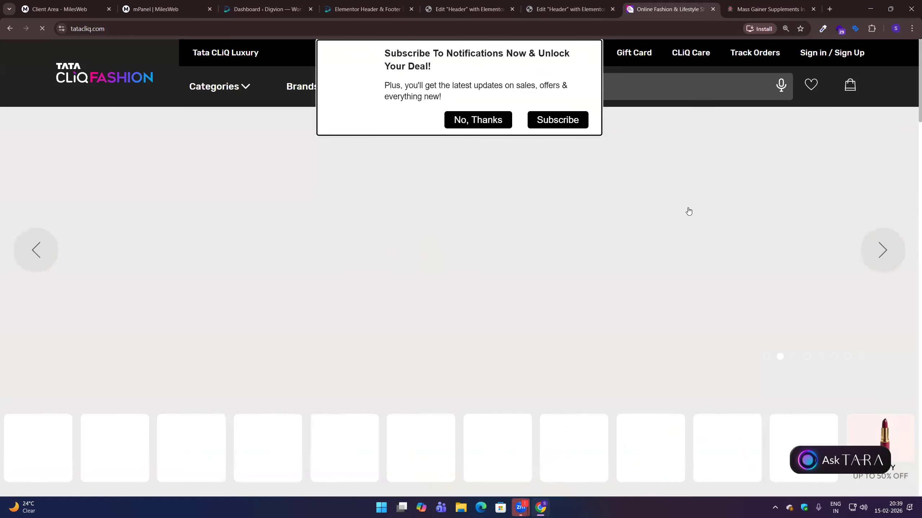
{"action": "scroll", "coordinate": [689, 210], "scroll_direction": "down", "scroll_amount": 5}
{"action": "left_click", "coordinate": [561, 9]}
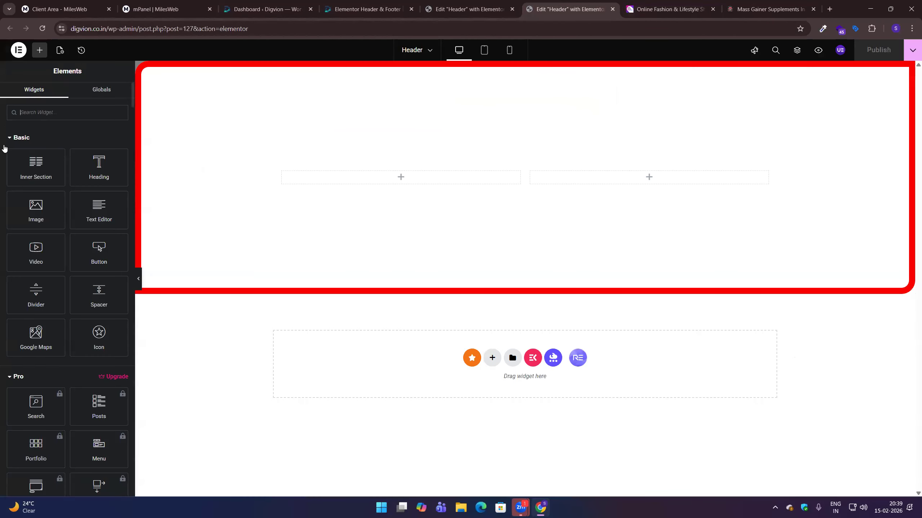
{"action": "left_click", "coordinate": [487, 6]}
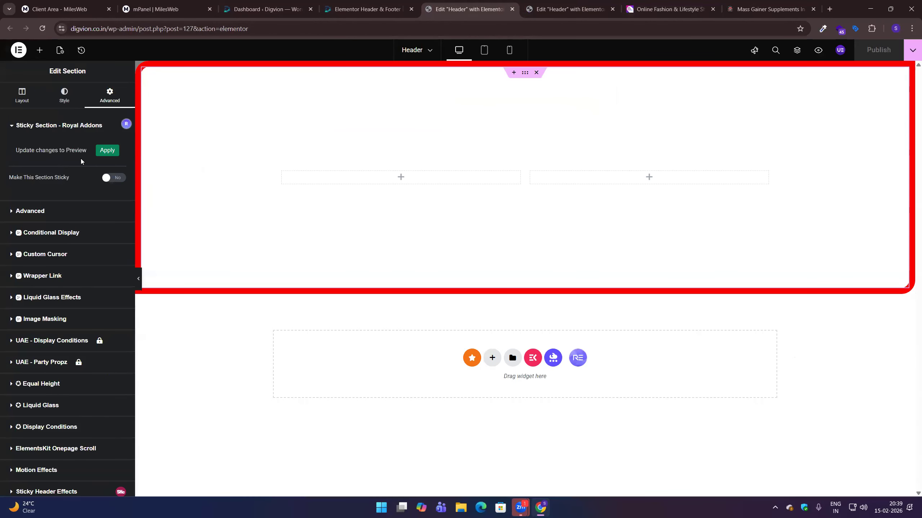
{"action": "left_click", "coordinate": [367, 9]}
{"action": "left_click", "coordinate": [486, 7]}
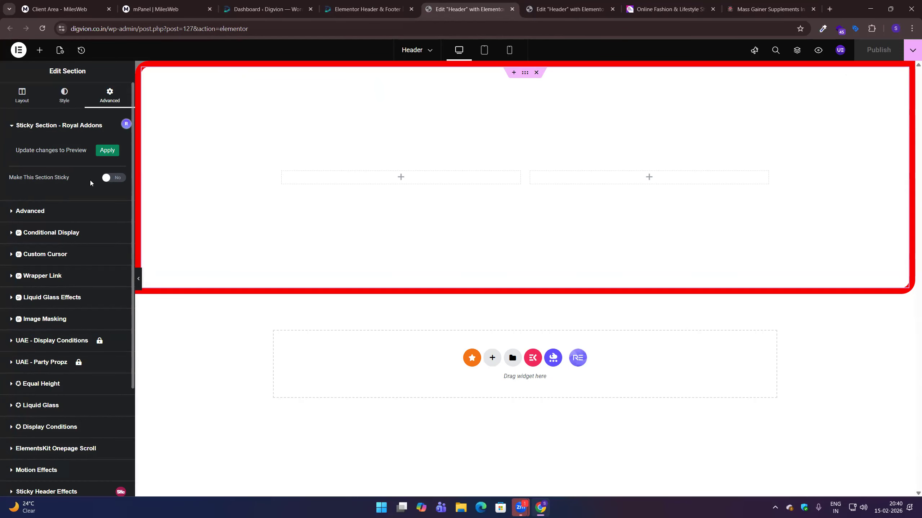
Step: Try the Make This Section Sticky option on the header section and switch it back off
{"action": "left_click", "coordinate": [113, 180]}
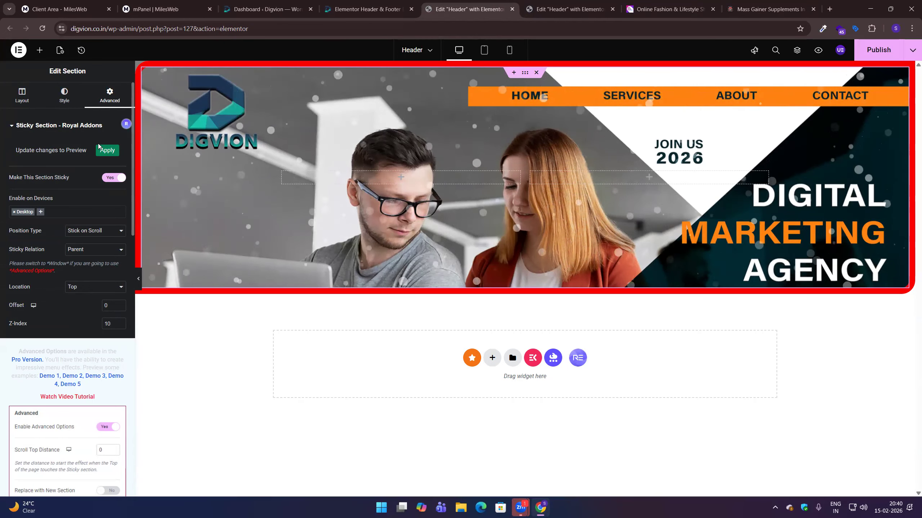
{"action": "left_click", "coordinate": [111, 179]}
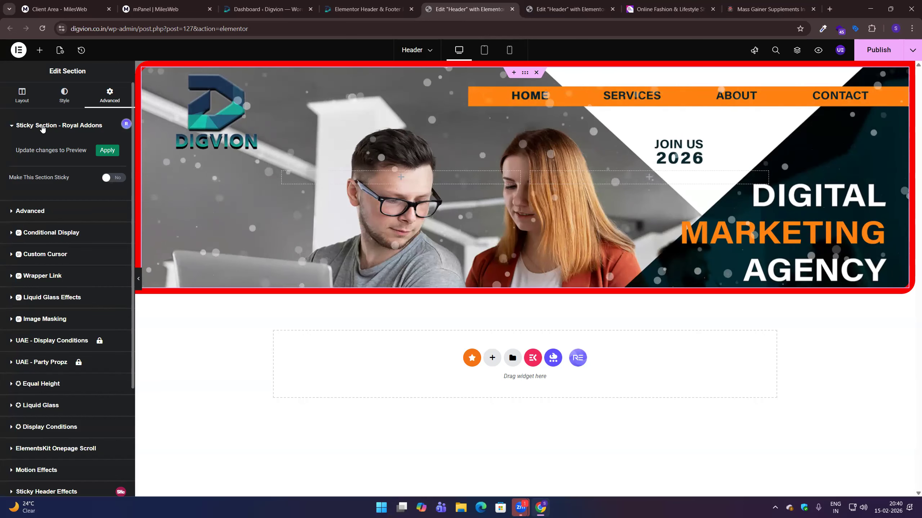
Step: Try a top margin of 23 px on the header section, and reset the top margin to 0
{"action": "left_click", "coordinate": [32, 211]}
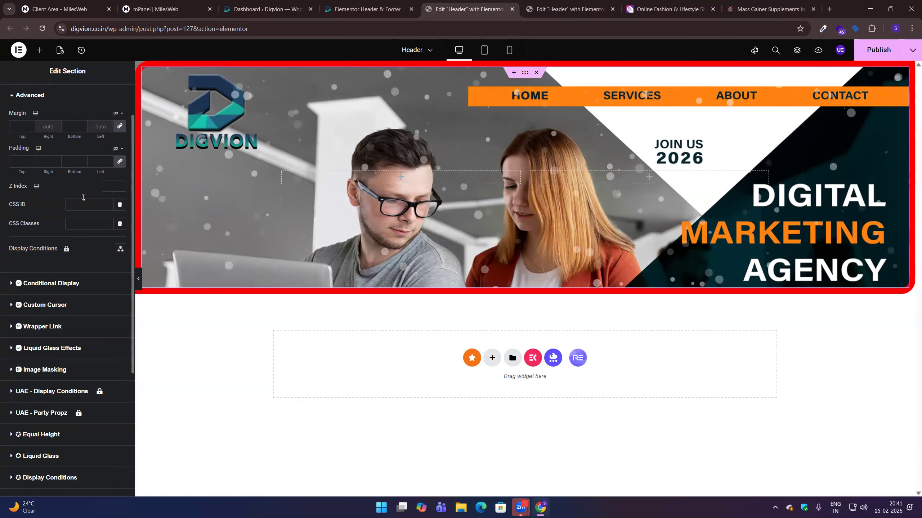
{"action": "left_click", "coordinate": [30, 124]}
{"action": "left_click", "coordinate": [30, 125]}
{"action": "left_click", "coordinate": [30, 125]}
{"action": "left_click", "coordinate": [30, 125]}
{"action": "left_click", "coordinate": [30, 125]}
{"action": "left_click", "coordinate": [30, 125]}
{"action": "left_click", "coordinate": [30, 125]}
{"action": "left_click", "coordinate": [30, 125]}
{"action": "left_click", "coordinate": [30, 125]}
{"action": "left_click", "coordinate": [30, 125]}
{"action": "left_click", "coordinate": [29, 125]}
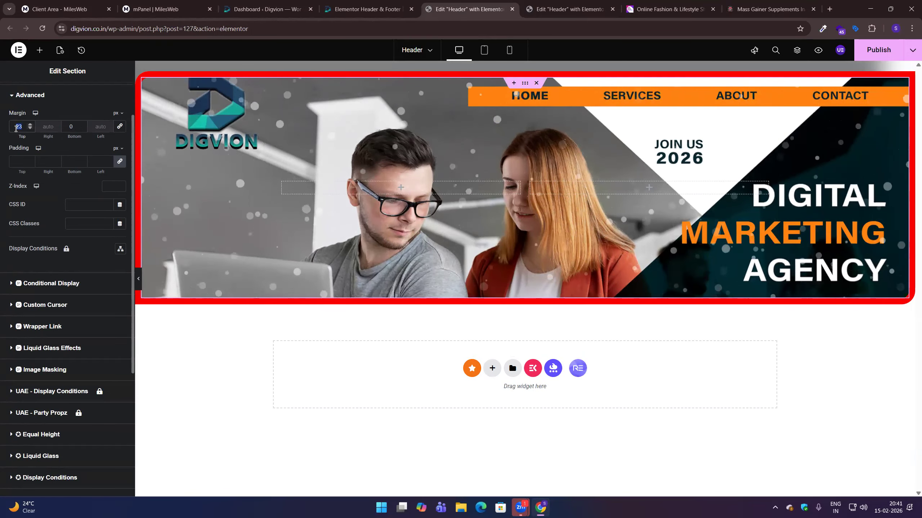
{"action": "type", "text": "0"}
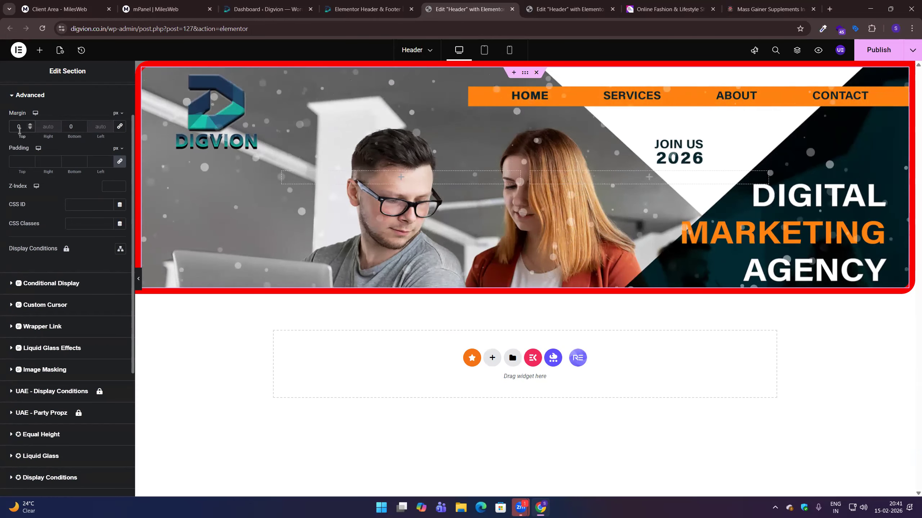
Step: Try a top margin of 50 px on the header section, and restore it to 0
{"action": "type", "text": "50"}
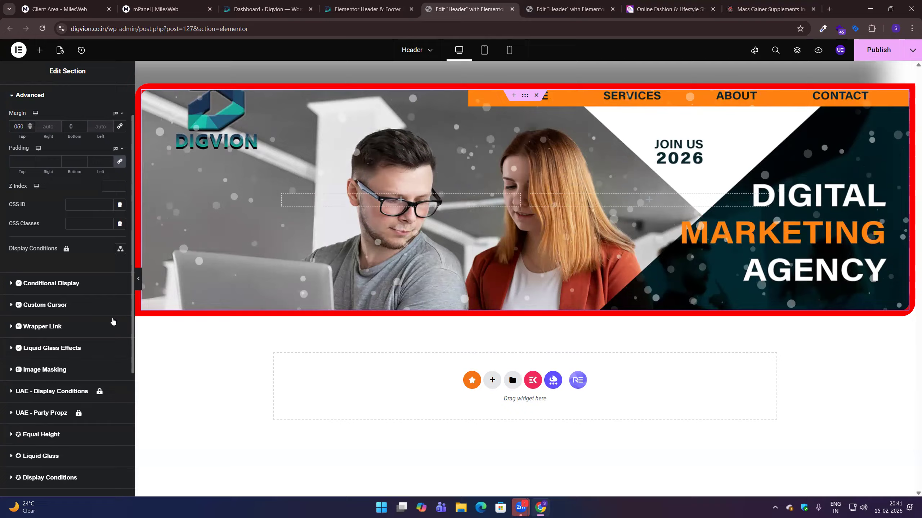
{"action": "type", "text": "0"}
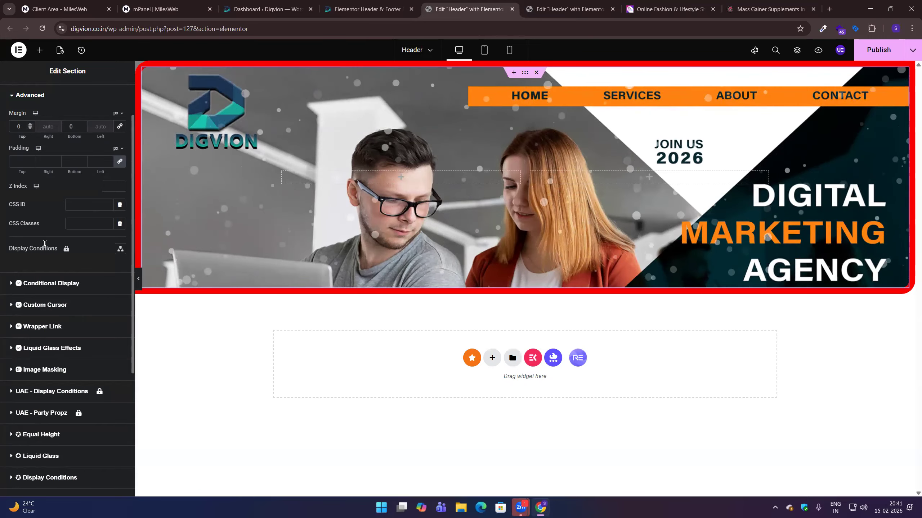
{"action": "left_click", "coordinate": [39, 97]}
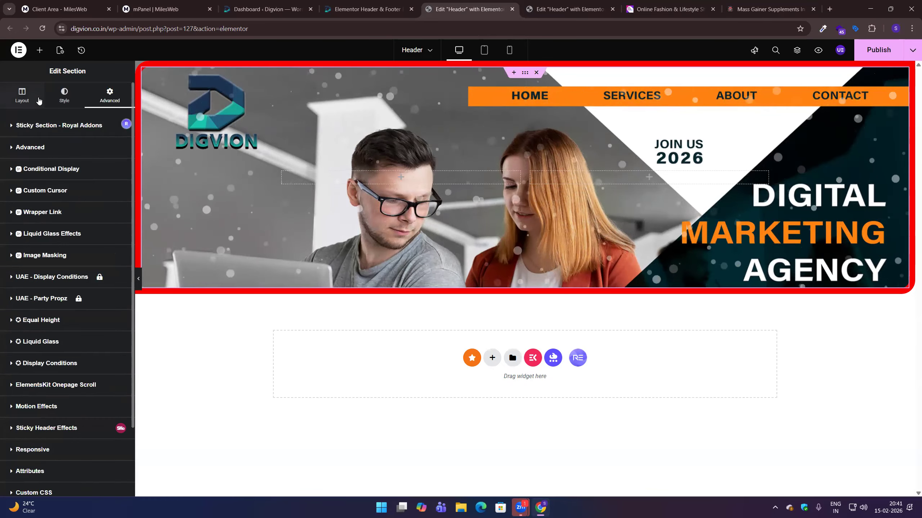
Step: Try linked padding of up to 119 px on the header section, and set all four sides back to 0
{"action": "left_click", "coordinate": [33, 147]}
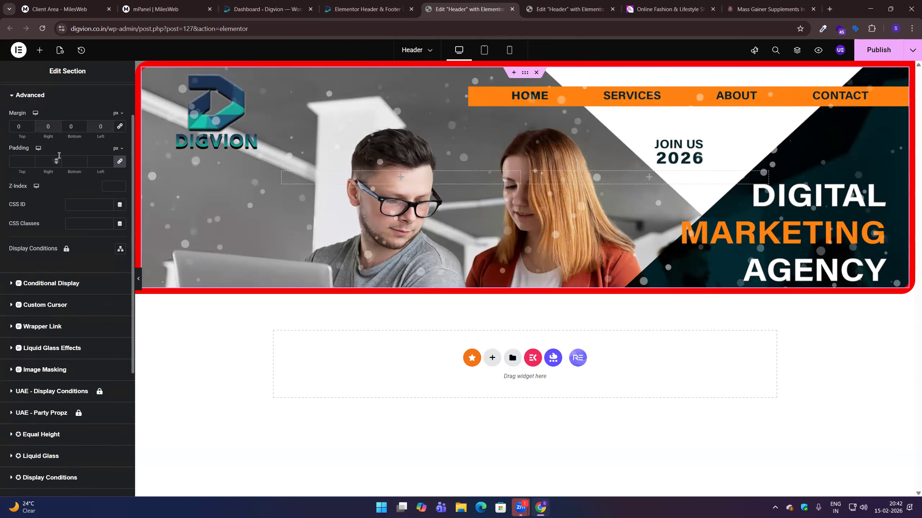
{"action": "left_click", "coordinate": [29, 160]}
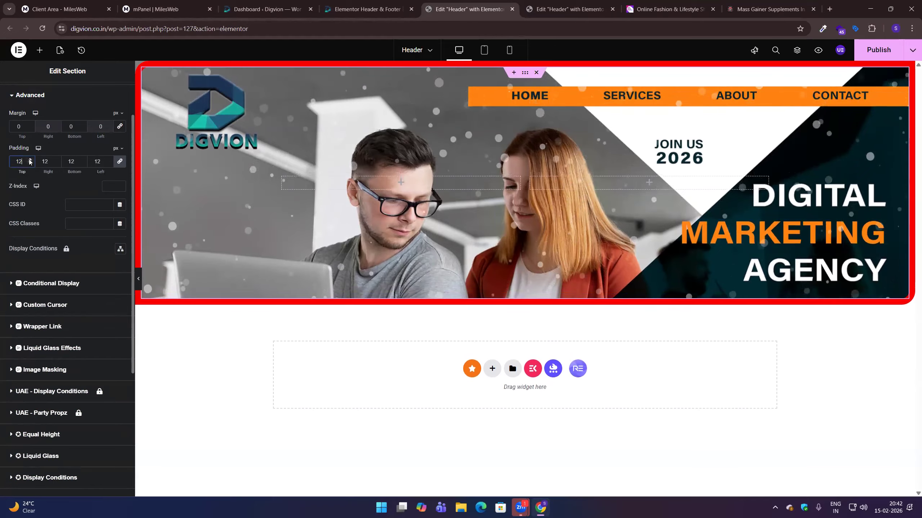
{"action": "left_click_drag", "start_coordinate": [30, 161], "coordinate": [30, 161]}
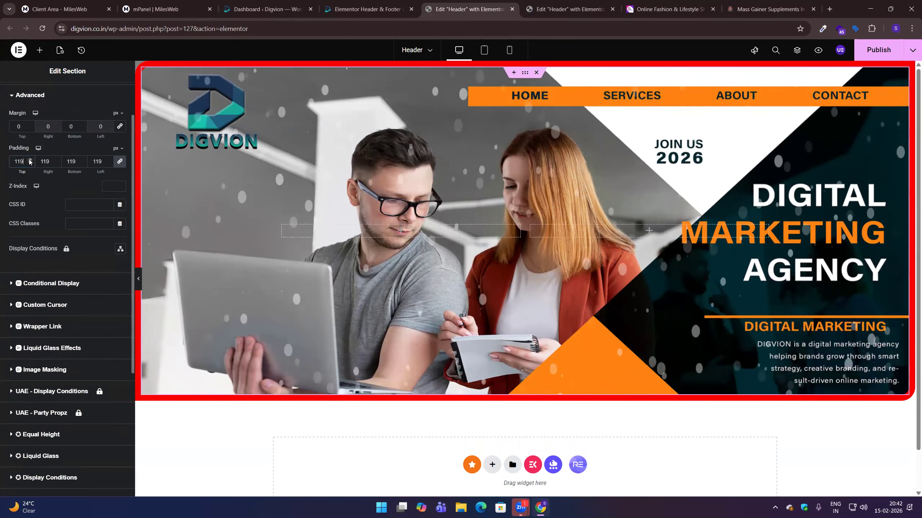
{"action": "key", "text": "ctrl+a"}
{"action": "type", "text": "0"}
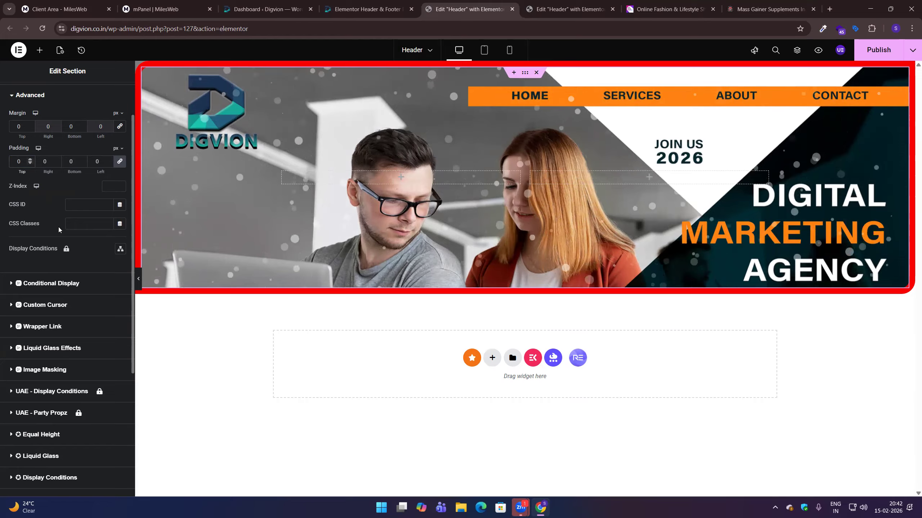
Step: Examine the Conditional Display settings of the header section, and collapse them
{"action": "left_click", "coordinate": [48, 283]}
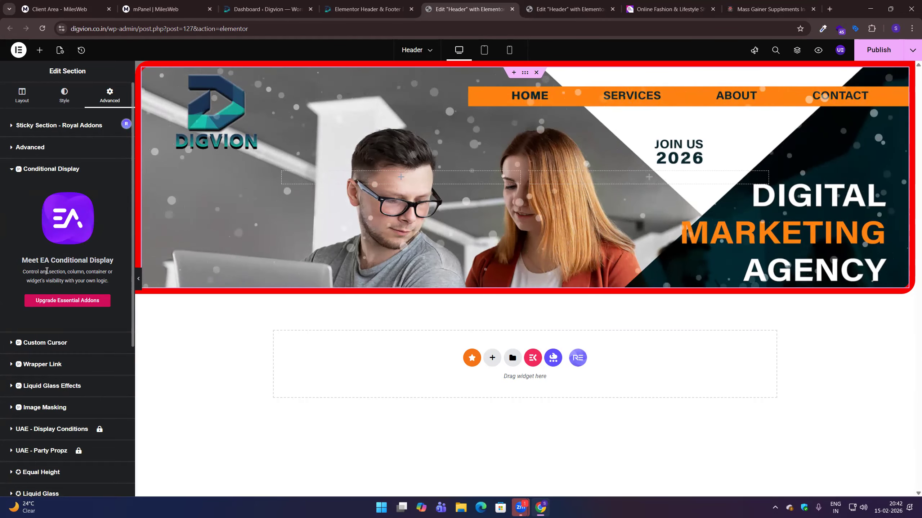
{"action": "left_click", "coordinate": [43, 174]}
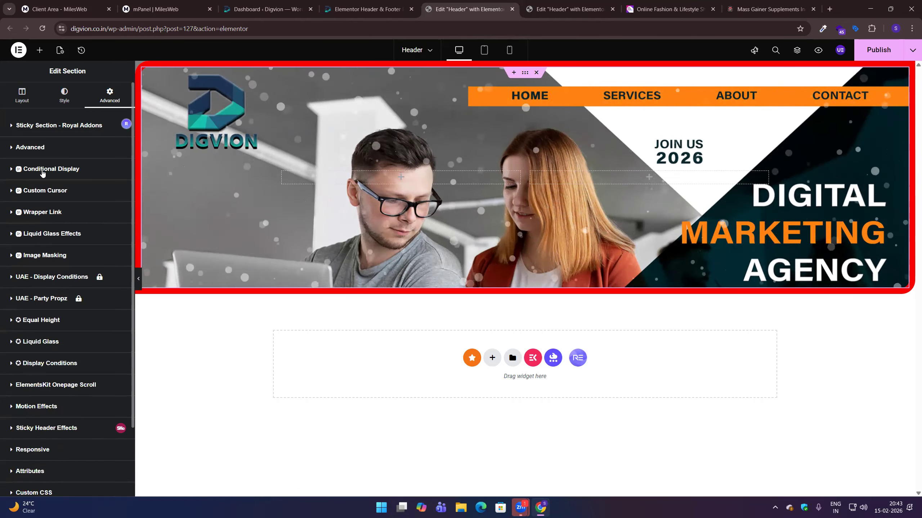
{"action": "left_click", "coordinate": [43, 174]}
{"action": "key", "text": "ctrl"}
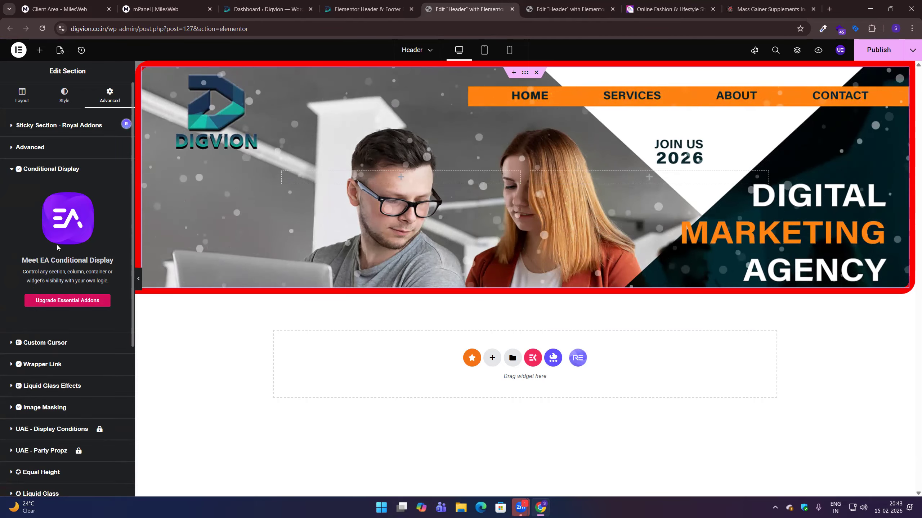
{"action": "left_click", "coordinate": [53, 170]}
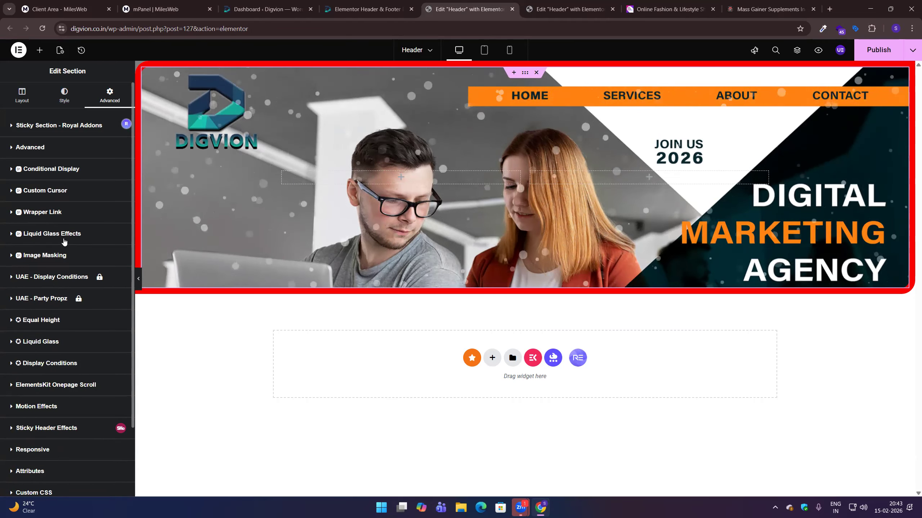
Step: Enable Display Conditions on the header section
{"action": "scroll", "coordinate": [67, 254], "scroll_direction": "down", "scroll_amount": 3}
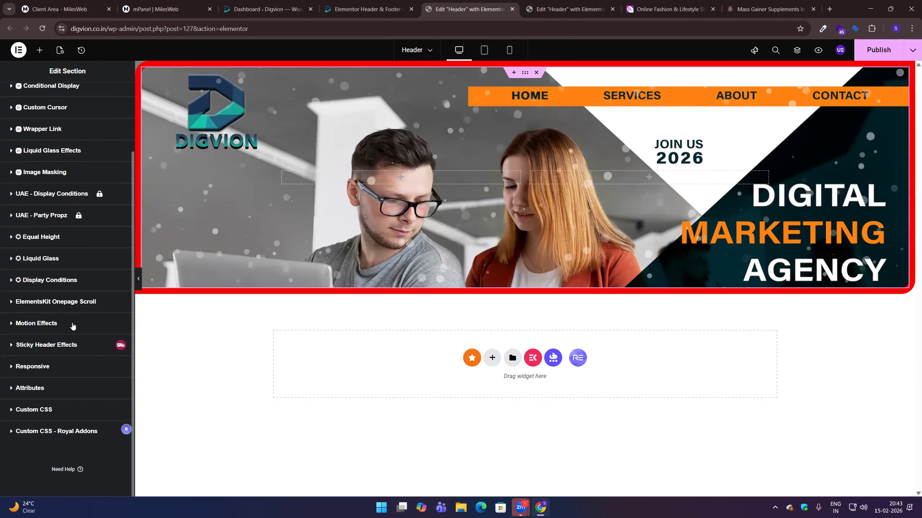
{"action": "left_click", "coordinate": [54, 284]}
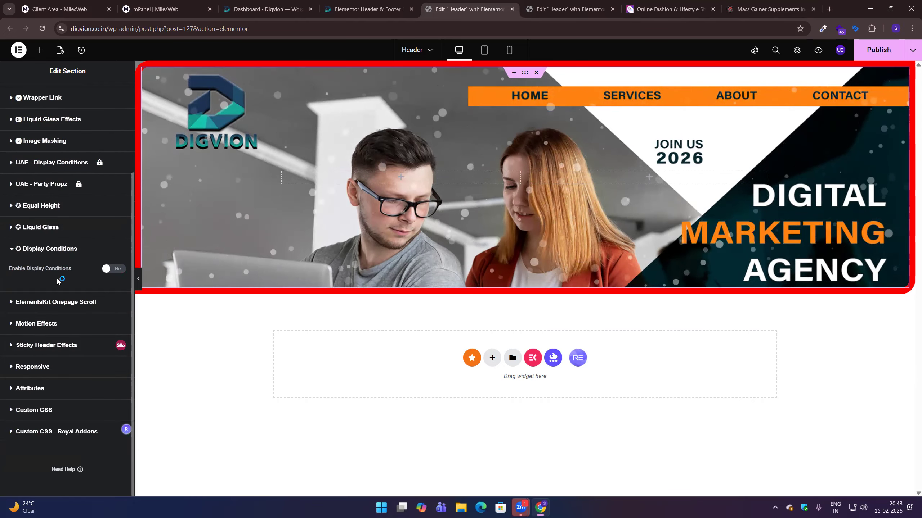
{"action": "left_click", "coordinate": [110, 270]}
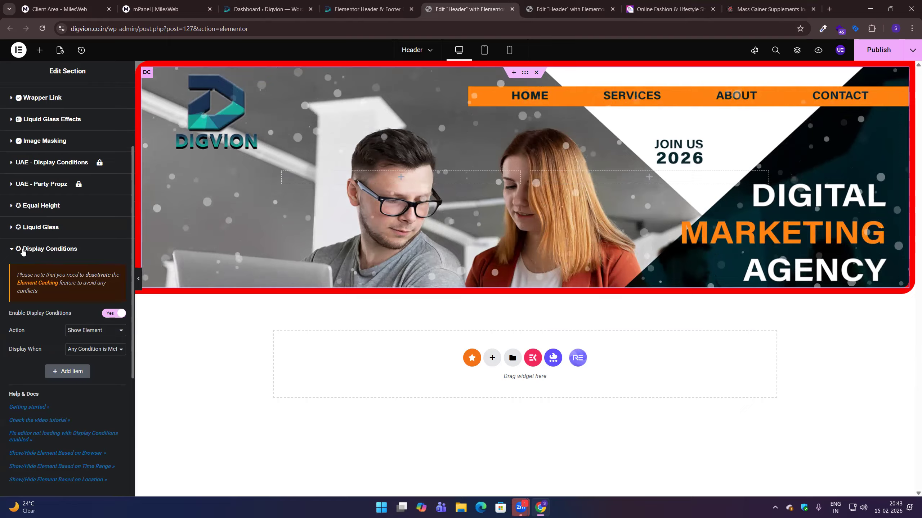
Step: Review the header section's Sticky Section, Advanced, Conditional Display and UAE - Display Conditions settings
{"action": "scroll", "coordinate": [33, 261], "scroll_direction": "up", "scroll_amount": 3}
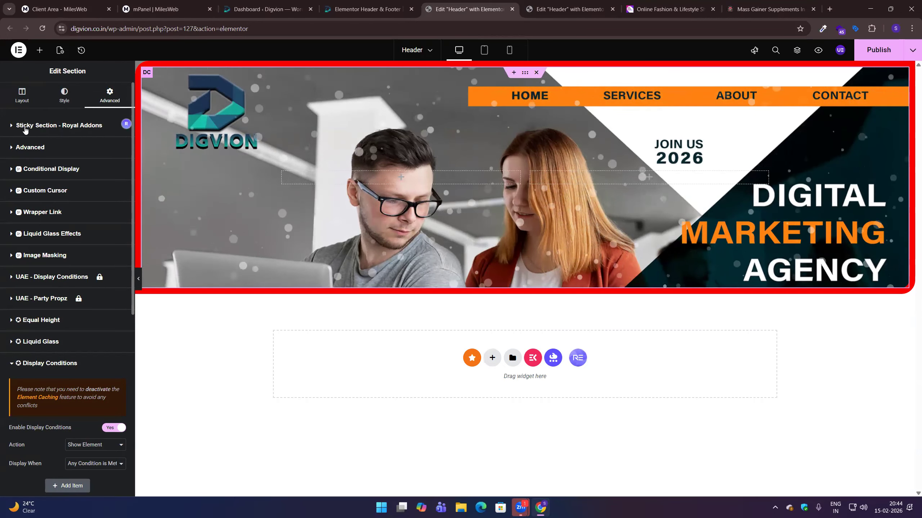
{"action": "left_click", "coordinate": [61, 126]}
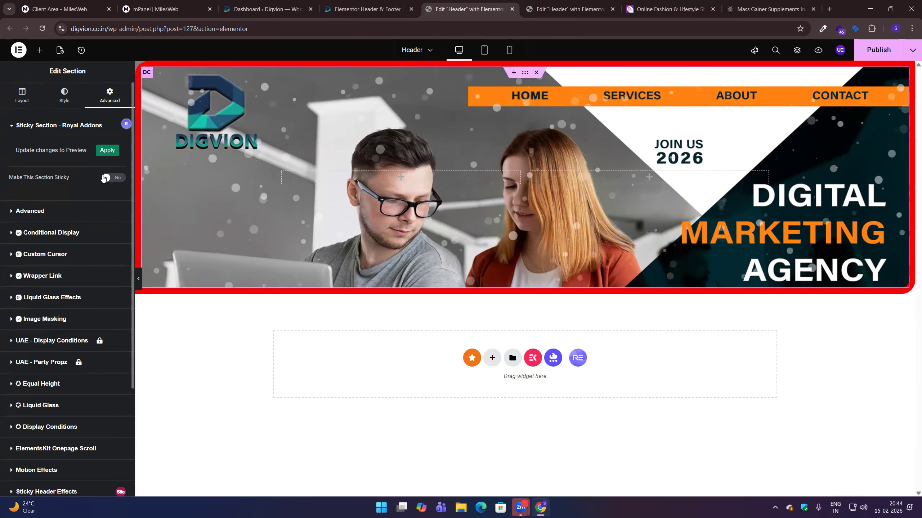
{"action": "left_click", "coordinate": [62, 129]}
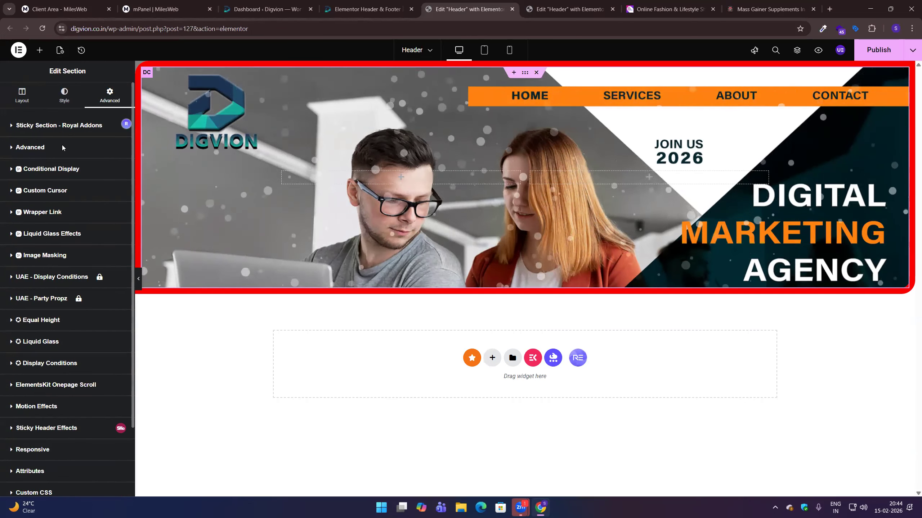
{"action": "left_click", "coordinate": [62, 144]}
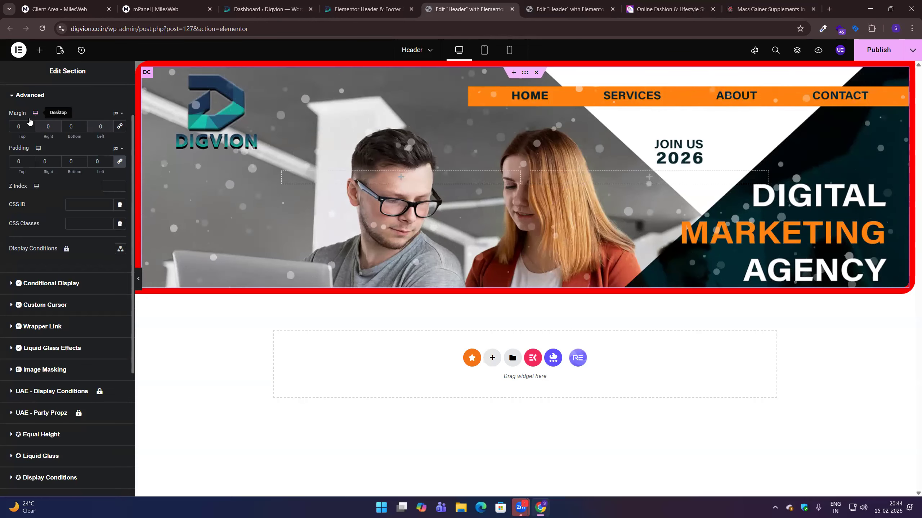
{"action": "left_click", "coordinate": [22, 99]}
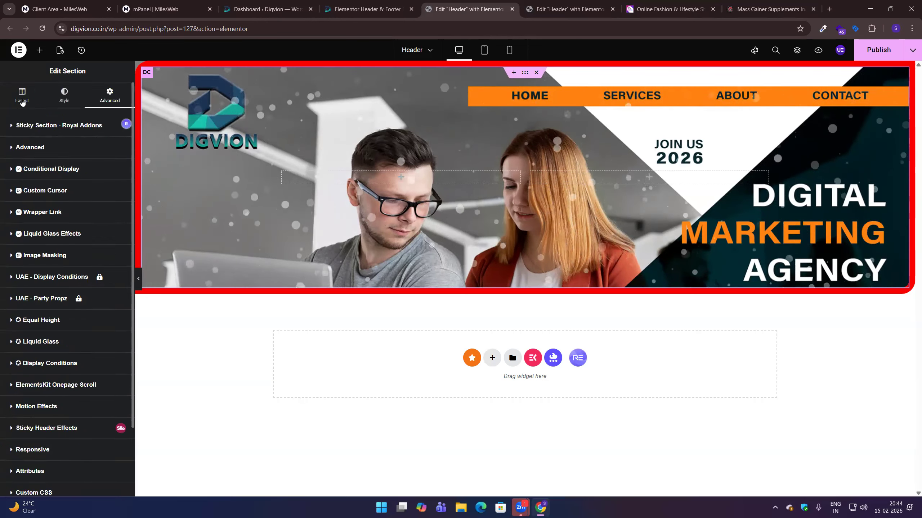
{"action": "scroll", "coordinate": [60, 170], "scroll_direction": "up", "scroll_amount": 2}
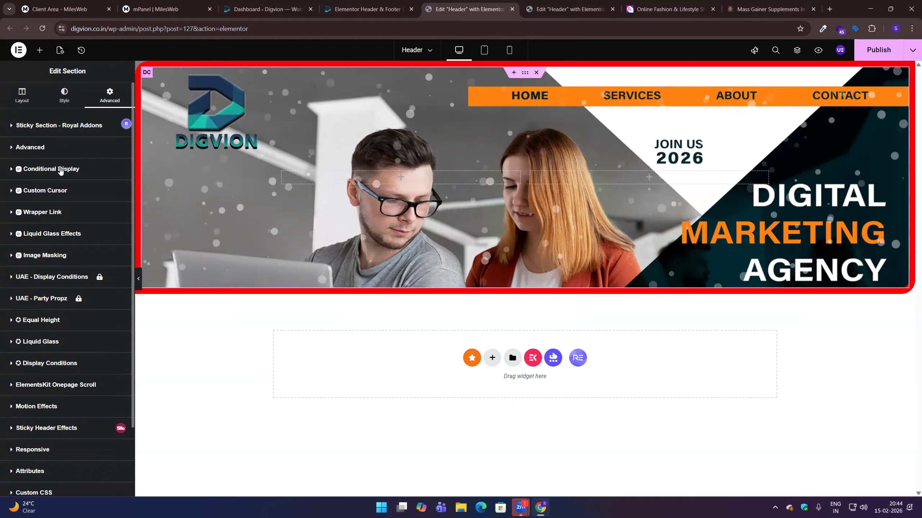
{"action": "left_click", "coordinate": [58, 169]}
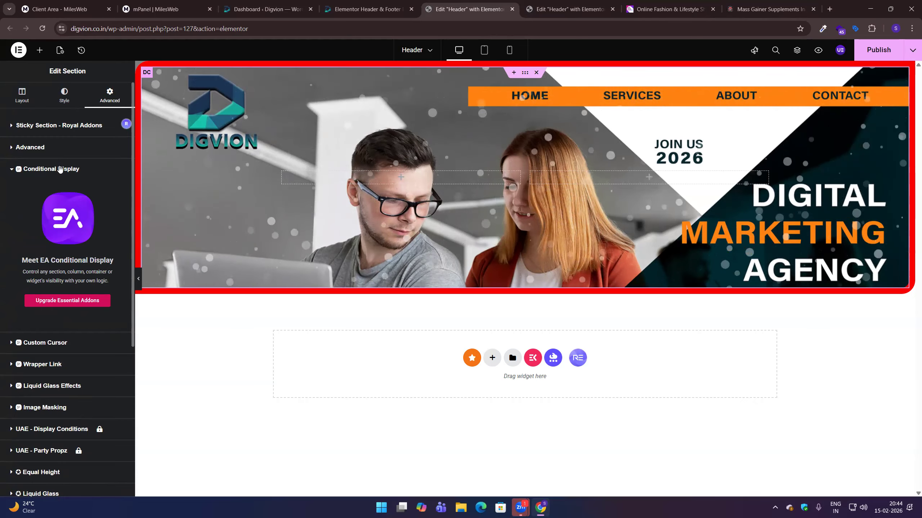
{"action": "left_click", "coordinate": [62, 170]}
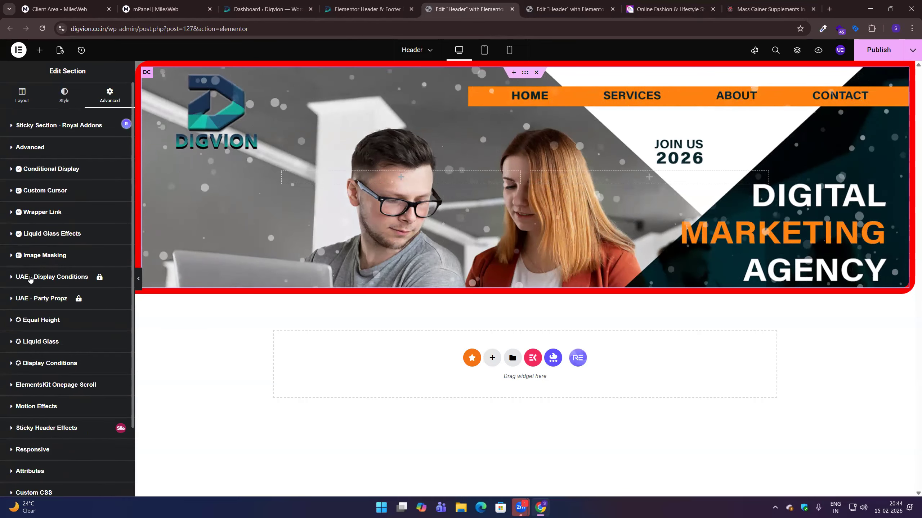
{"action": "left_click", "coordinate": [71, 278]}
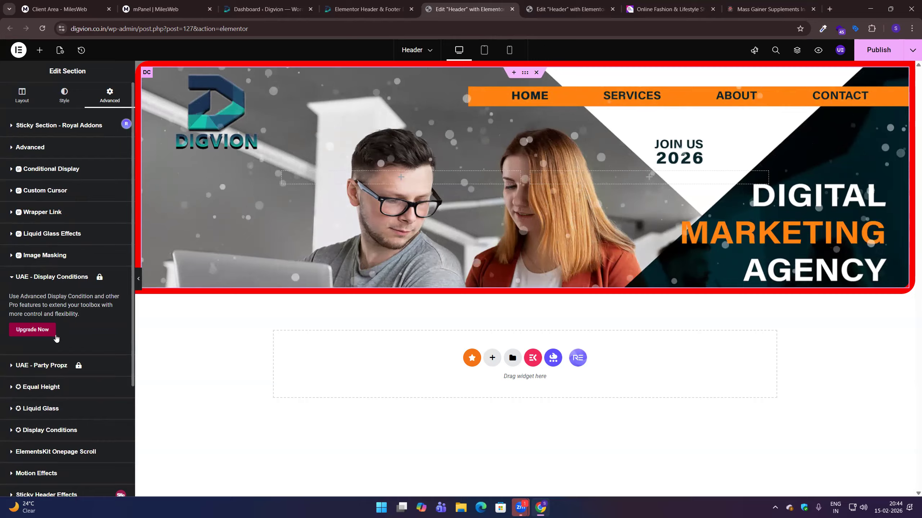
{"action": "left_click", "coordinate": [73, 277]}
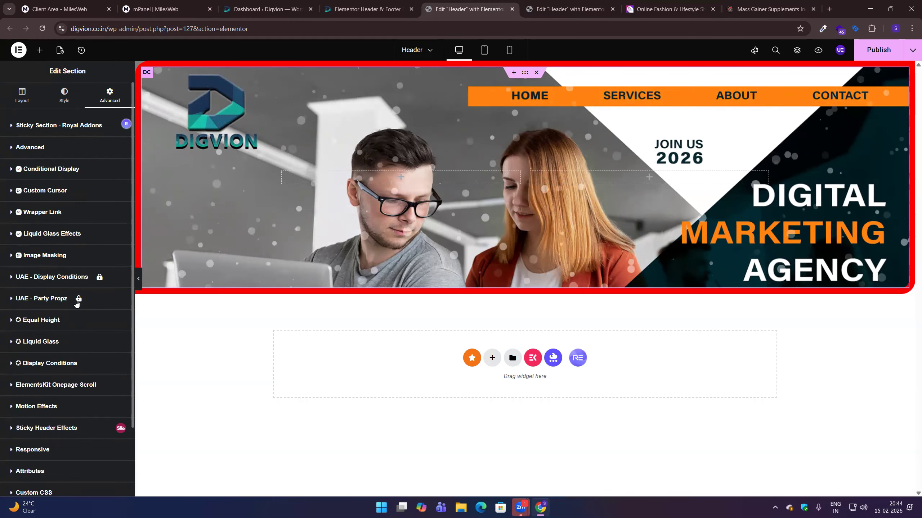
Step: Switch the header section's Display Conditions off and back on
{"action": "left_click", "coordinate": [62, 364]}
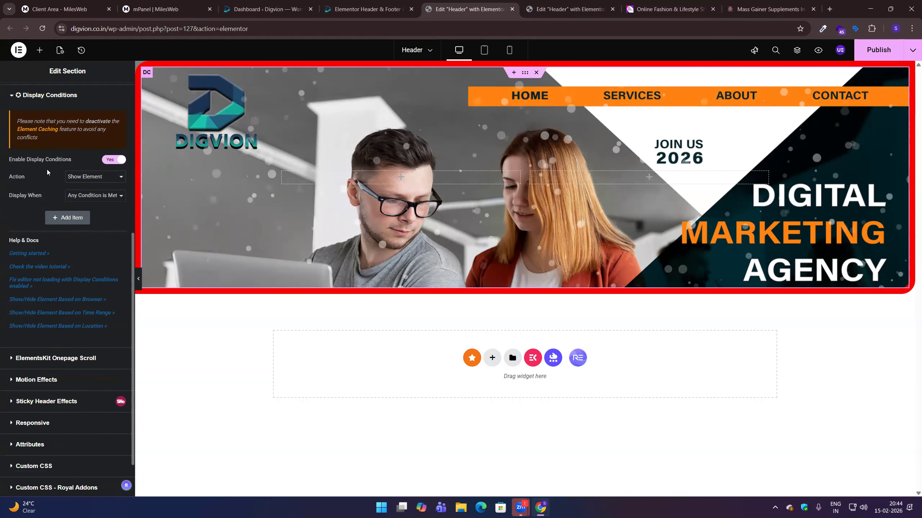
{"action": "scroll", "coordinate": [63, 197], "scroll_direction": "up", "scroll_amount": 3}
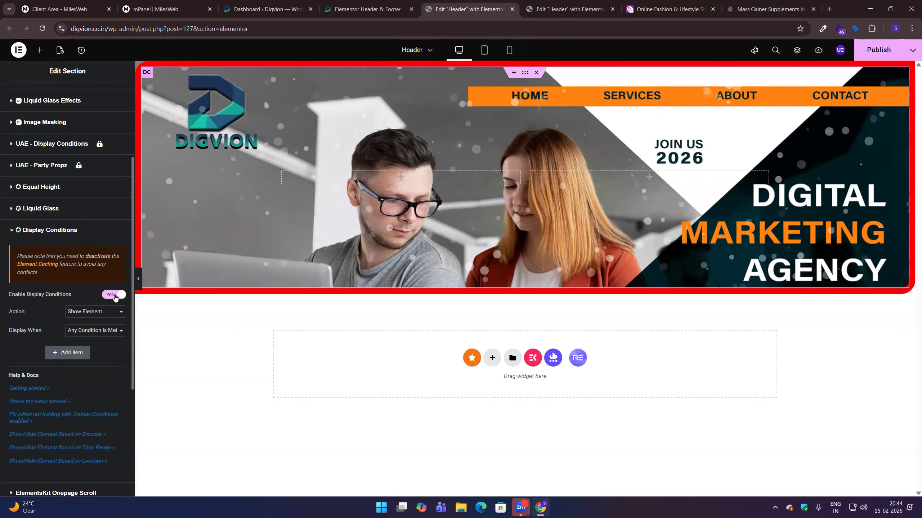
{"action": "left_click", "coordinate": [115, 295]}
{"action": "left_click", "coordinate": [114, 267]}
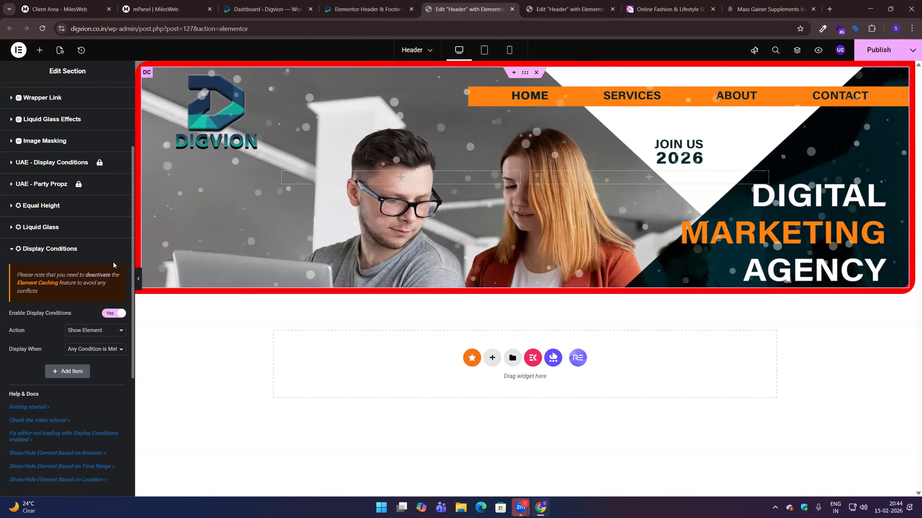
Step: Review the Action and Display When choices for Display Conditions, keeping Show Element and Any Condition is Met
{"action": "scroll", "coordinate": [108, 283], "scroll_direction": "down", "scroll_amount": 3}
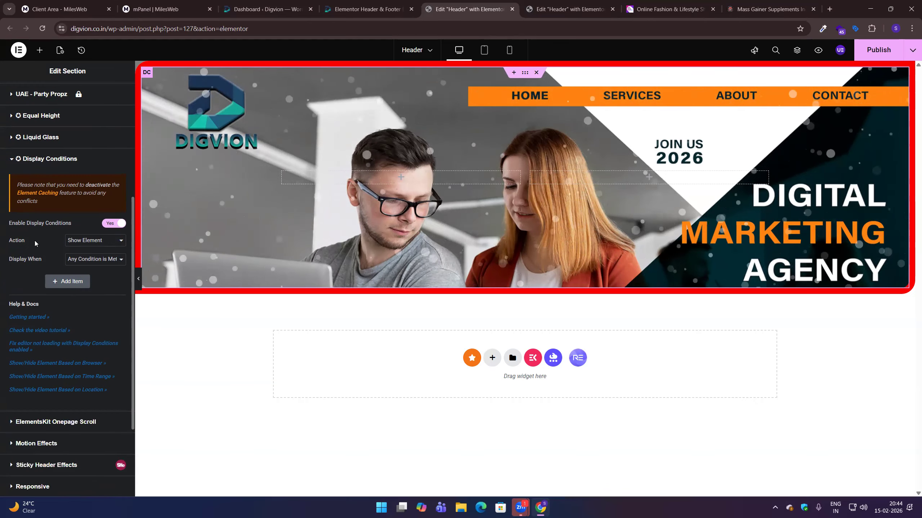
{"action": "left_click_drag", "start_coordinate": [8, 220], "coordinate": [79, 246]}
{"action": "left_click", "coordinate": [80, 246]}
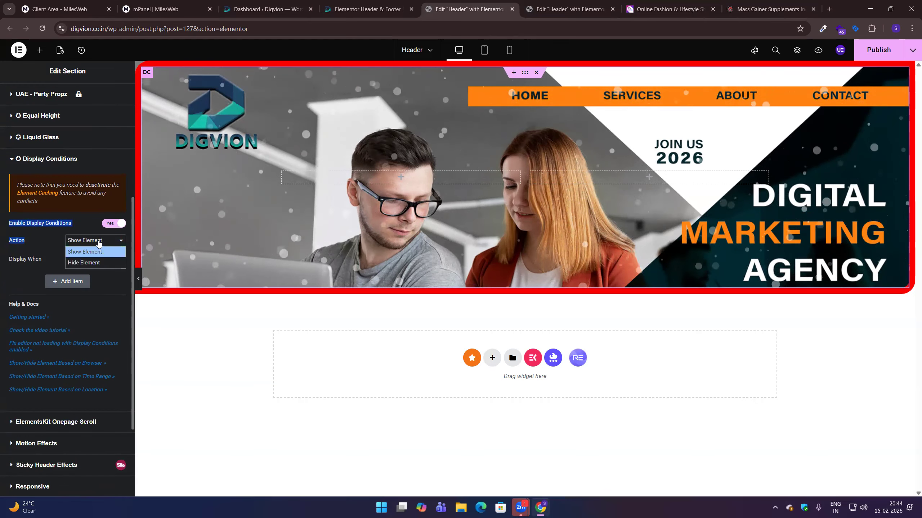
{"action": "left_click", "coordinate": [98, 249]}
{"action": "left_click", "coordinate": [92, 259]}
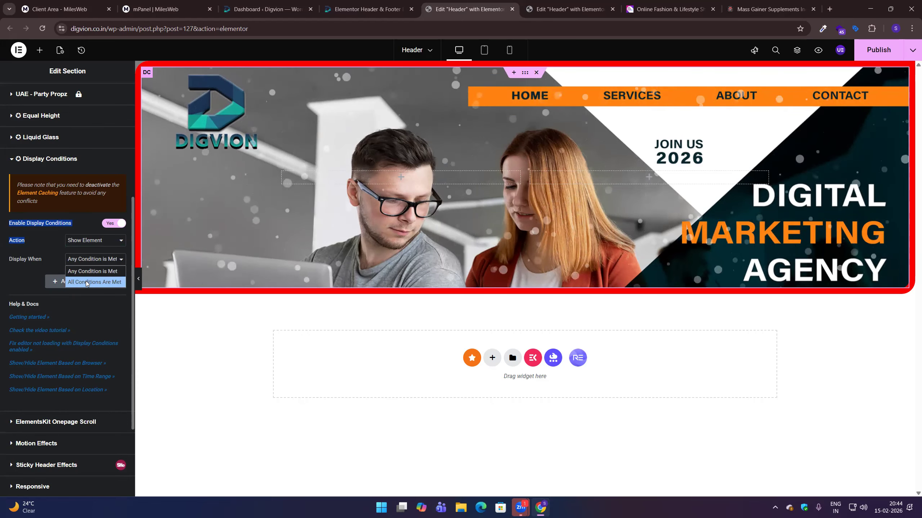
{"action": "left_click", "coordinate": [94, 272]}
Step: Try an Operating System is Windows display condition on the header section, and disable Display Conditions
{"action": "left_click", "coordinate": [60, 282]}
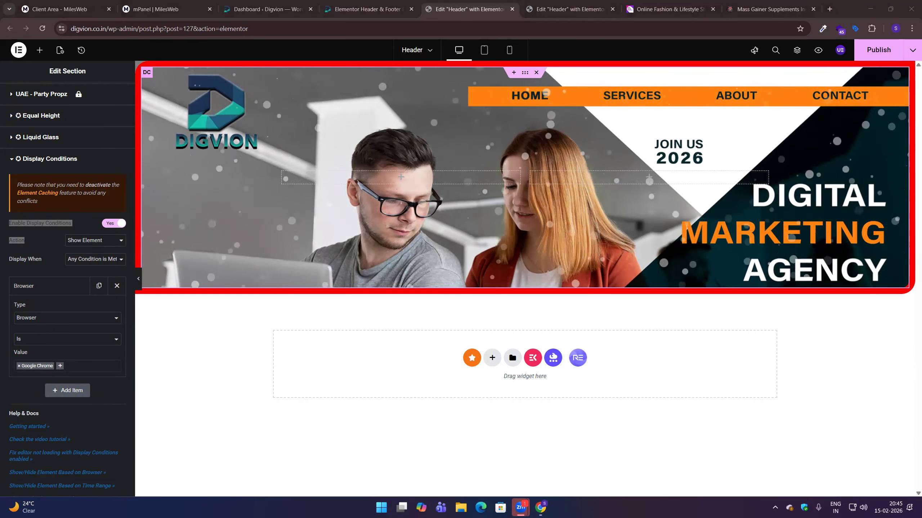
{"action": "left_click", "coordinate": [50, 321]}
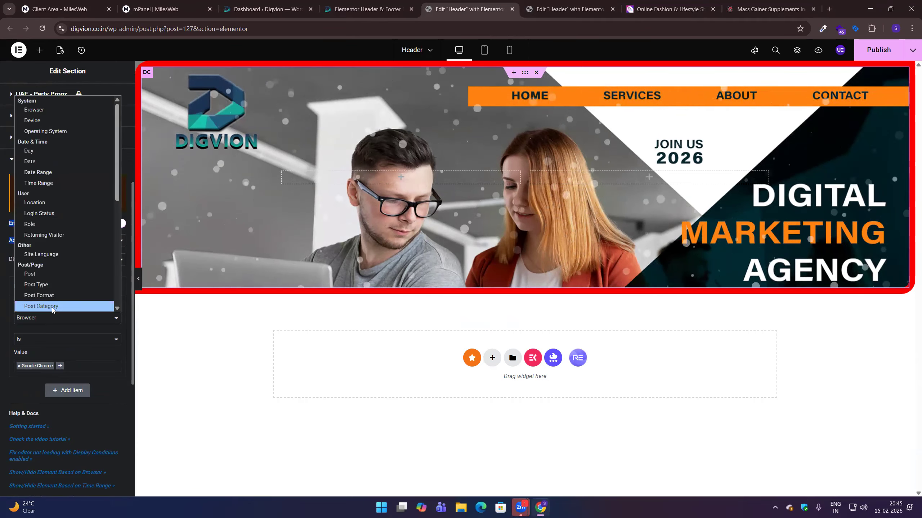
{"action": "left_click", "coordinate": [38, 131]}
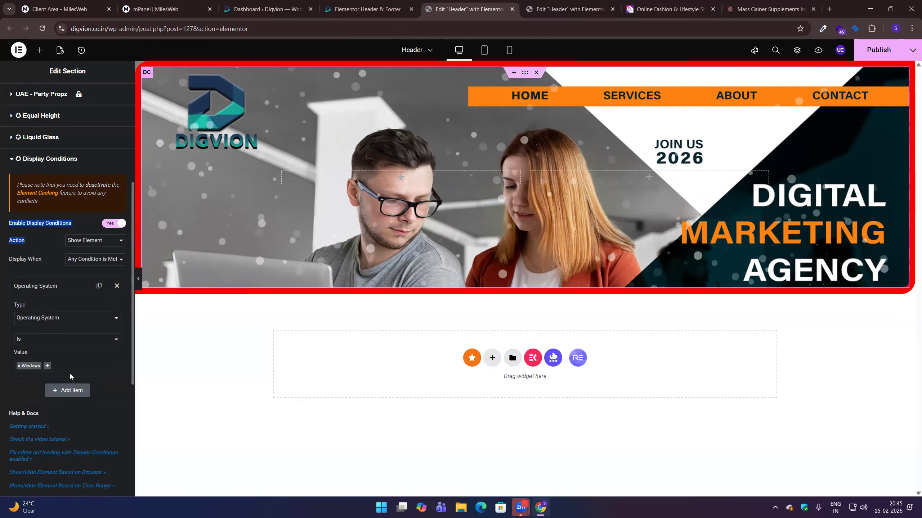
{"action": "left_click", "coordinate": [116, 225]}
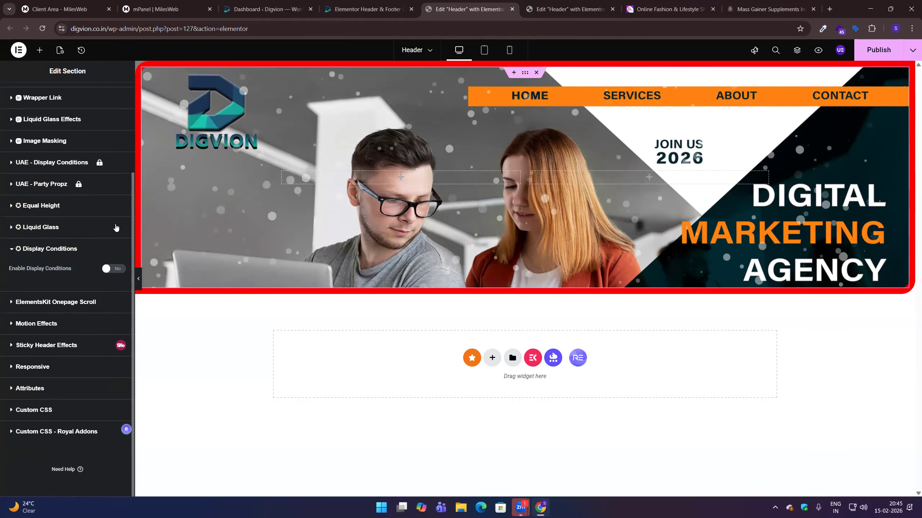
{"action": "left_click", "coordinate": [60, 250]}
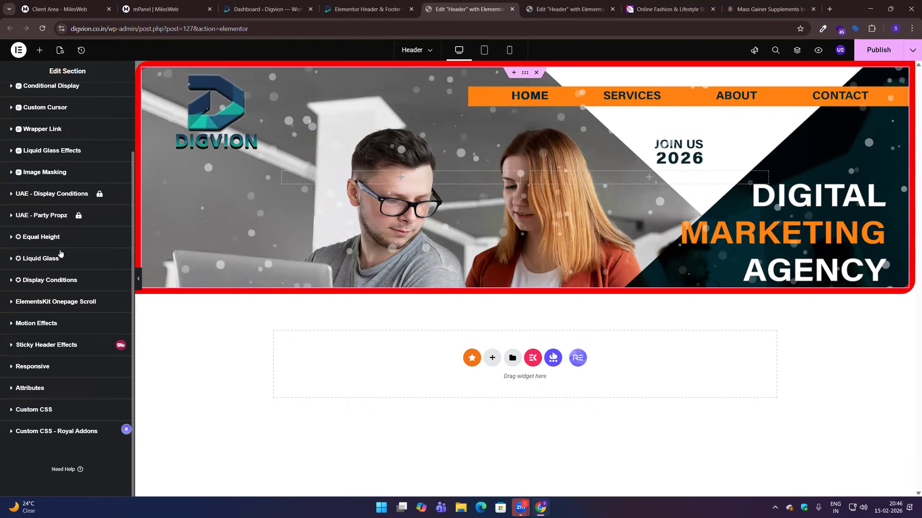
Step: Review the header section's Custom Cursor settings
{"action": "scroll", "coordinate": [80, 186], "scroll_direction": "up", "scroll_amount": 3}
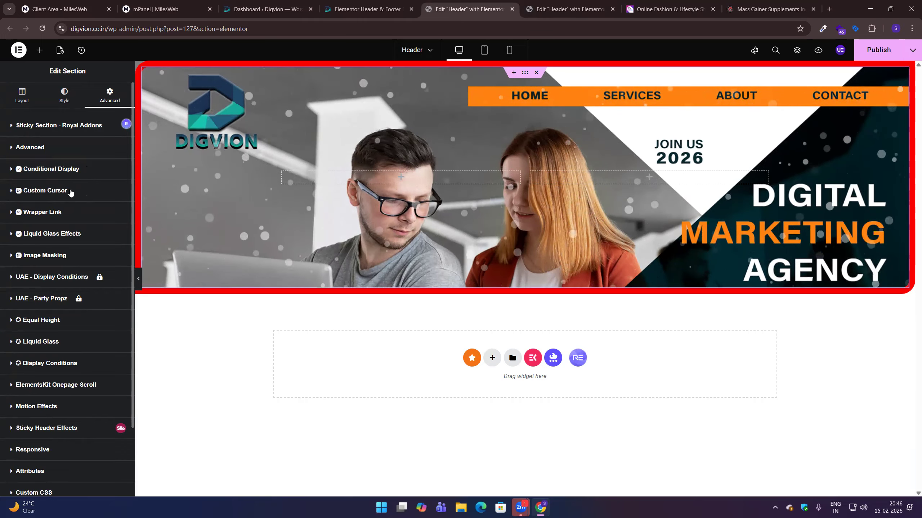
{"action": "left_click", "coordinate": [50, 190]}
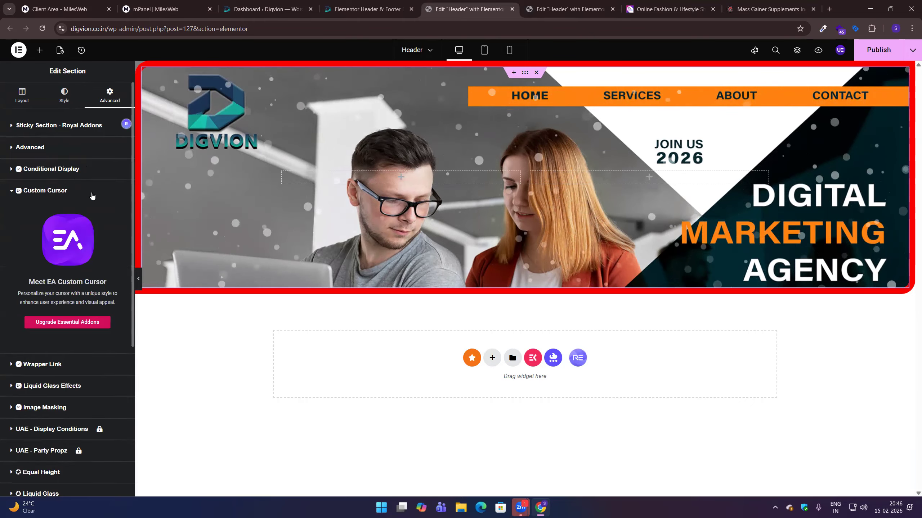
{"action": "left_click", "coordinate": [92, 197]}
Step: Switch the header section's Wrapper Link on and back off
{"action": "left_click", "coordinate": [78, 214]}
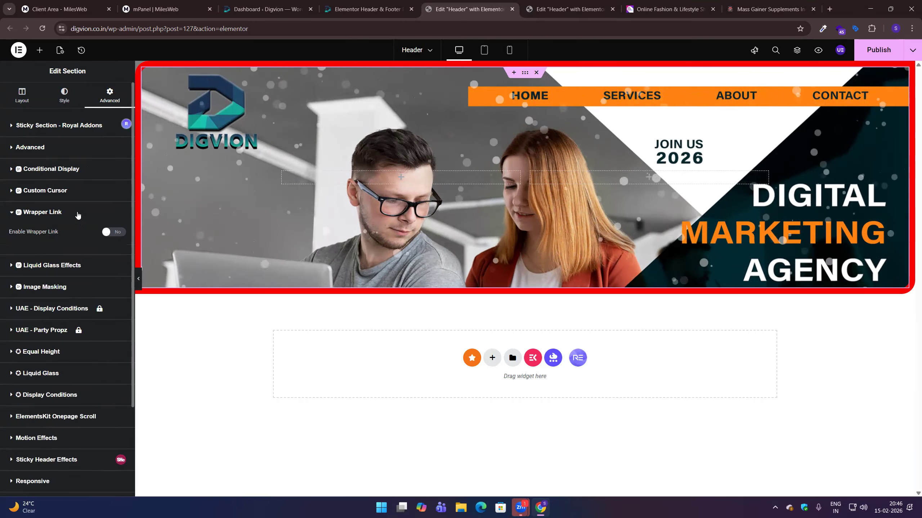
{"action": "left_click", "coordinate": [108, 232]}
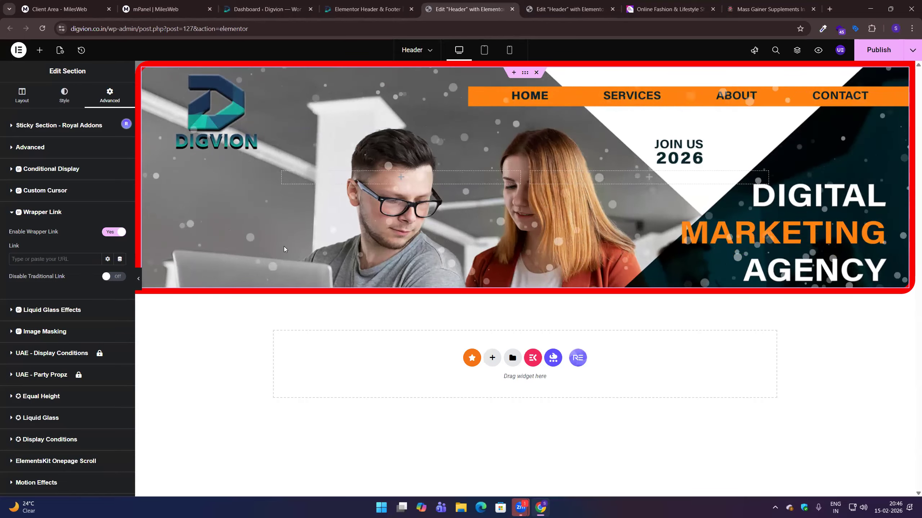
{"action": "left_click", "coordinate": [40, 260]}
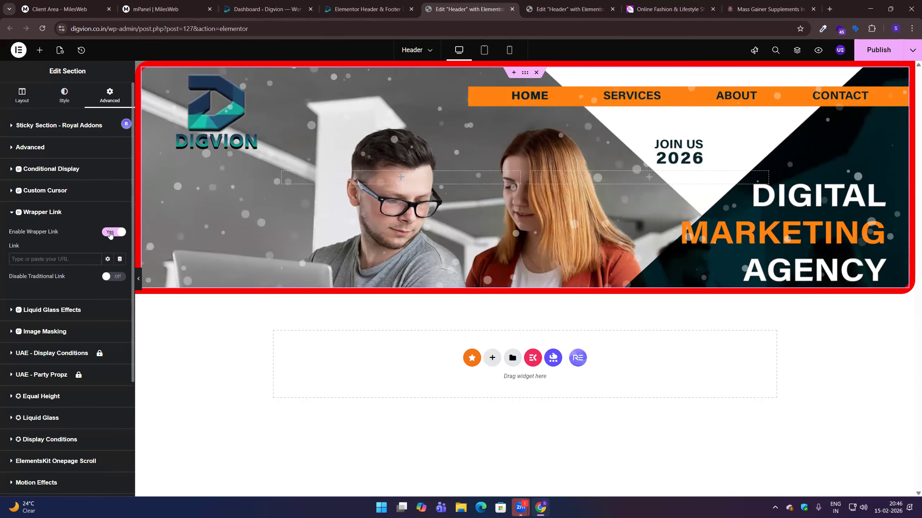
{"action": "left_click", "coordinate": [110, 233]}
Step: Try the Liquid Glass Effects on the header section twice, leaving them disabled
{"action": "left_click", "coordinate": [45, 265]}
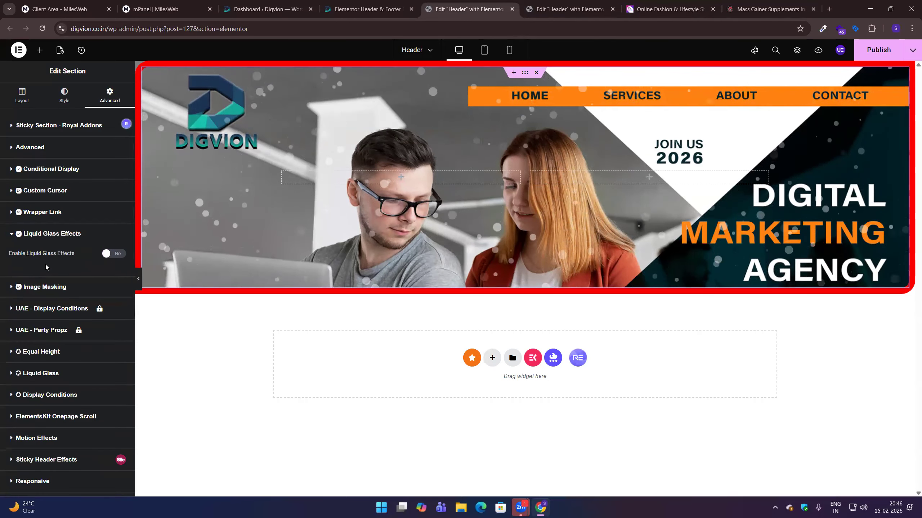
{"action": "left_click", "coordinate": [117, 254]}
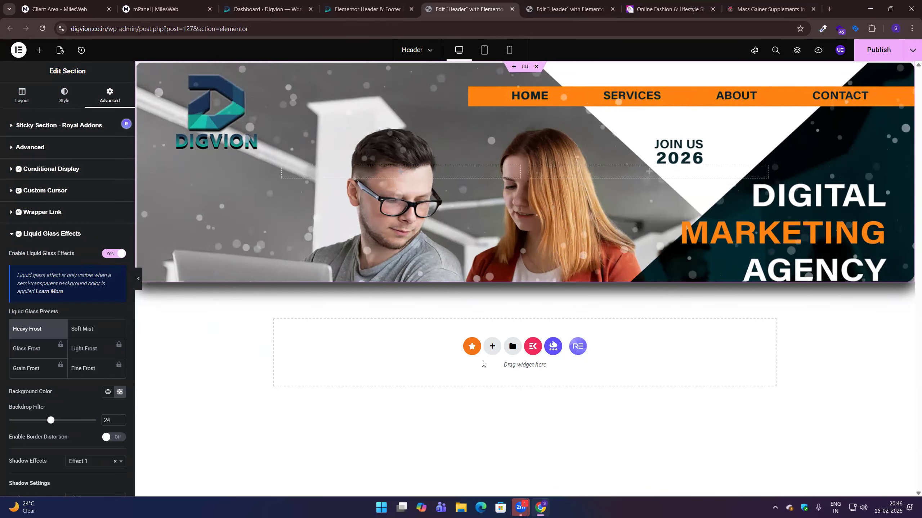
{"action": "left_click", "coordinate": [110, 256]}
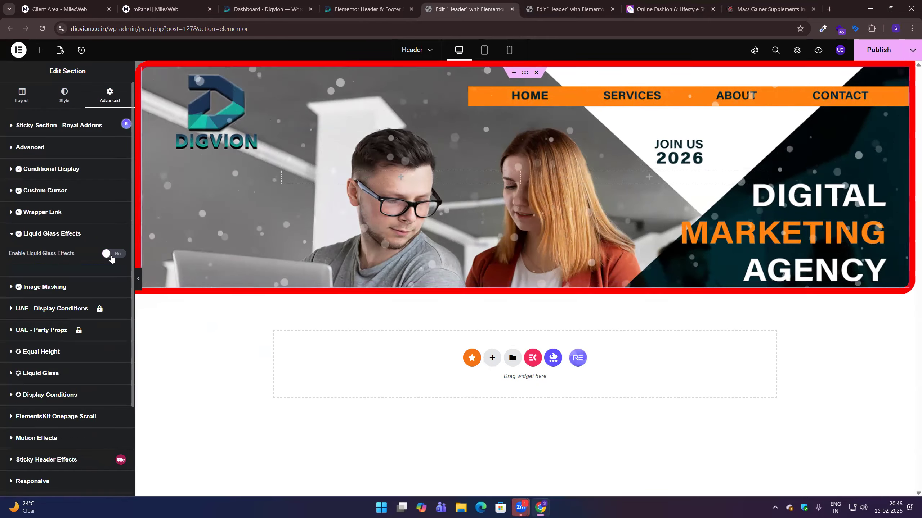
{"action": "left_click", "coordinate": [112, 256]}
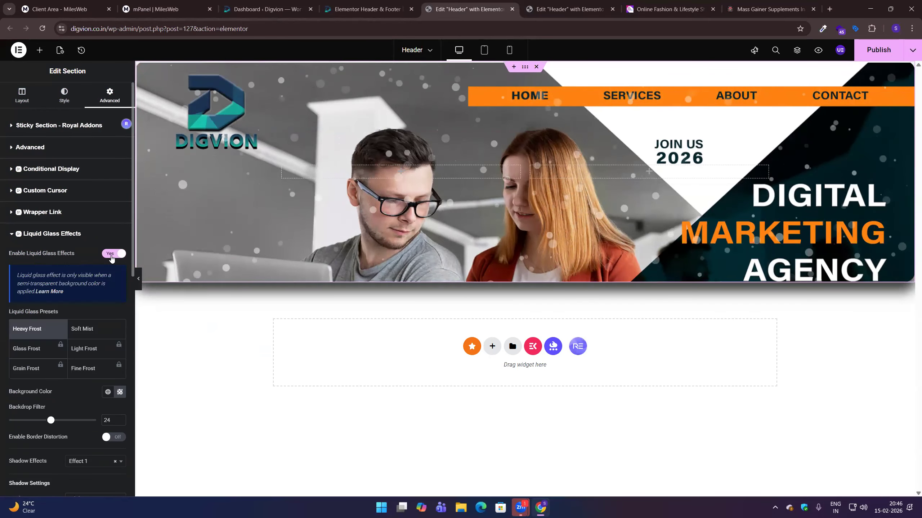
{"action": "left_click", "coordinate": [111, 256]}
Step: Try the chevron and square clip paths for Image Masking on the header section, and disable the masking
{"action": "left_click", "coordinate": [55, 287]}
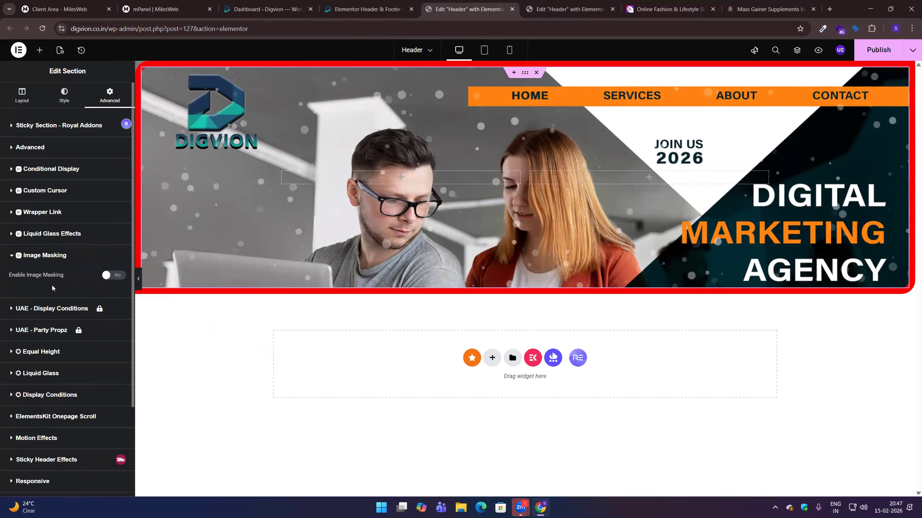
{"action": "left_click", "coordinate": [122, 275]}
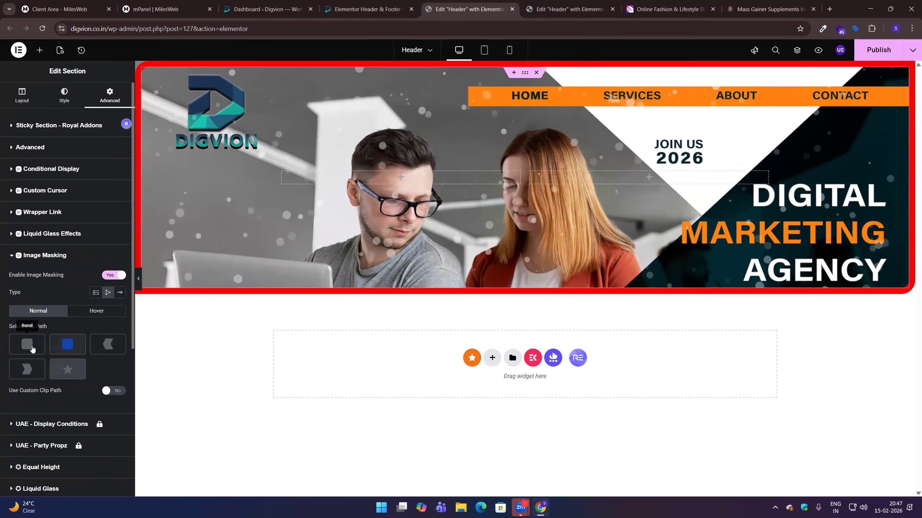
{"action": "left_click", "coordinate": [27, 369]}
{"action": "left_click", "coordinate": [43, 347]}
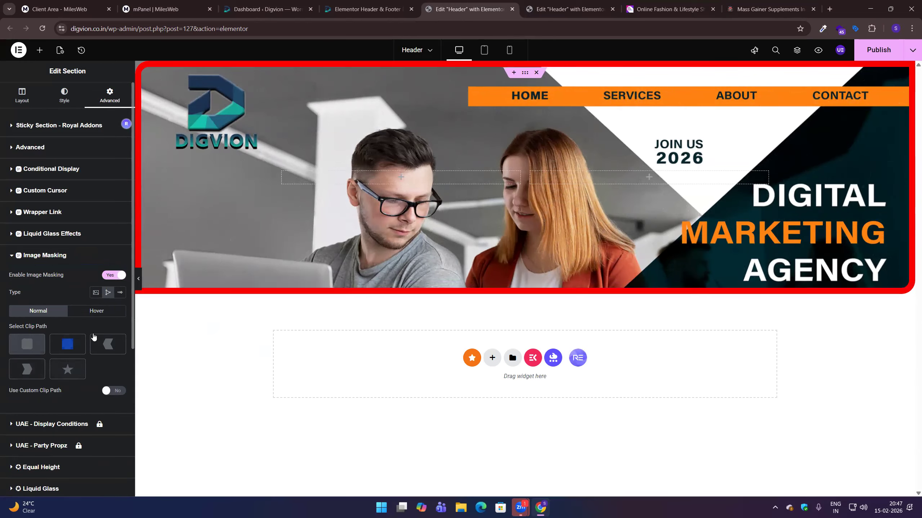
{"action": "left_click", "coordinate": [116, 276]}
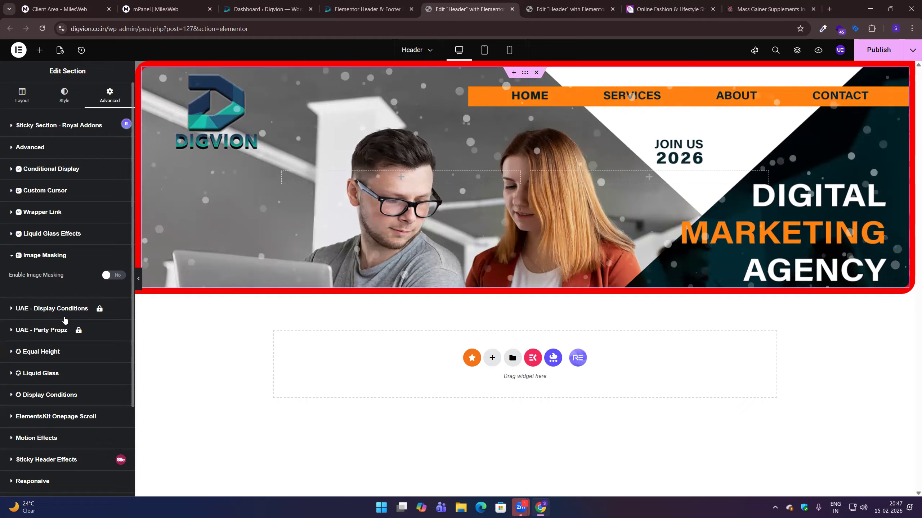
Step: Set the header section's Entrance Animation to Zoom In in its Motion Effects
{"action": "left_click", "coordinate": [47, 396]}
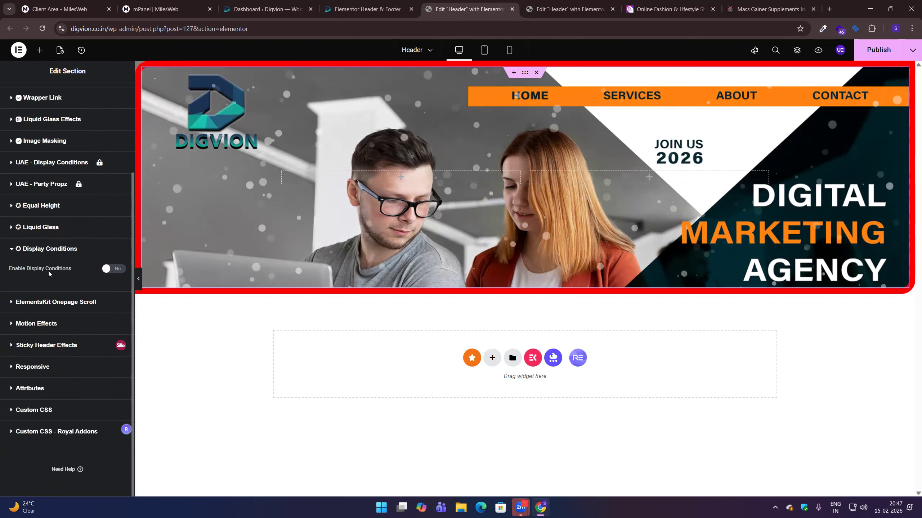
{"action": "left_click", "coordinate": [67, 249]}
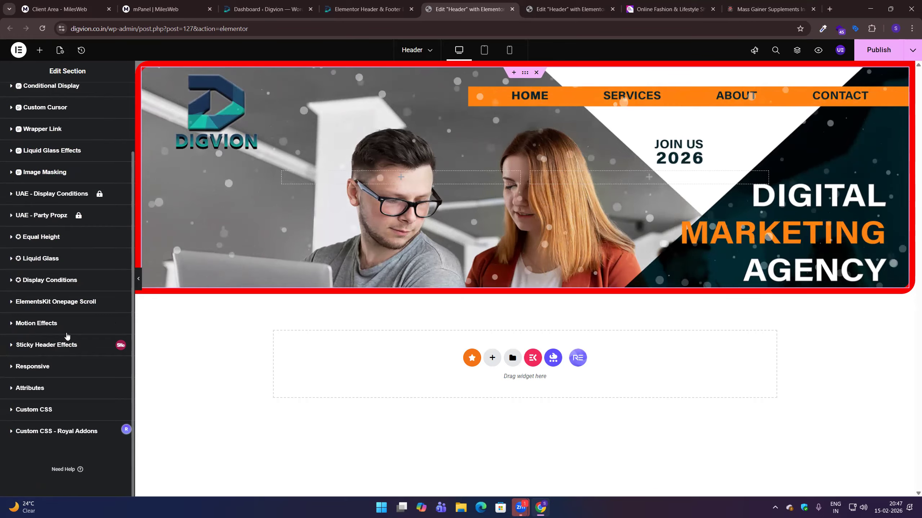
{"action": "left_click", "coordinate": [36, 323]}
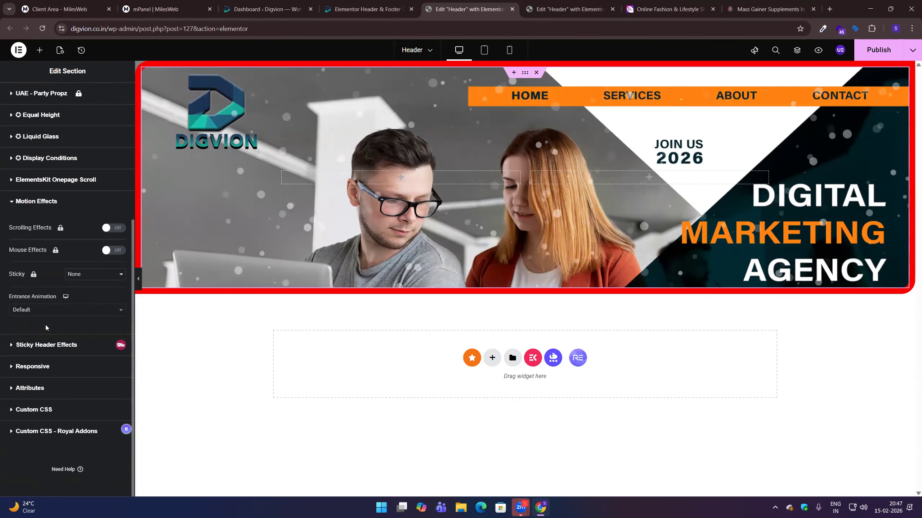
{"action": "left_click", "coordinate": [90, 311]}
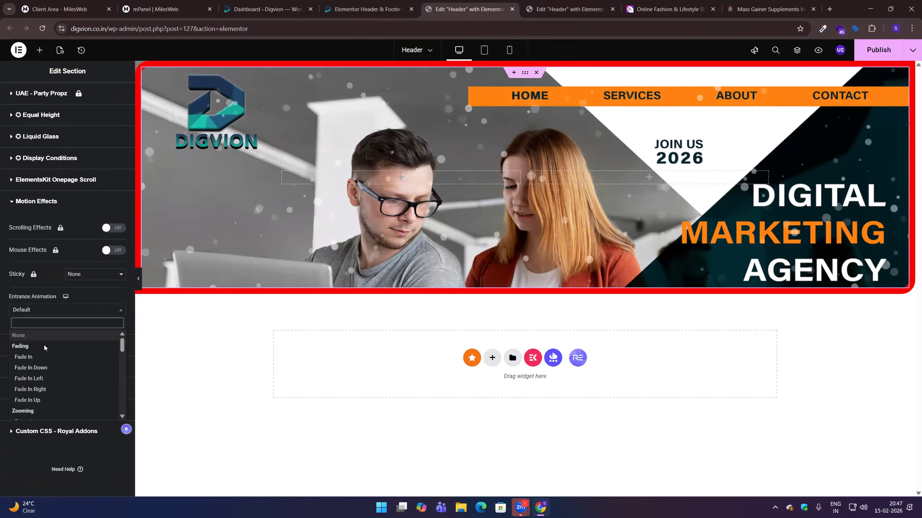
{"action": "scroll", "coordinate": [44, 345], "scroll_direction": "down", "scroll_amount": 3}
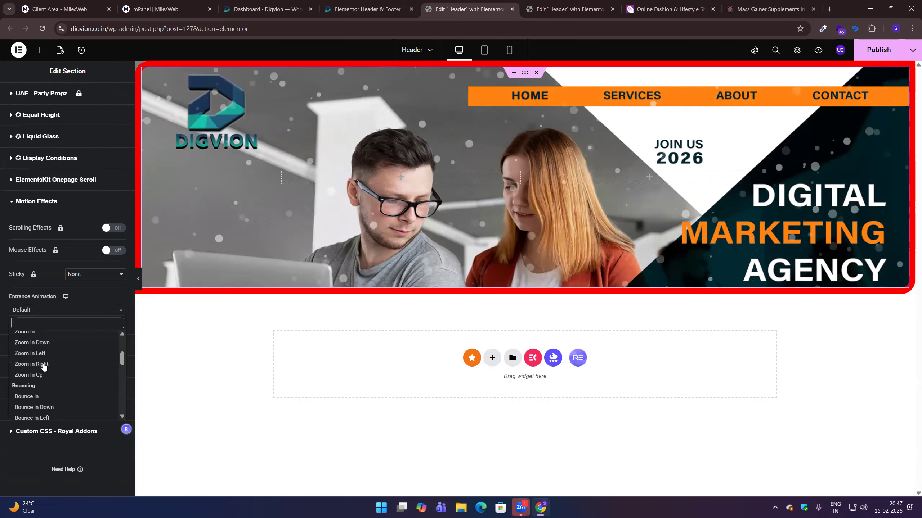
{"action": "left_click", "coordinate": [37, 333]}
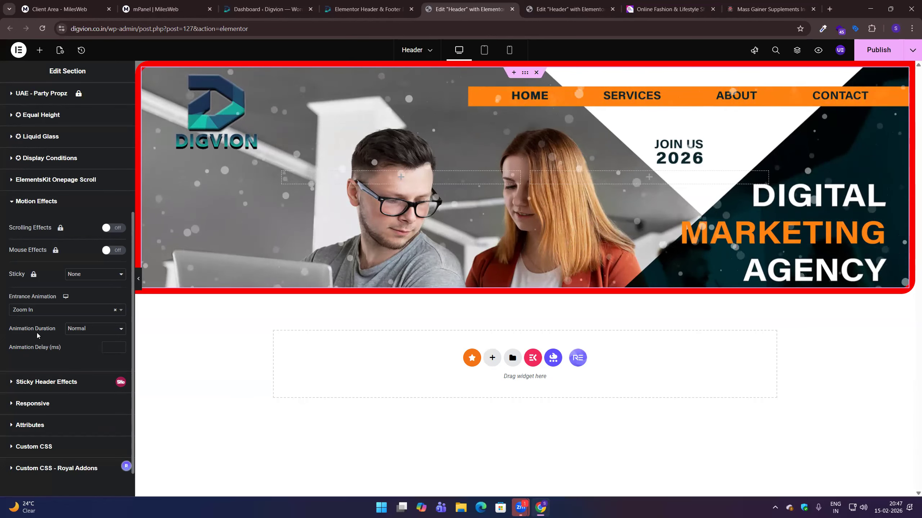
Step: Compare the Slow and Fast durations for the Zoom In animation, and set Animation Duration to Slow
{"action": "left_click", "coordinate": [112, 331]}
{"action": "left_click", "coordinate": [92, 342]}
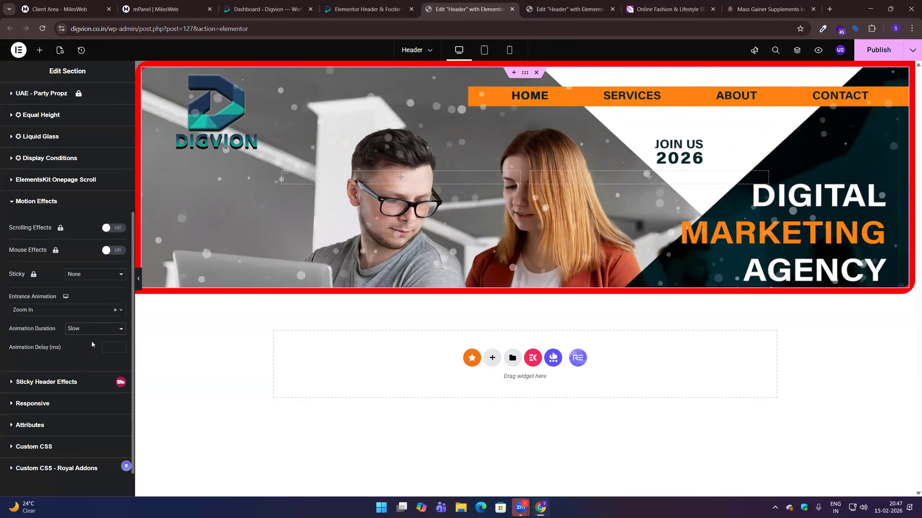
{"action": "left_click", "coordinate": [97, 329]}
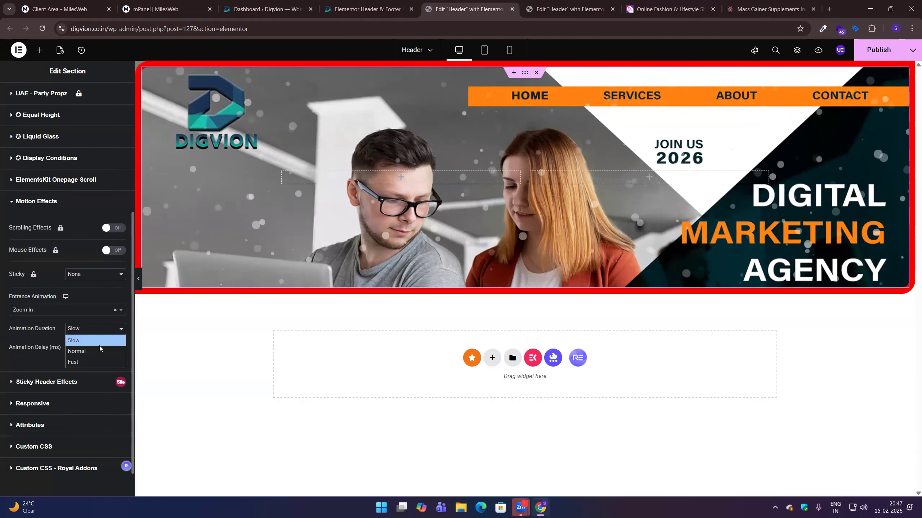
{"action": "left_click", "coordinate": [90, 362]}
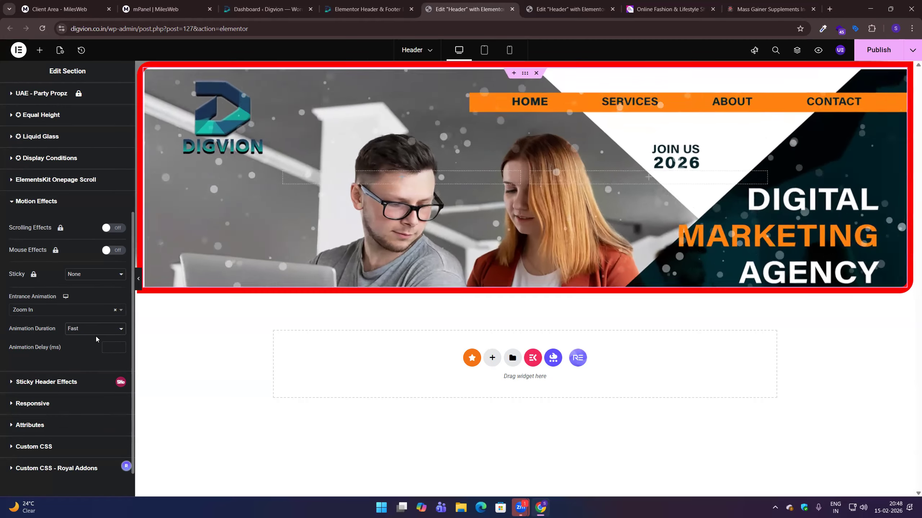
{"action": "left_click", "coordinate": [95, 334]}
{"action": "left_click", "coordinate": [86, 340]}
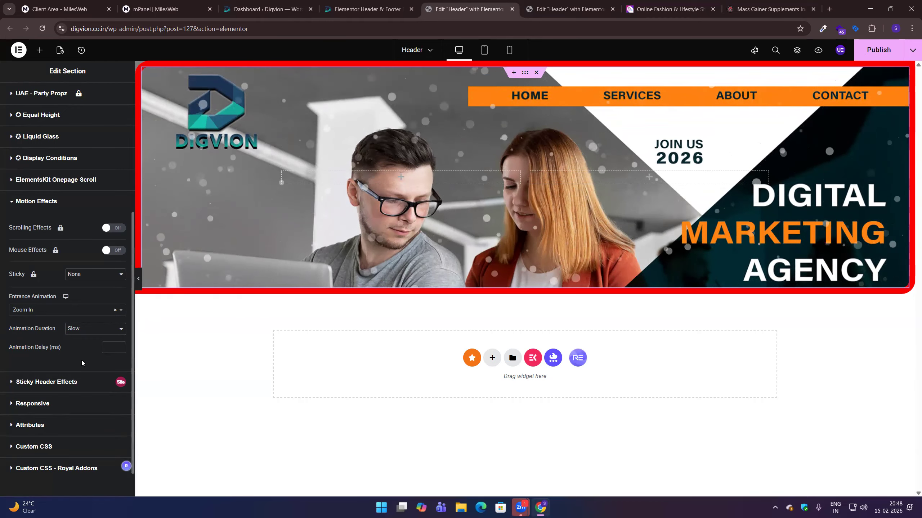
Step: Review the header section's Sticky Header Effects settings
{"action": "left_click", "coordinate": [81, 382]}
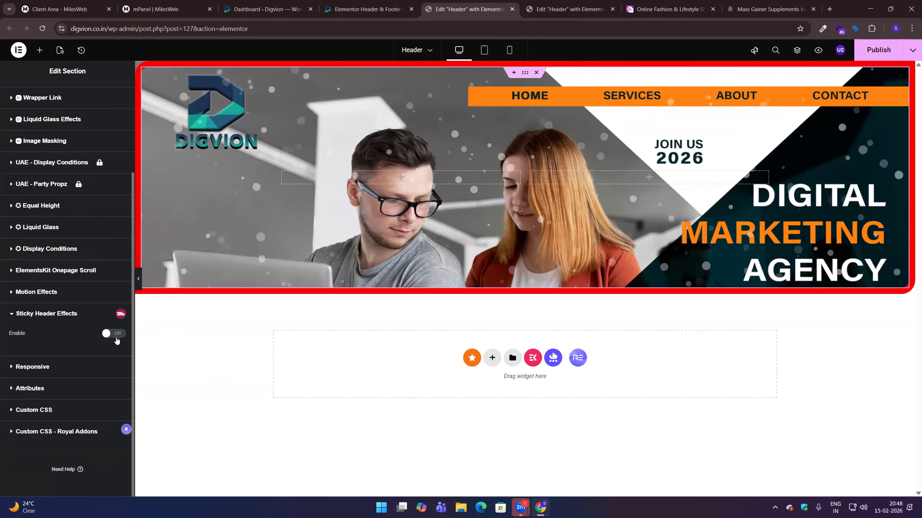
{"action": "scroll", "coordinate": [127, 328], "scroll_direction": "up", "scroll_amount": 3}
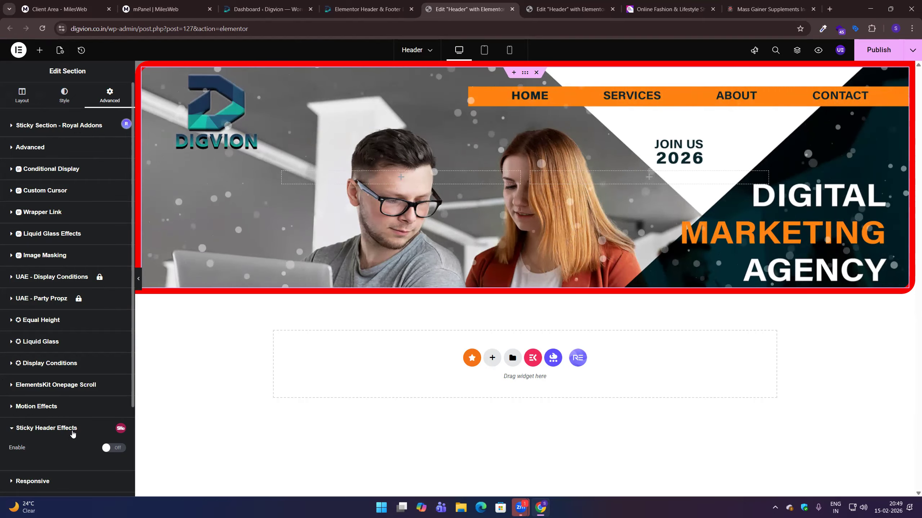
{"action": "scroll", "coordinate": [75, 435], "scroll_direction": "down", "scroll_amount": 3}
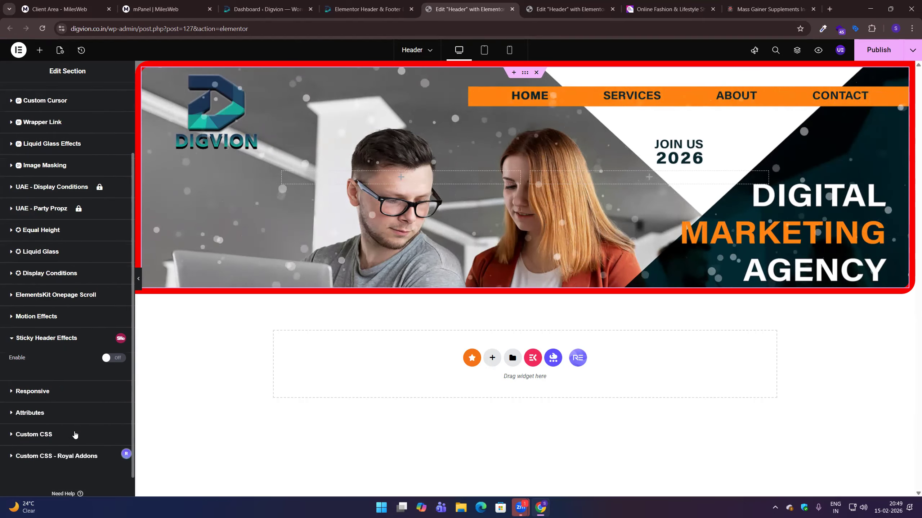
Step: Open the header section's Responsive settings and switch the editor preview to mobile portrait
{"action": "left_click", "coordinate": [61, 394]}
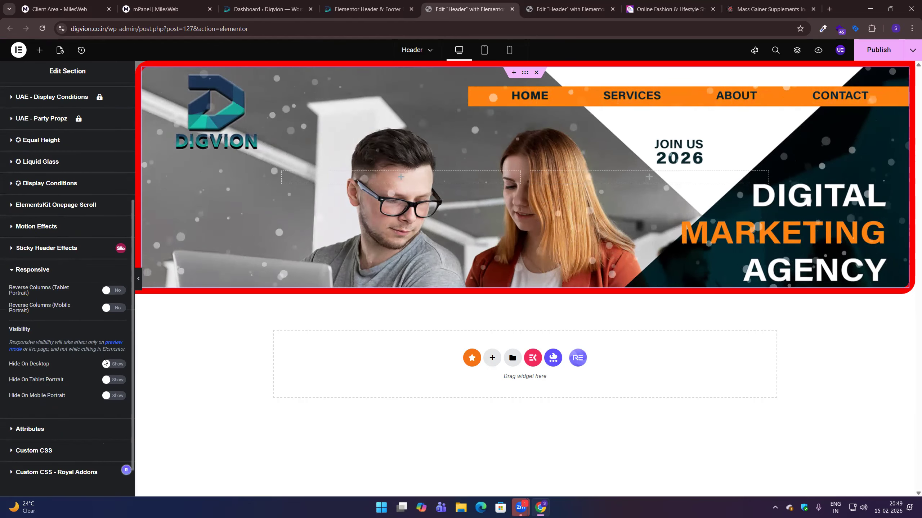
{"action": "left_click", "coordinate": [484, 50]}
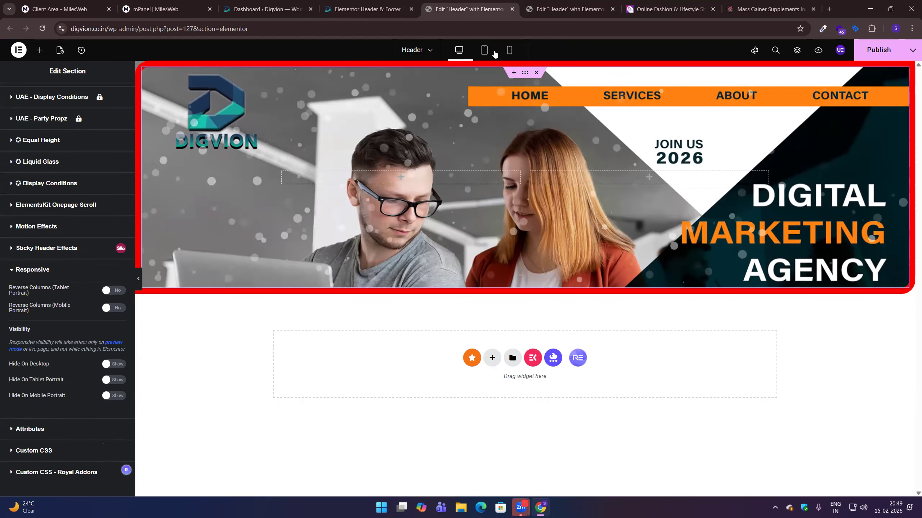
{"action": "key", "text": "ctrl+shift+m"}
{"action": "left_click", "coordinate": [505, 51]}
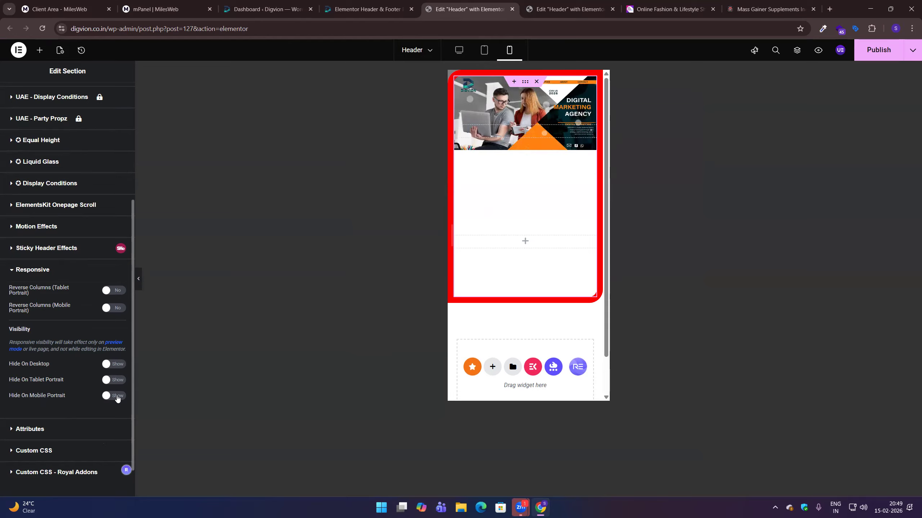
Step: Switch Hide On Mobile Portrait on and back off for the header section, and enable Hide On Desktop
{"action": "left_click", "coordinate": [117, 396]}
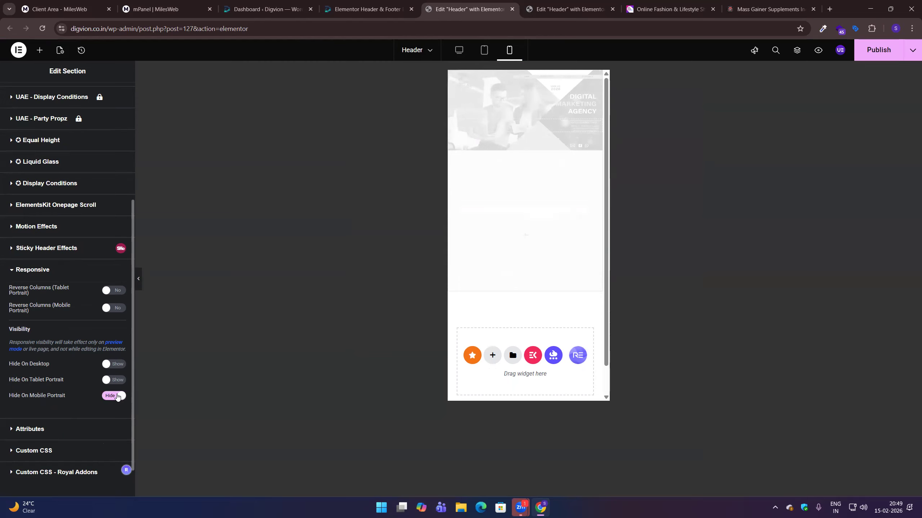
{"action": "left_click", "coordinate": [115, 395]}
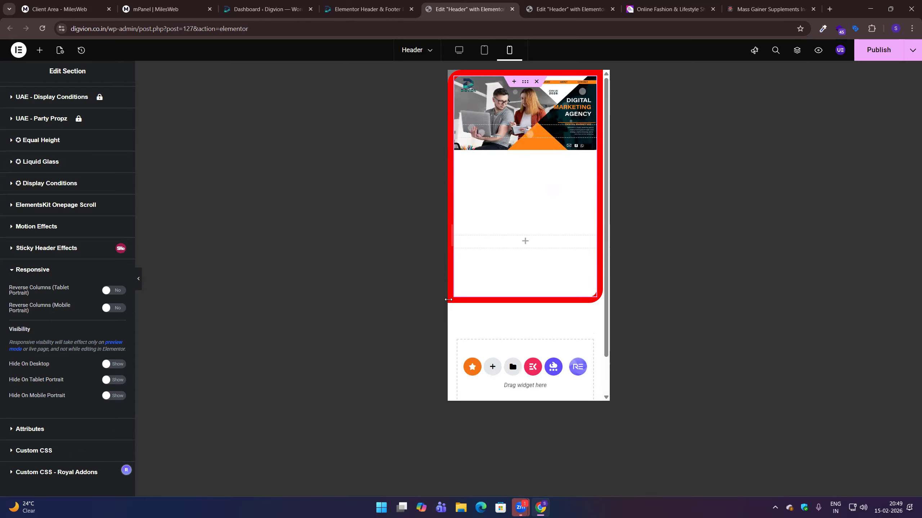
{"action": "left_click", "coordinate": [114, 365]}
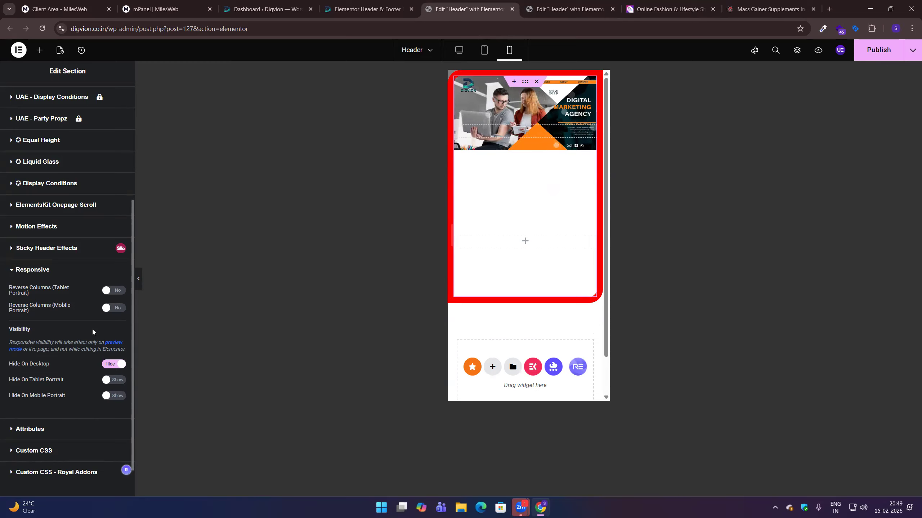
Step: Review the header section's Attributes and Custom CSS settings
{"action": "left_click", "coordinate": [50, 435]}
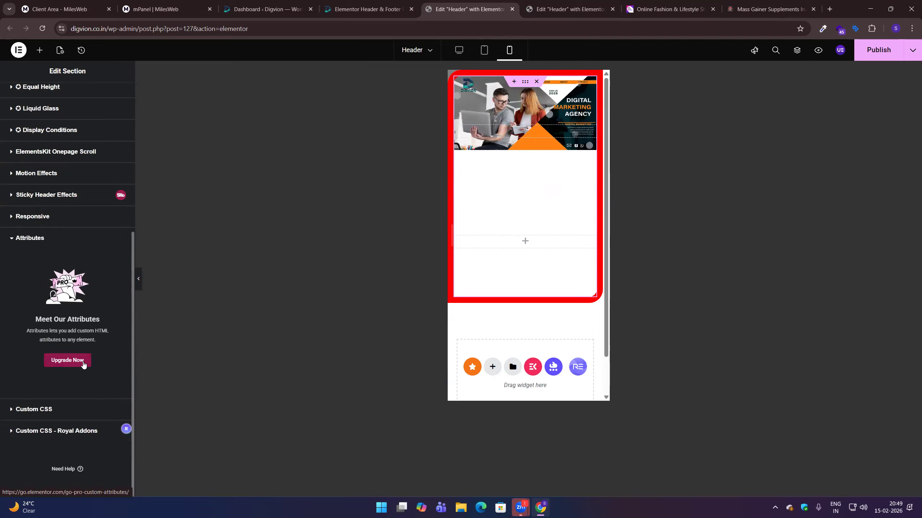
{"action": "left_click", "coordinate": [43, 410]}
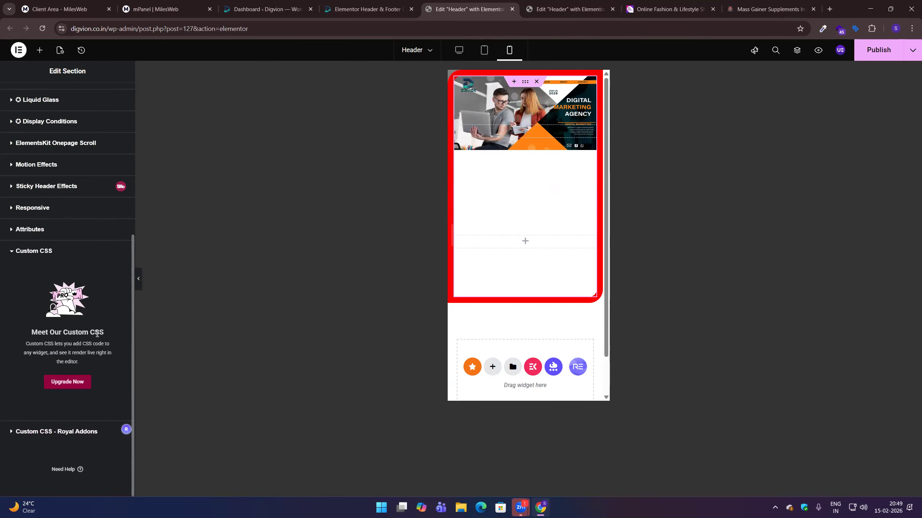
{"action": "left_click", "coordinate": [72, 438]}
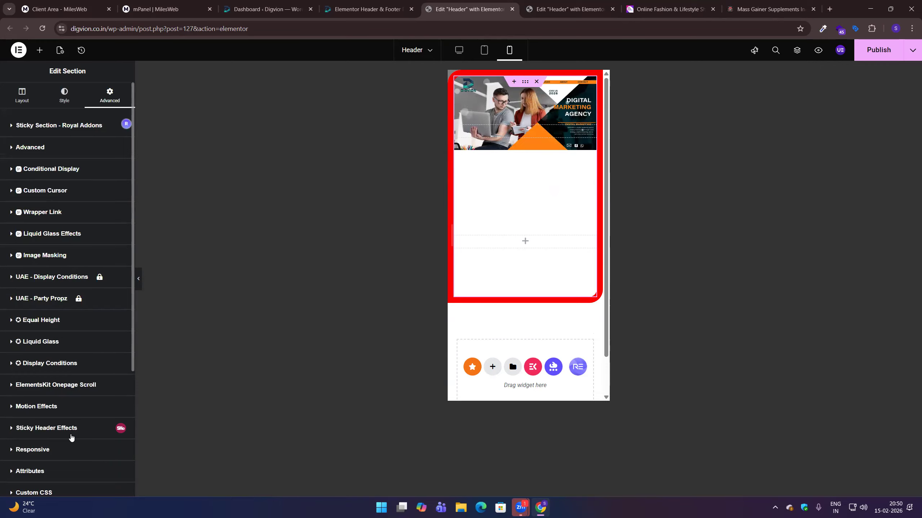
Step: Set the header section's minimum height for mobile portrait to 141 px
{"action": "scroll", "coordinate": [50, 428], "scroll_direction": "down", "scroll_amount": 3}
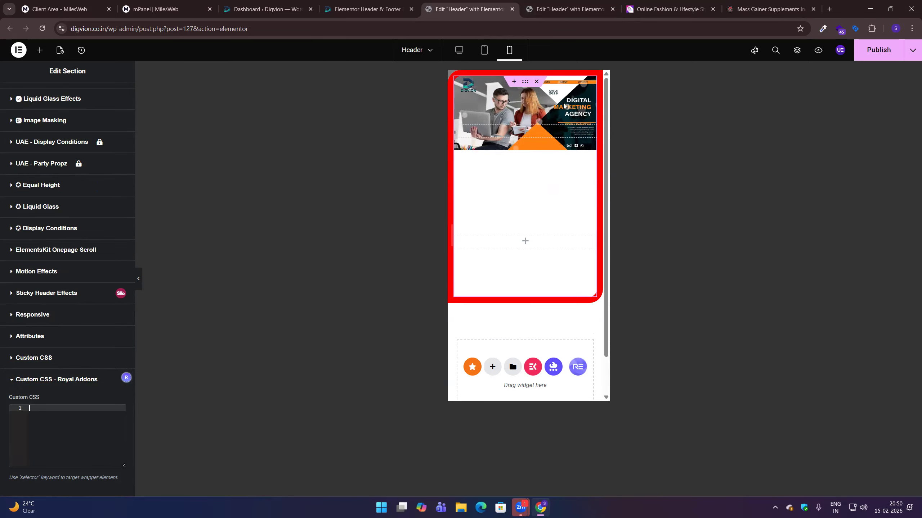
{"action": "scroll", "coordinate": [69, 254], "scroll_direction": "up", "scroll_amount": 4}
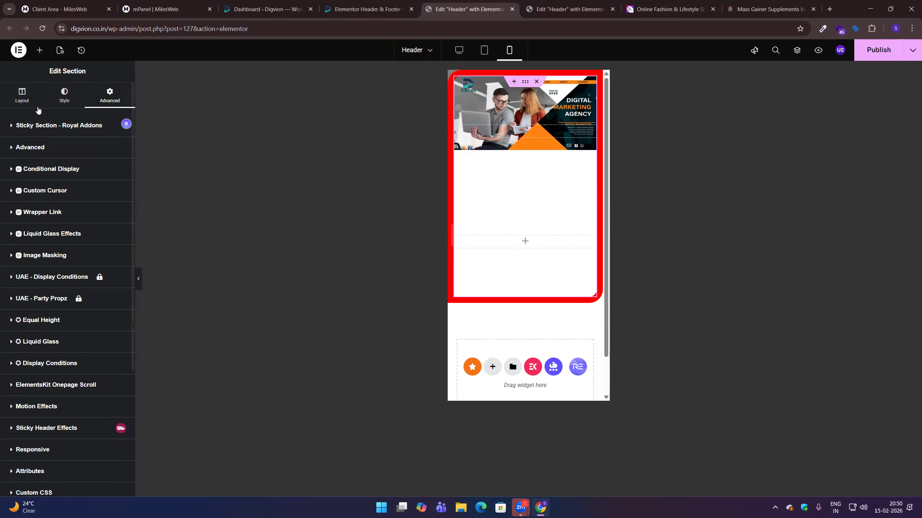
{"action": "left_click", "coordinate": [16, 103]}
{"action": "left_click_drag", "start_coordinate": [38, 242], "coordinate": [18, 242]}
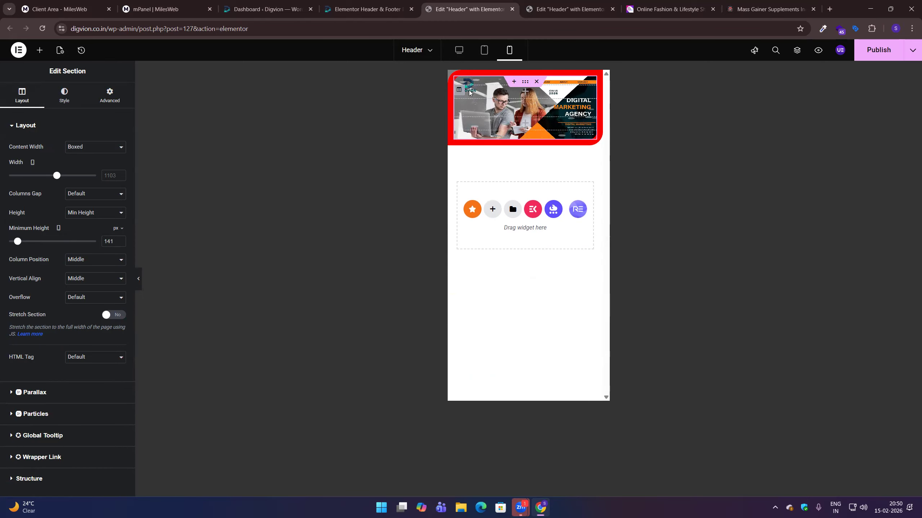
Step: Return the editor preview to desktop and turn off Hide On Desktop for the header section
{"action": "left_click", "coordinate": [459, 50]}
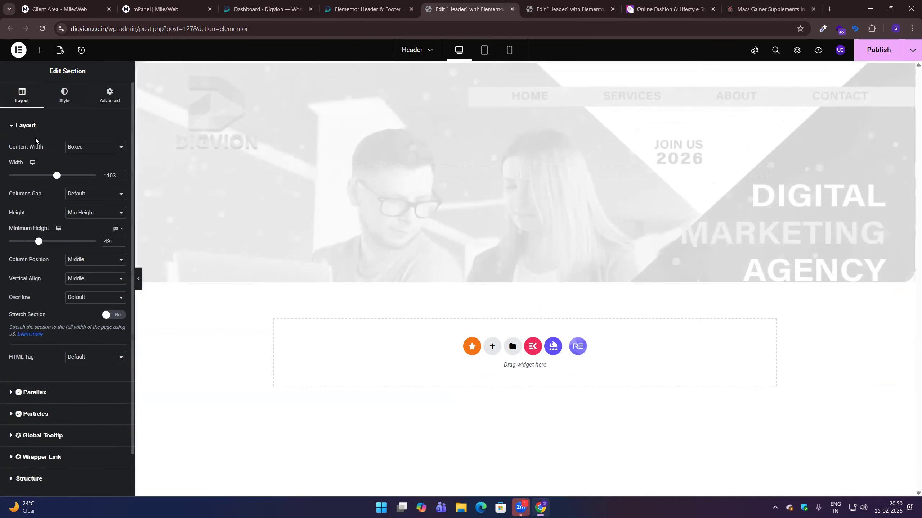
{"action": "left_click", "coordinate": [100, 91]}
{"action": "scroll", "coordinate": [73, 290], "scroll_direction": "down", "scroll_amount": 10}
{"action": "left_click", "coordinate": [52, 367]}
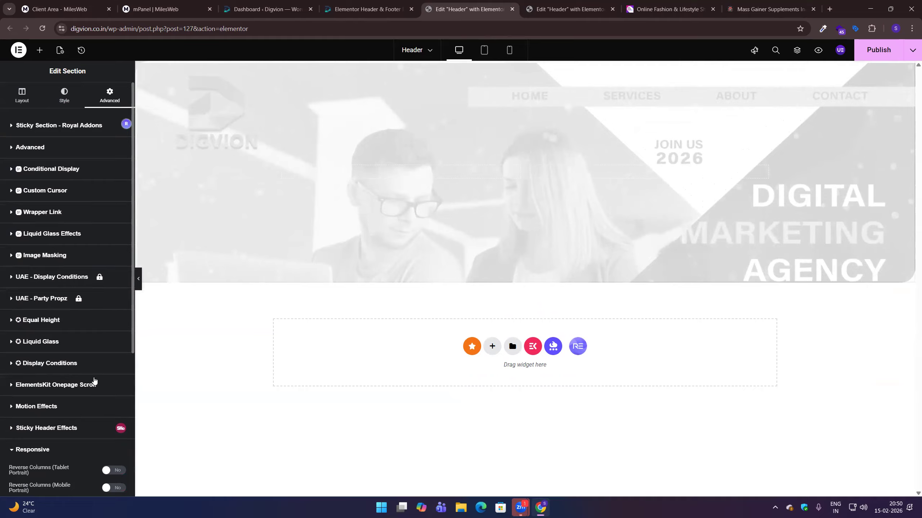
{"action": "scroll", "coordinate": [99, 384], "scroll_direction": "down", "scroll_amount": 3}
{"action": "left_click", "coordinate": [112, 323]}
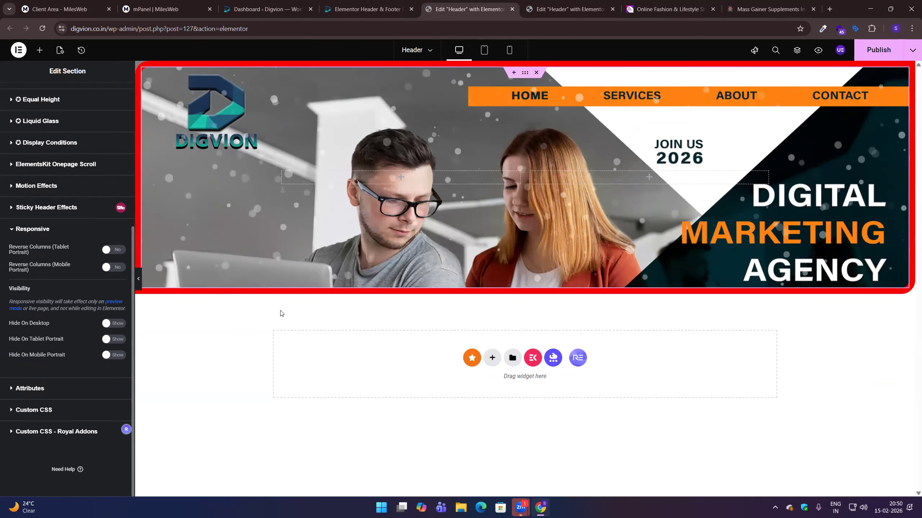
Step: Delete the existing header section and add a new section with two equal columns
{"action": "left_click", "coordinate": [537, 73]}
{"action": "left_click", "coordinate": [489, 137]}
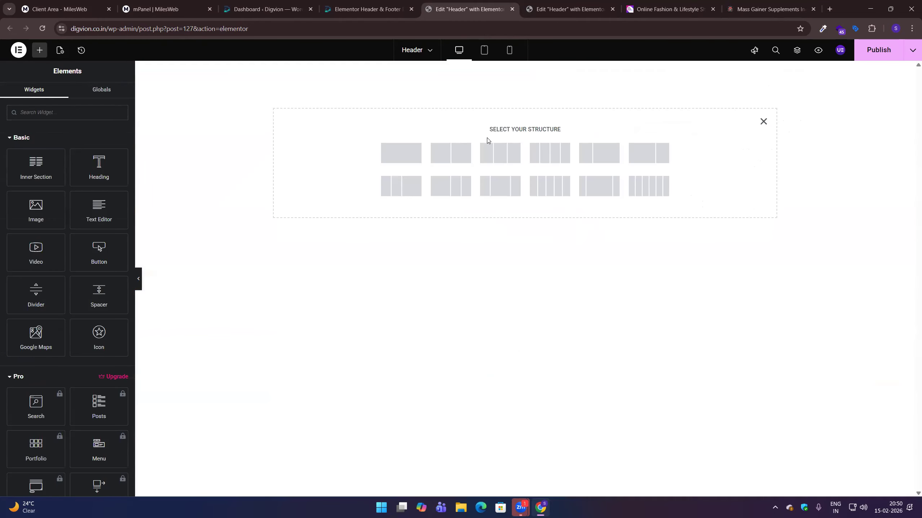
{"action": "left_click", "coordinate": [461, 156]}
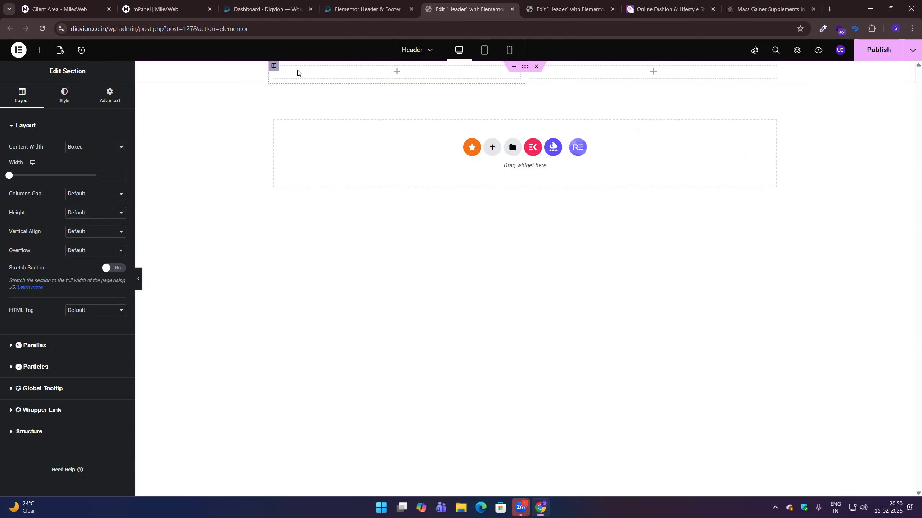
Step: Select the new section's left column and review its Layout and Advanced settings
{"action": "left_click", "coordinate": [275, 67]}
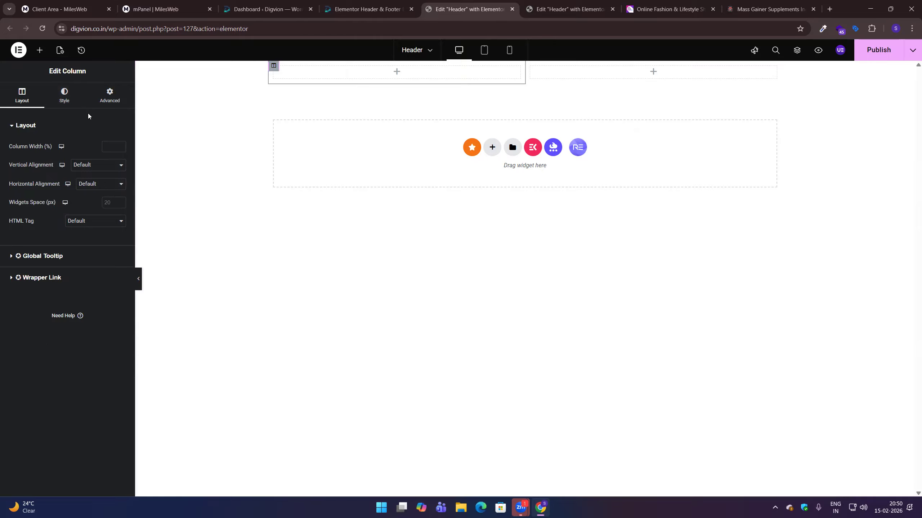
{"action": "left_click", "coordinate": [87, 100]}
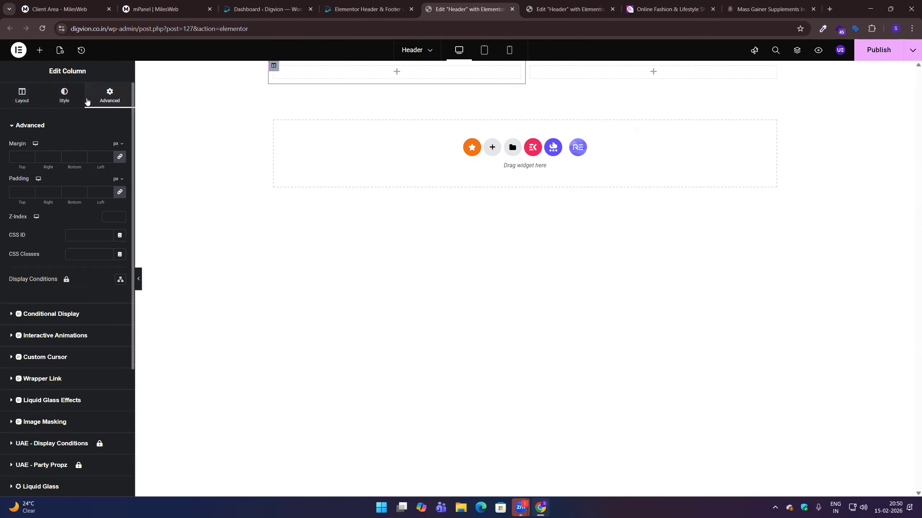
{"action": "left_click", "coordinate": [23, 103]}
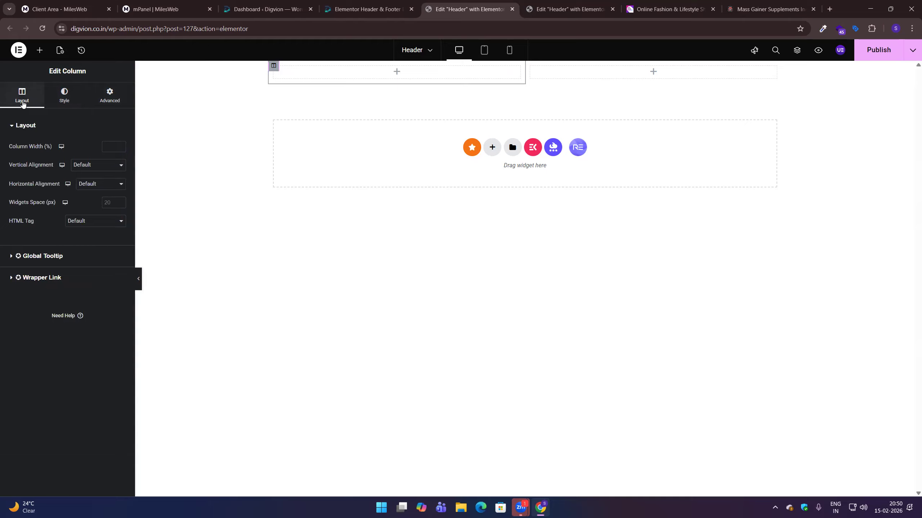
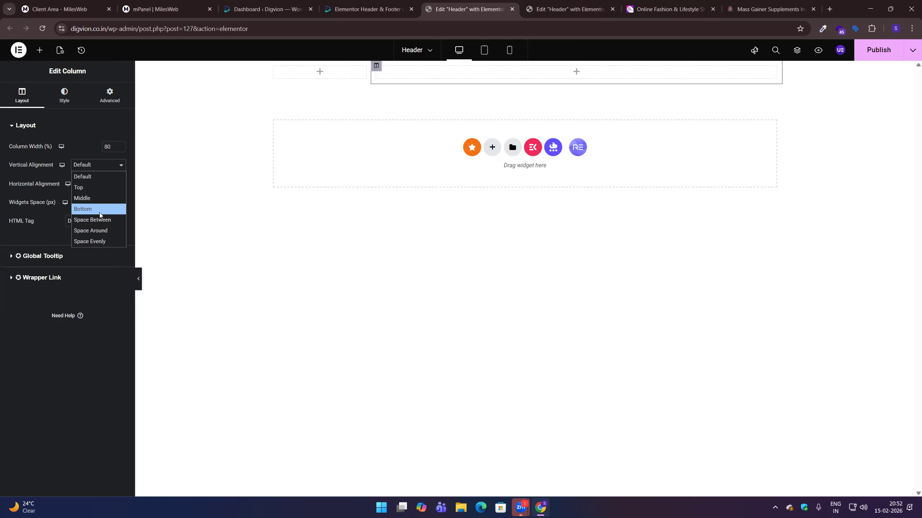
Step: Review the right column's Layout settings and its Background and Border style options
{"action": "left_click", "coordinate": [105, 131]}
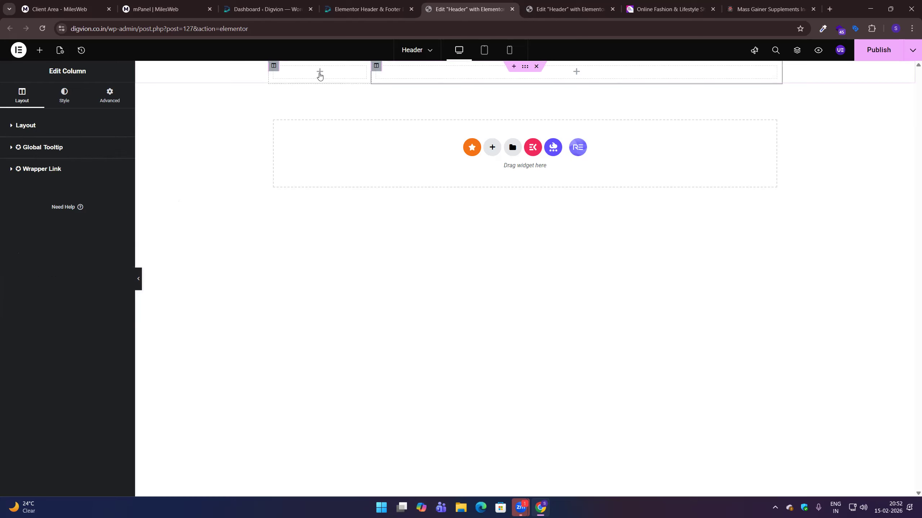
{"action": "left_click", "coordinate": [54, 127]}
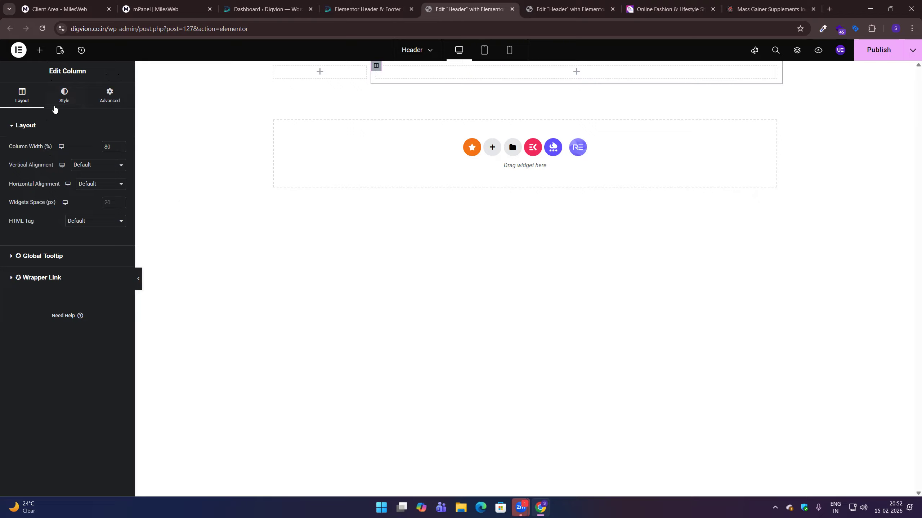
{"action": "left_click", "coordinate": [69, 102]}
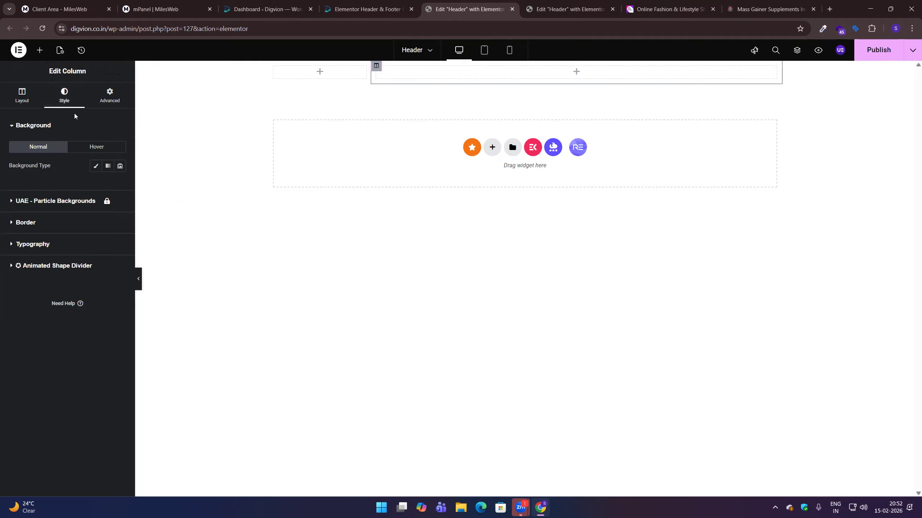
{"action": "left_click", "coordinate": [50, 127]}
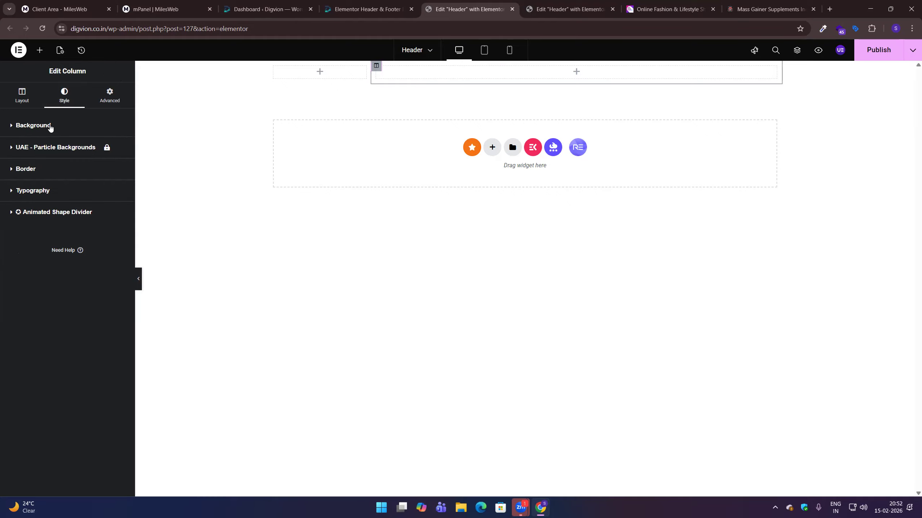
{"action": "left_click", "coordinate": [37, 170]}
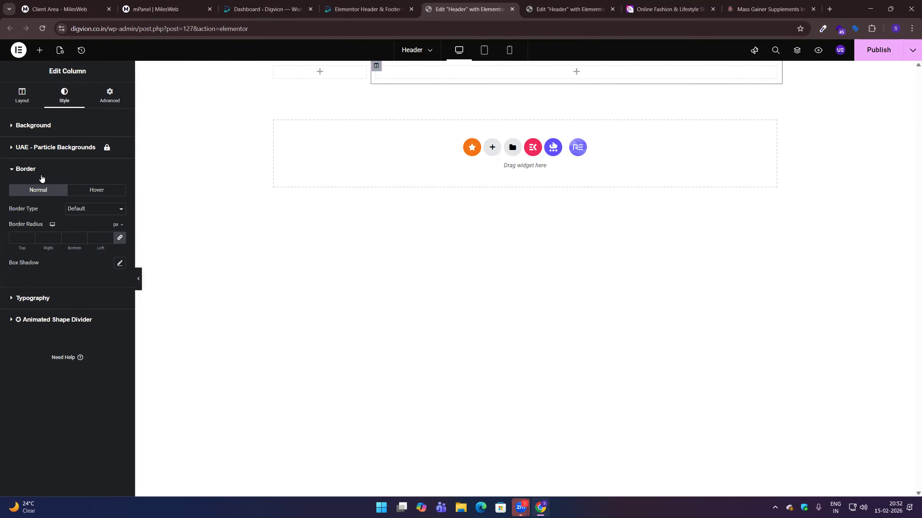
{"action": "left_click", "coordinate": [44, 171]}
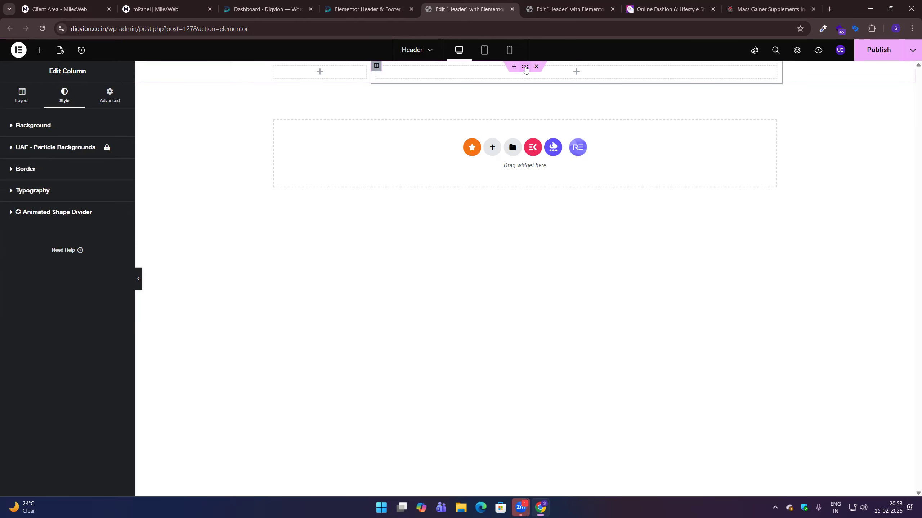
Step: Review the style options of the whole two-column section
{"action": "left_click", "coordinate": [525, 67]}
{"action": "left_click", "coordinate": [51, 104]}
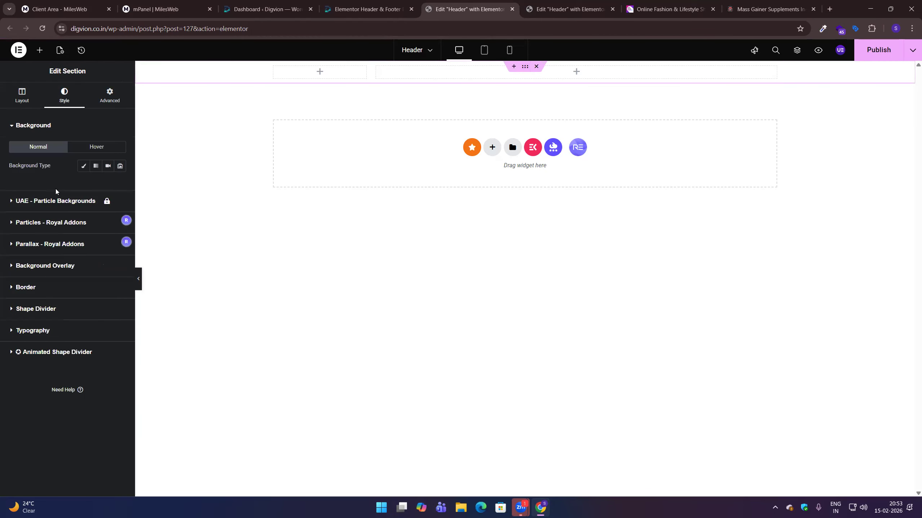
{"action": "left_click", "coordinate": [29, 128]}
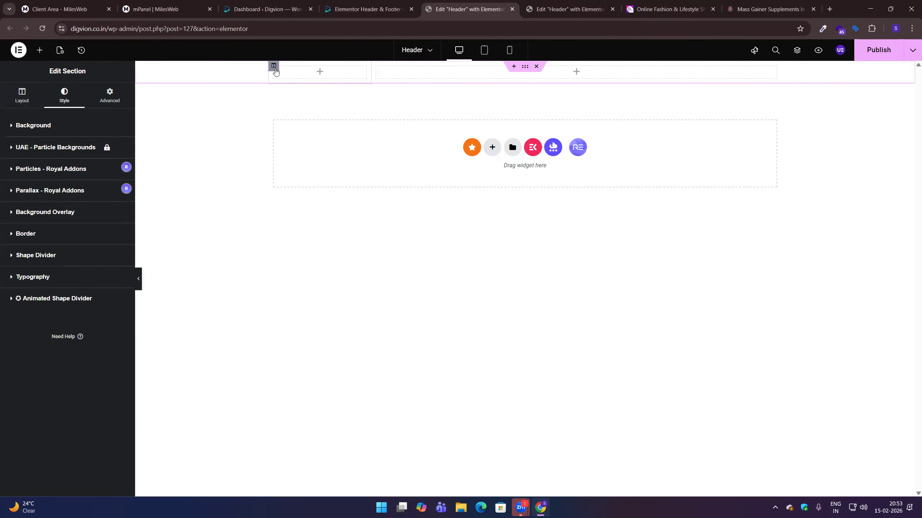
Step: Review the narrow left column's Background style options and its Advanced settings
{"action": "left_click", "coordinate": [273, 66]}
{"action": "left_click", "coordinate": [62, 105]}
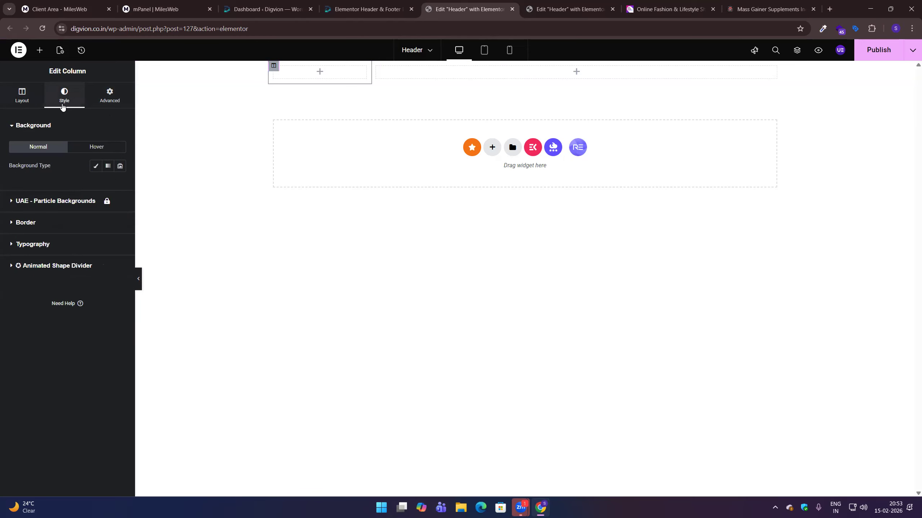
{"action": "left_click", "coordinate": [109, 97]}
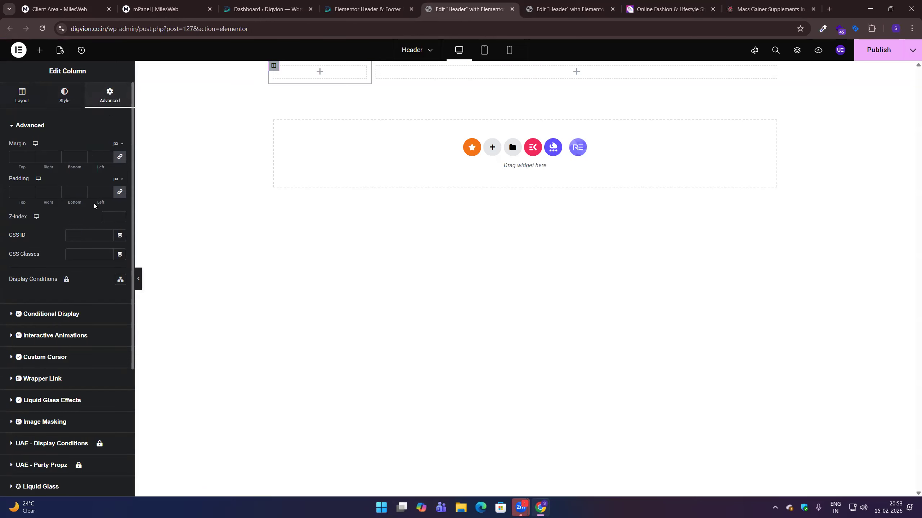
{"action": "left_click", "coordinate": [57, 127]}
{"action": "left_click", "coordinate": [64, 103]}
{"action": "left_click", "coordinate": [49, 126]}
{"action": "left_click", "coordinate": [50, 127]}
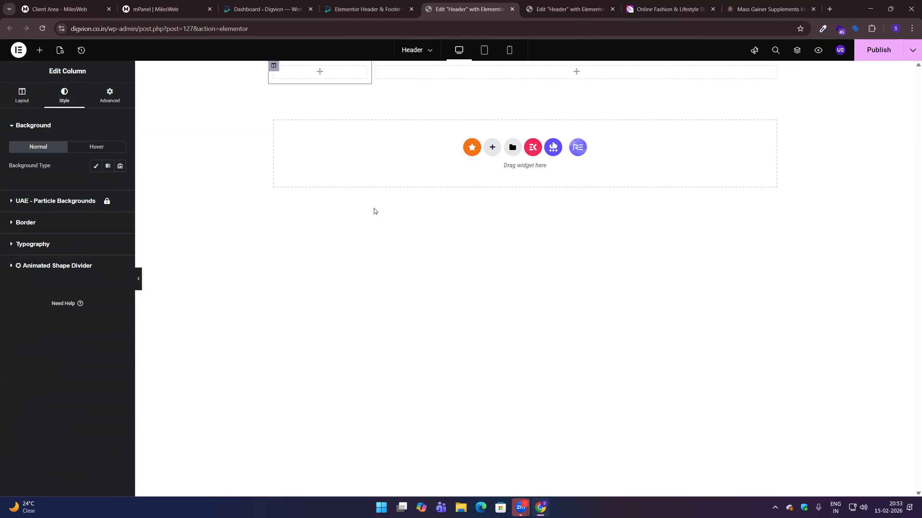
Step: Delete the two-column section from the header
{"action": "mouse_move", "coordinate": [502, 78]}
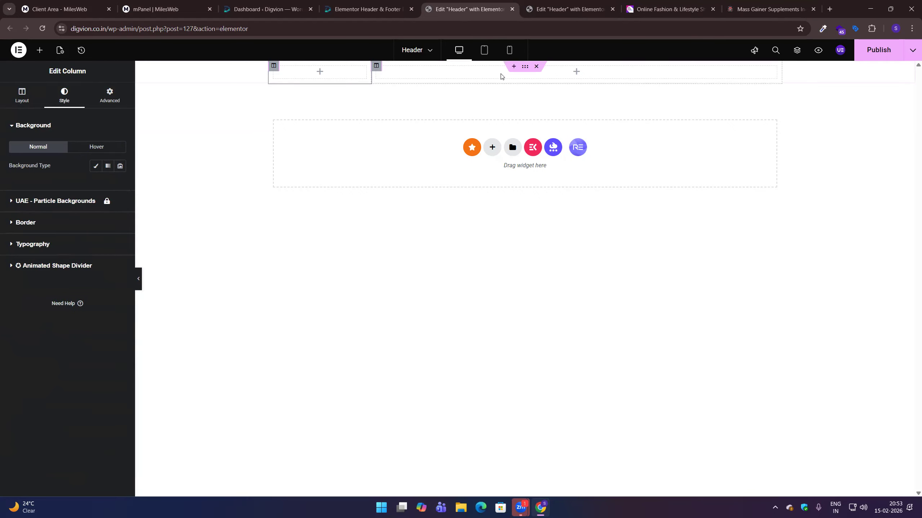
{"action": "left_click", "coordinate": [536, 67]}
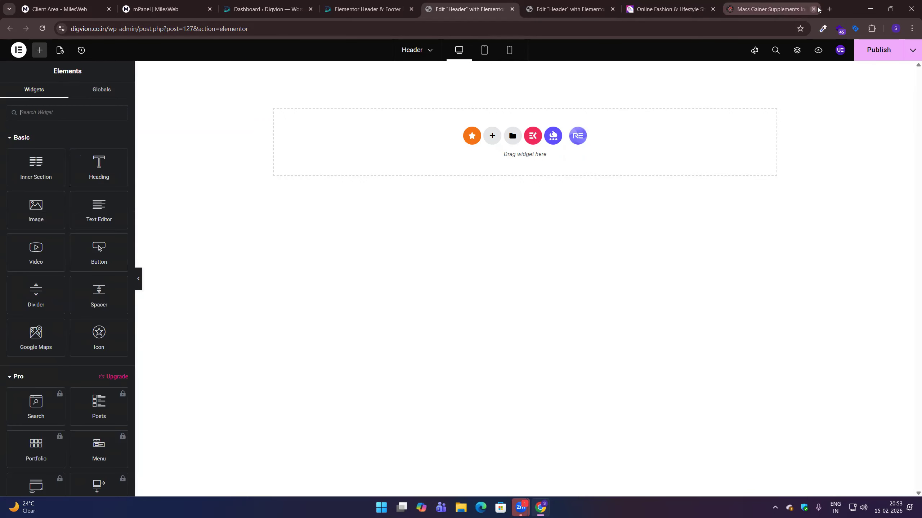
Step: Open marketingfundas.com and marketingfundas.org in two new browser tabs
{"action": "left_click", "coordinate": [831, 11]}
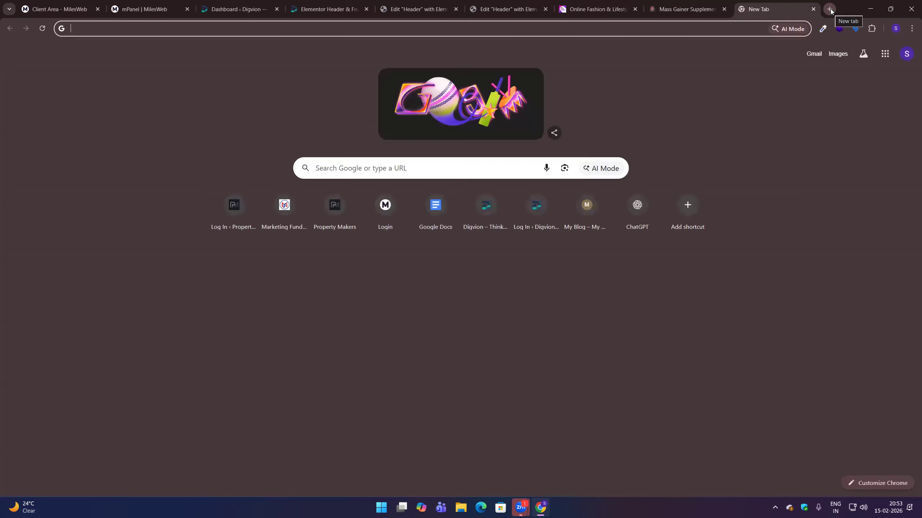
{"action": "type", "text": "mar"}
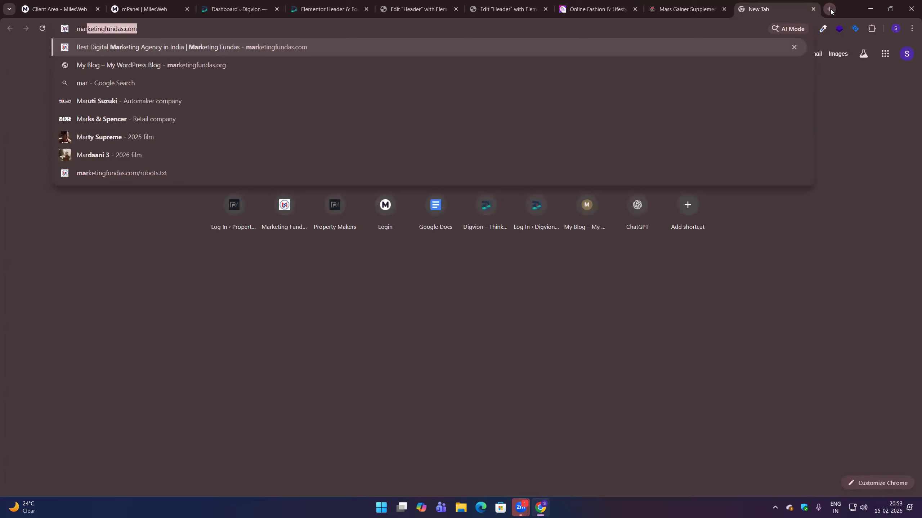
{"action": "key", "text": "Return"}
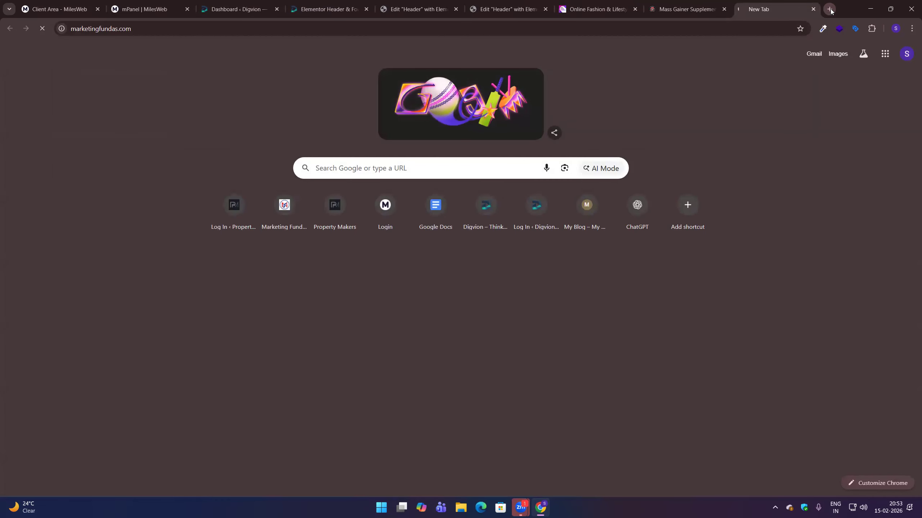
{"action": "left_click", "coordinate": [830, 11]}
{"action": "type", "text": "mar"}
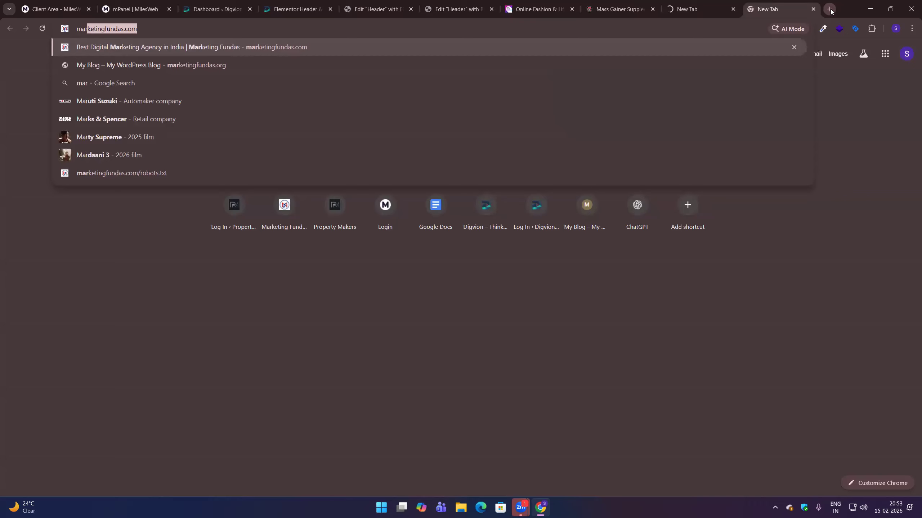
{"action": "key", "text": "Down"}
{"action": "key", "text": "Return"}
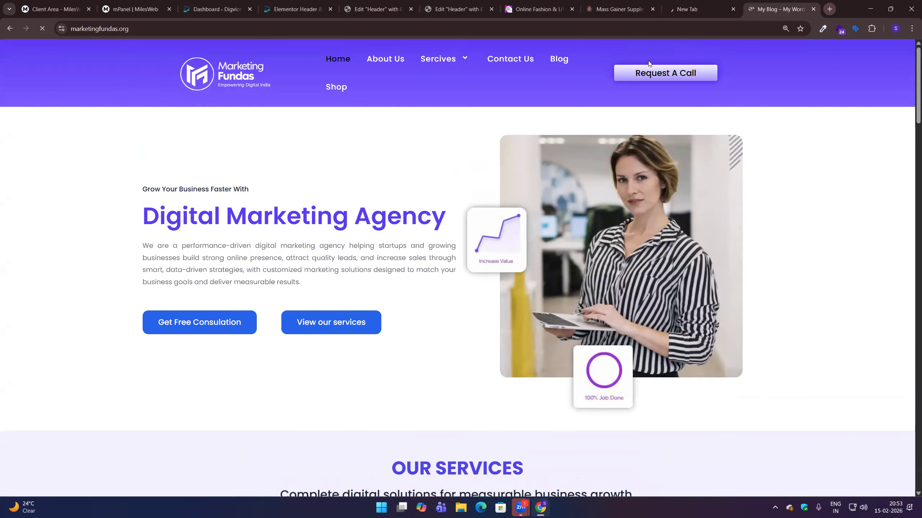
Step: Look through the open reference website tabs and examine the header design on marketingfundas.com
{"action": "left_click", "coordinate": [692, 3]}
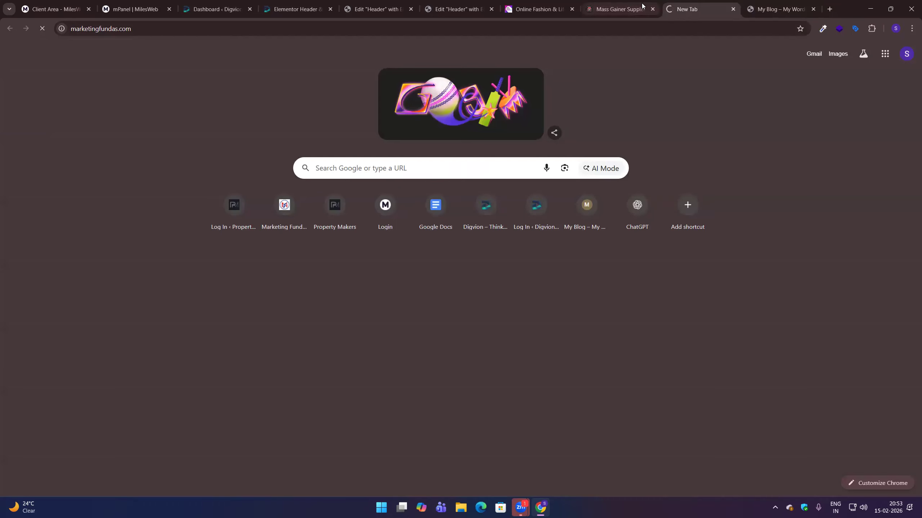
{"action": "left_click", "coordinate": [617, 9]}
{"action": "left_click", "coordinate": [537, 9]}
{"action": "left_click", "coordinate": [747, 3]}
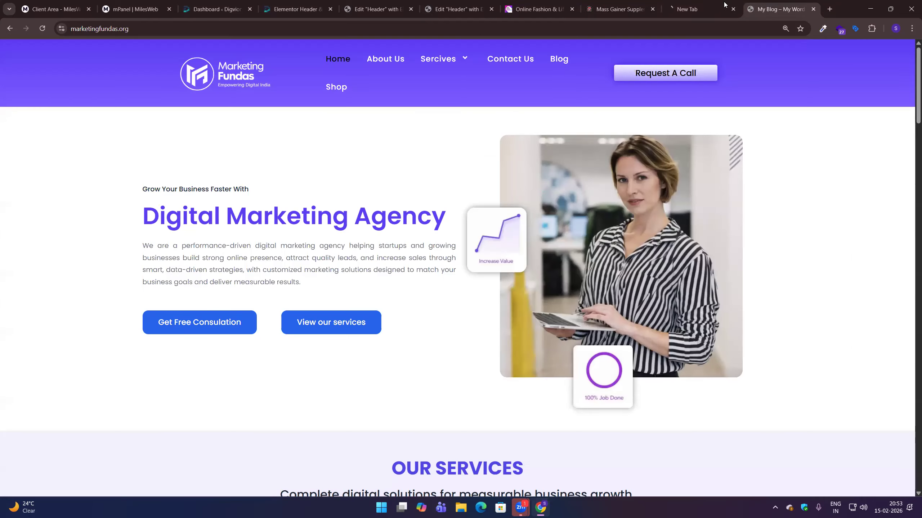
{"action": "left_click", "coordinate": [690, 9]}
{"action": "left_click", "coordinate": [672, 30]}
{"action": "key", "text": "Escape"}
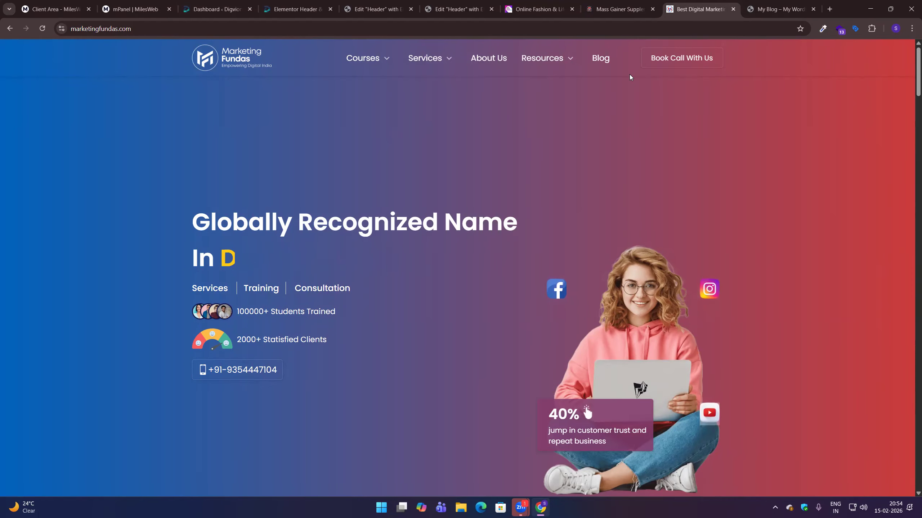
Step: Switch to the second Header editor tab and delete its red-bordered two-column section
{"action": "left_click", "coordinate": [458, 9]}
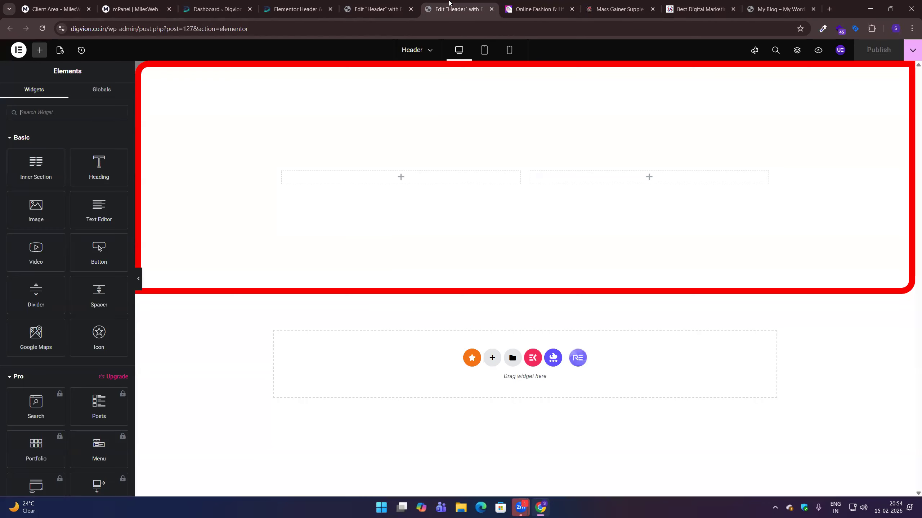
{"action": "left_click", "coordinate": [536, 72]}
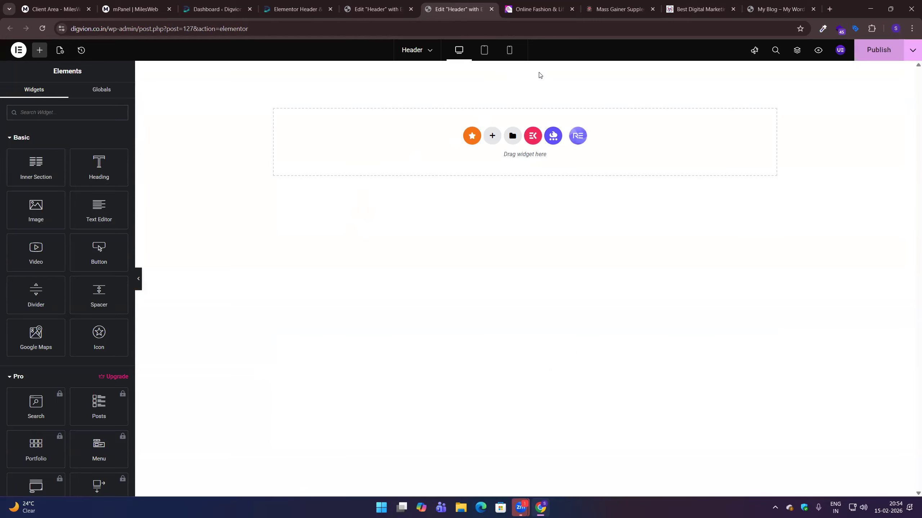
Step: Switch to the first Header editor and place the marketingfundas.com browser tab directly beside it
{"action": "left_click", "coordinate": [387, 2]}
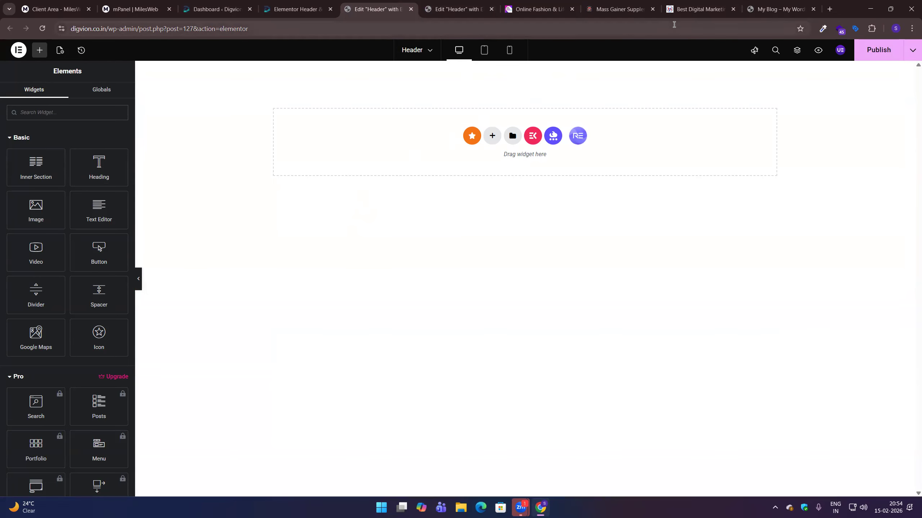
{"action": "left_click_drag", "start_coordinate": [777, 10], "coordinate": [551, 9]}
{"action": "left_click", "coordinate": [468, 9]}
{"action": "left_click", "coordinate": [776, 9]}
{"action": "left_click_drag", "start_coordinate": [777, 9], "coordinate": [468, 9]}
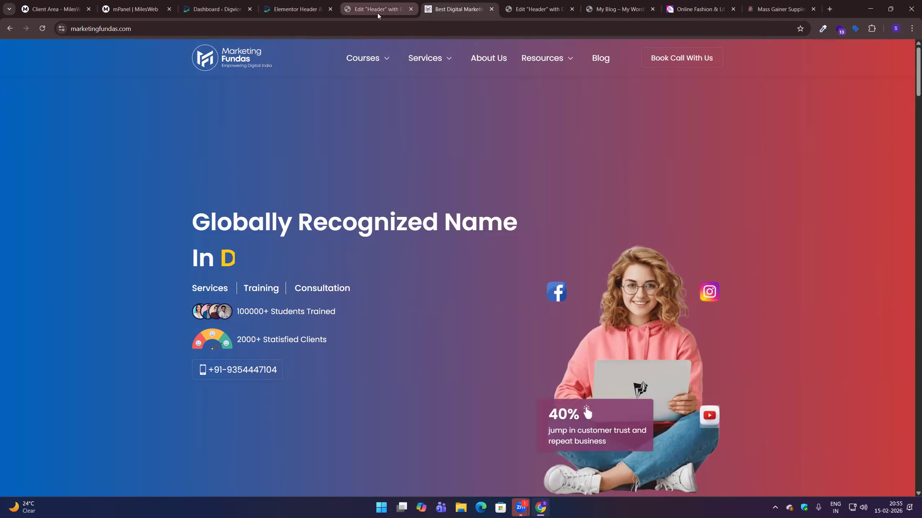
Step: Add a new section with three equal columns to the empty header template
{"action": "left_click", "coordinate": [379, 11]}
{"action": "left_click", "coordinate": [492, 136]}
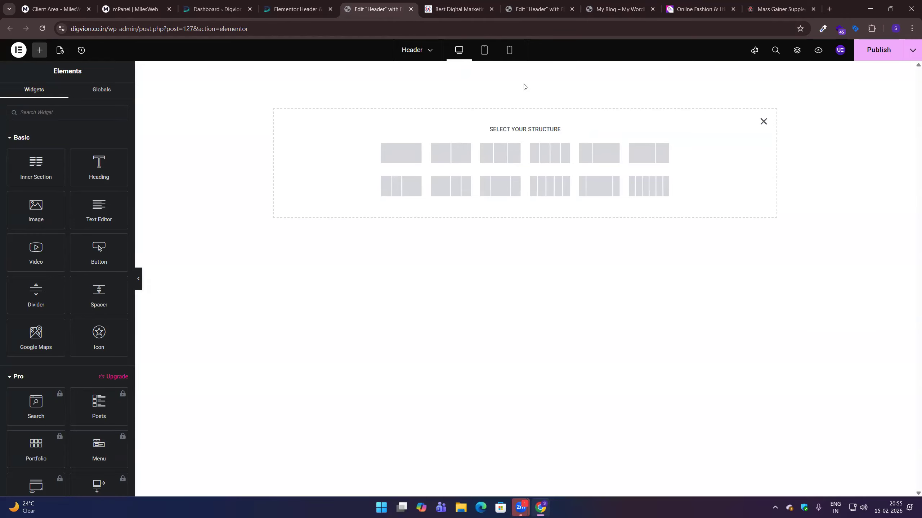
{"action": "left_click", "coordinate": [498, 153]}
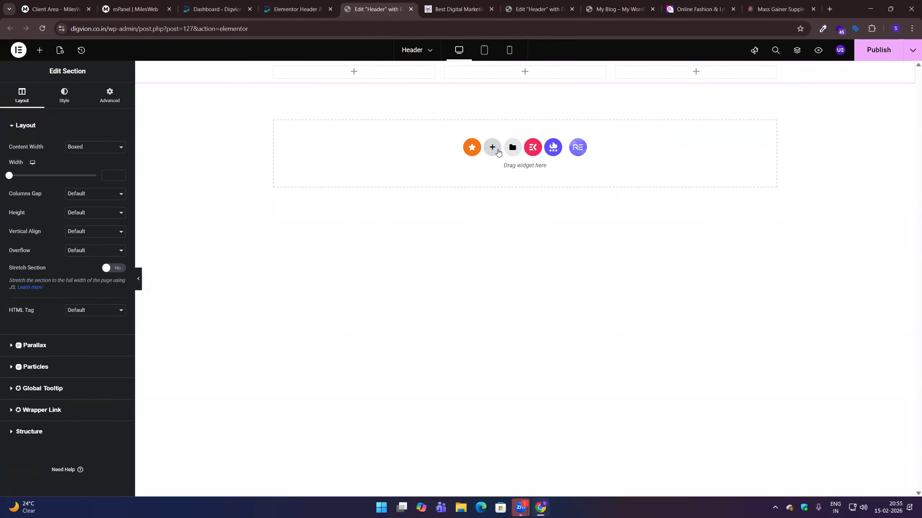
Step: Set the column width of both the first and third header columns to 20%
{"action": "left_click", "coordinate": [274, 67]}
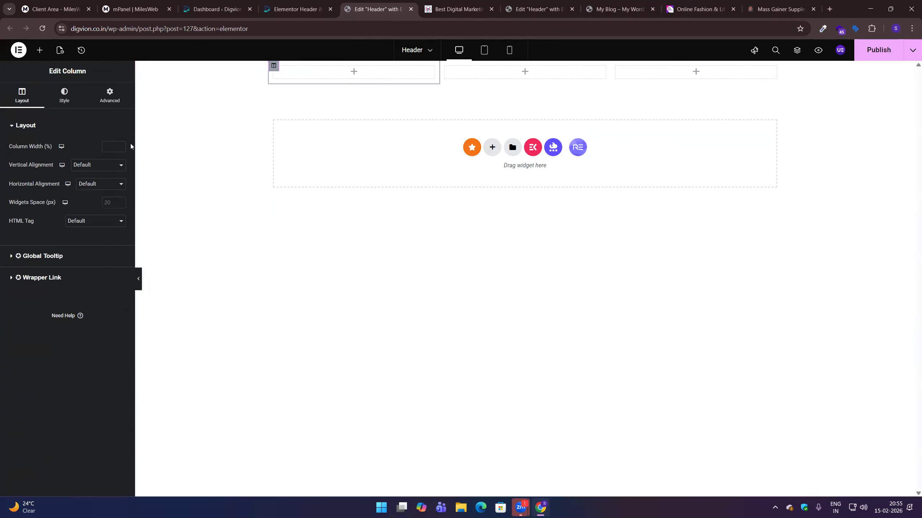
{"action": "type", "text": "20"}
{"action": "left_click", "coordinate": [612, 66]}
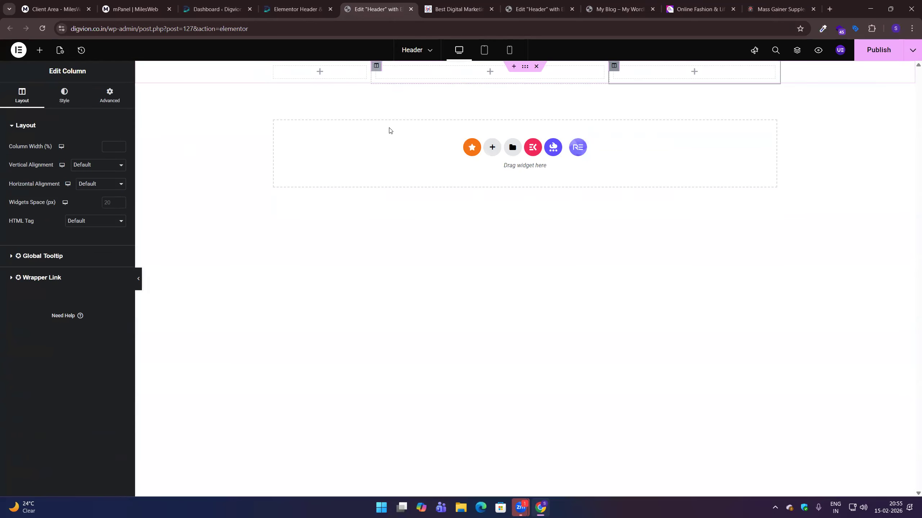
{"action": "left_click", "coordinate": [105, 149]}
{"action": "type", "text": "20"}
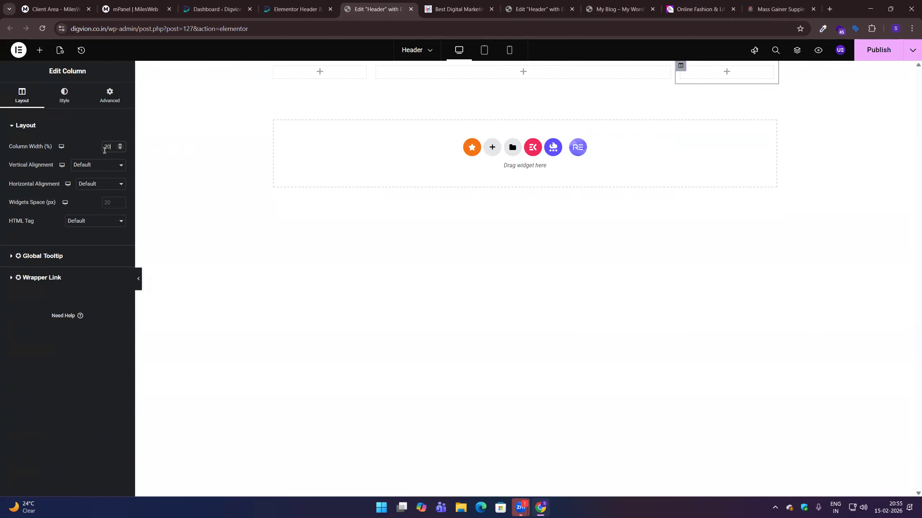
Step: Compare with the marketingfundas.com header, and give the header section a gradient background with dark blue as the first color
{"action": "left_click", "coordinate": [321, 75]}
{"action": "left_click", "coordinate": [457, 4]}
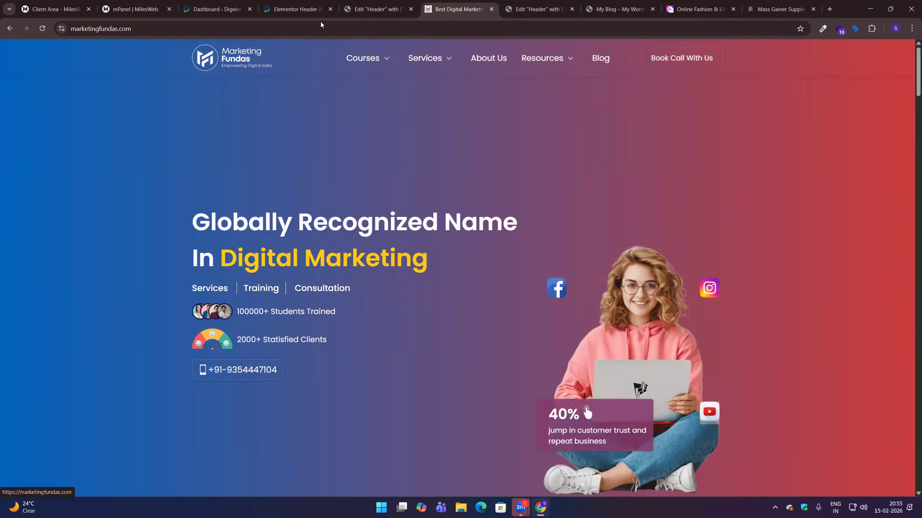
{"action": "left_click", "coordinate": [377, 9]}
{"action": "left_click", "coordinate": [525, 67]}
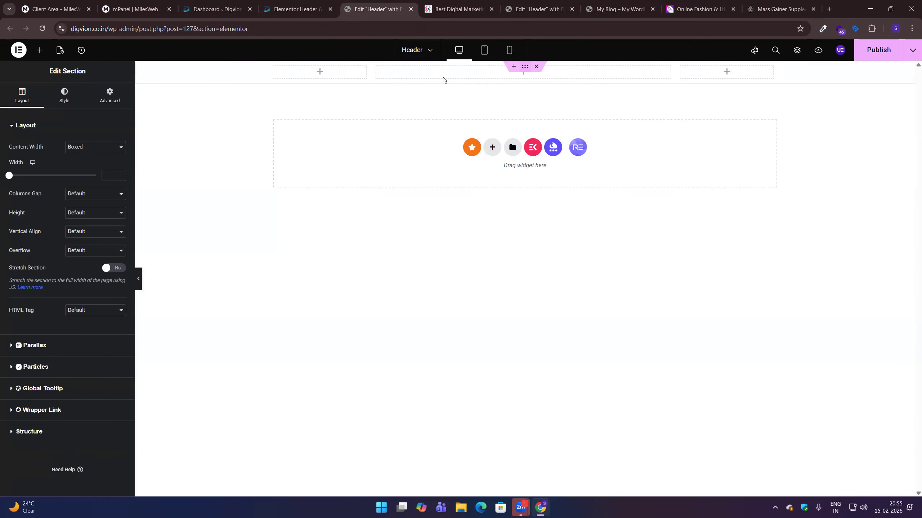
{"action": "left_click", "coordinate": [65, 101]}
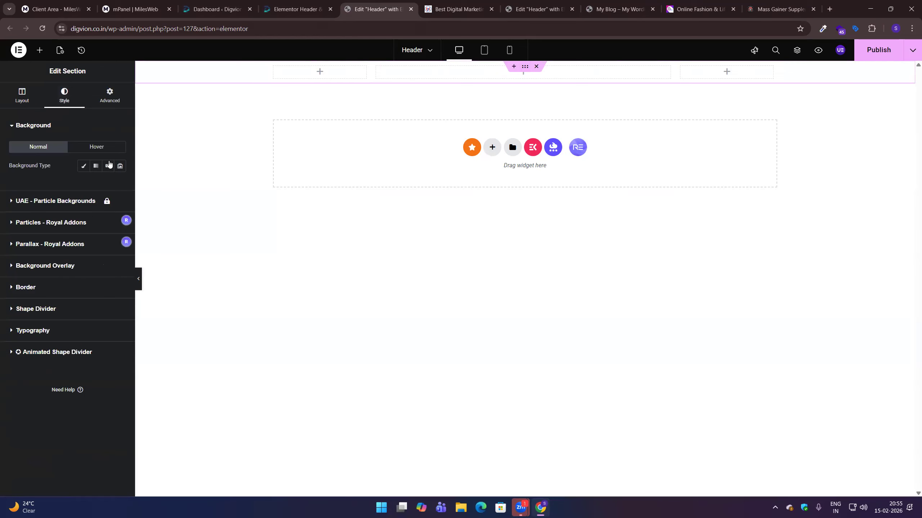
{"action": "left_click", "coordinate": [95, 166]}
{"action": "left_click", "coordinate": [120, 229]}
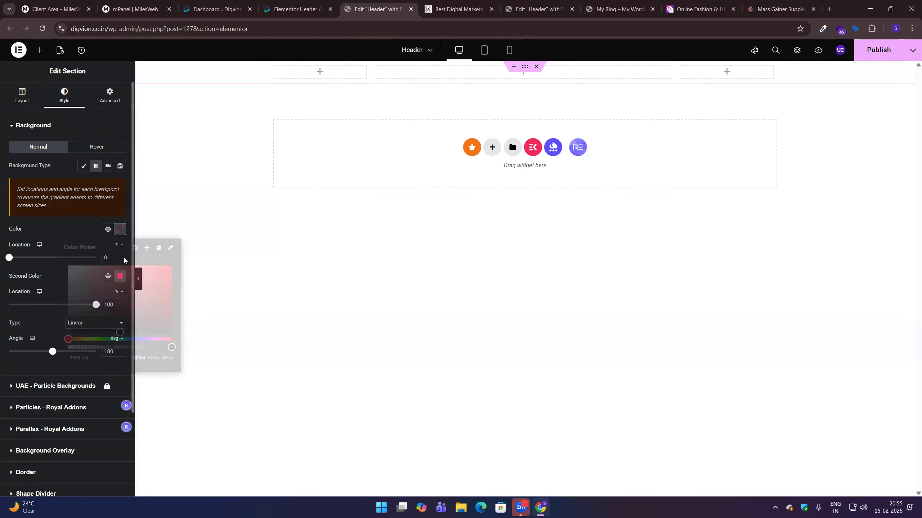
{"action": "left_click", "coordinate": [119, 331]}
{"action": "mouse_move", "coordinate": [105, 340]}
{"action": "left_mouse_down"}
{"action": "mouse_move", "coordinate": [138, 340]}
{"action": "mouse_move", "coordinate": [129, 340]}
{"action": "left_mouse_up"}
{"action": "mouse_move", "coordinate": [138, 304]}
{"action": "left_mouse_down"}
{"action": "mouse_move", "coordinate": [178, 298]}
{"action": "mouse_move", "coordinate": [170, 293]}
{"action": "left_mouse_up"}
Step: Set the gradient's second color to bright red #FF003F and its angle to 90 degrees
{"action": "left_click", "coordinate": [120, 280]}
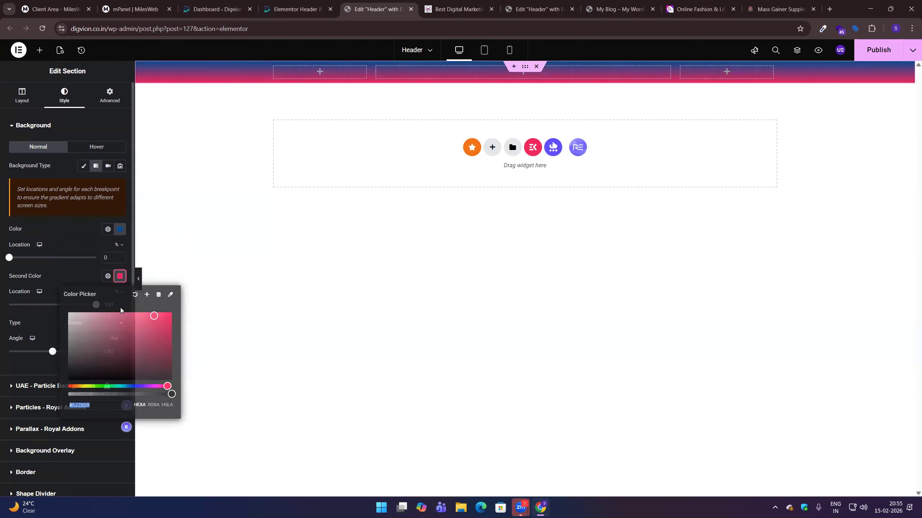
{"action": "left_click", "coordinate": [169, 329]}
{"action": "left_click_drag", "start_coordinate": [162, 322], "coordinate": [180, 311]}
{"action": "left_click", "coordinate": [93, 272]}
{"action": "double_click", "coordinate": [114, 354]}
{"action": "type", "text": "90"}
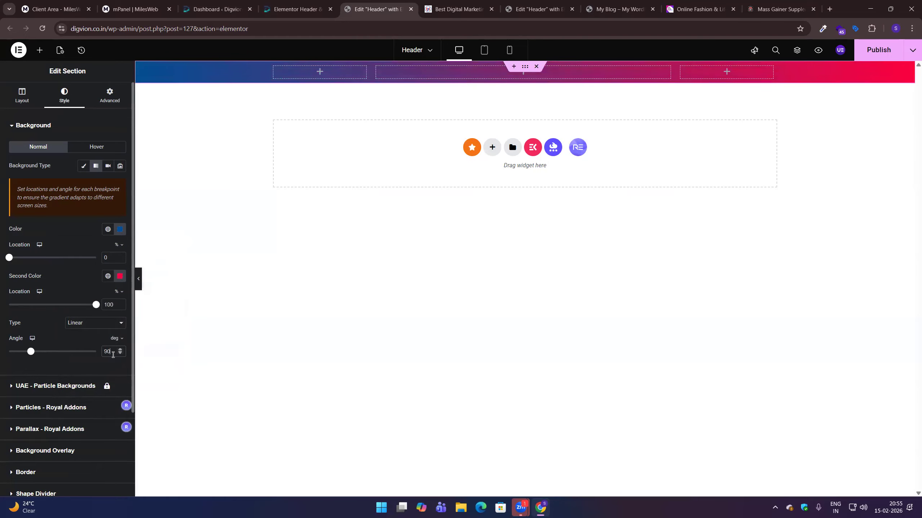
Step: Sample the red at the right end of the marketingfundas.com header and apply it, #CC3C3D, as the gradient's second color
{"action": "left_click", "coordinate": [452, 8]}
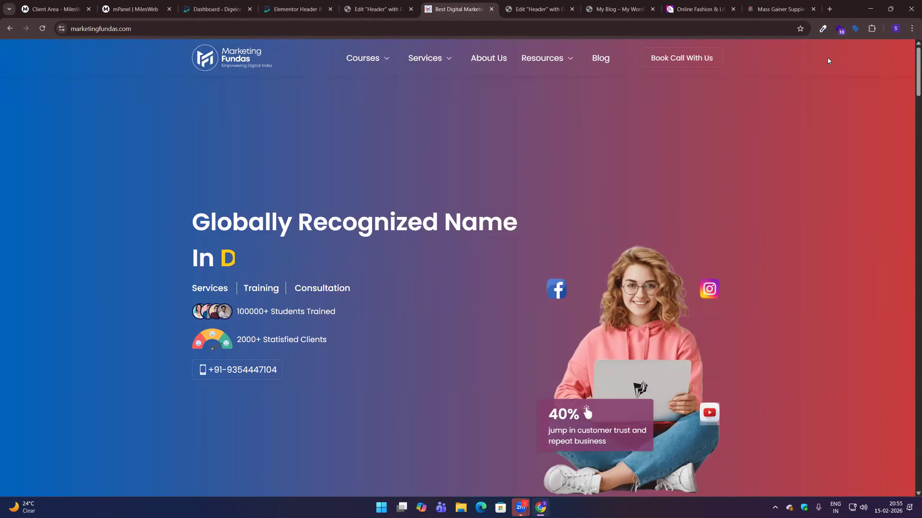
{"action": "left_click", "coordinate": [823, 29]}
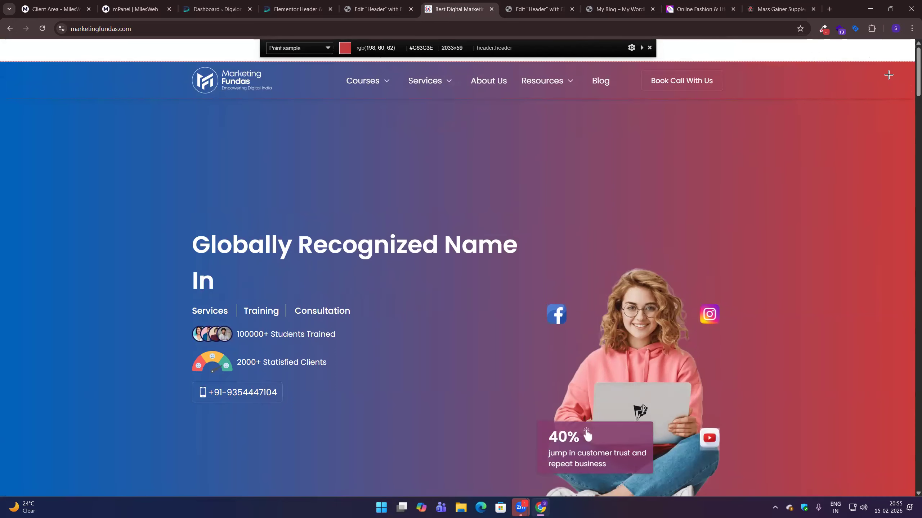
{"action": "left_click", "coordinate": [904, 68]}
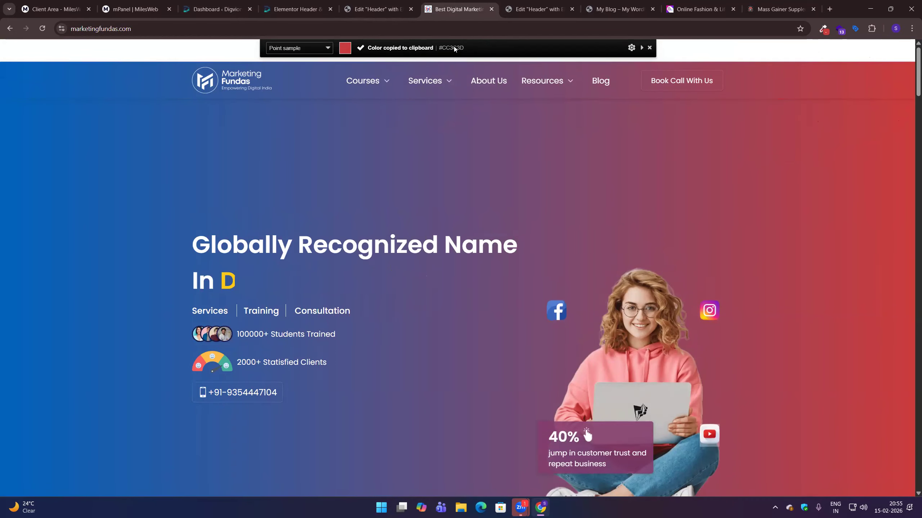
{"action": "left_click", "coordinate": [375, 9]}
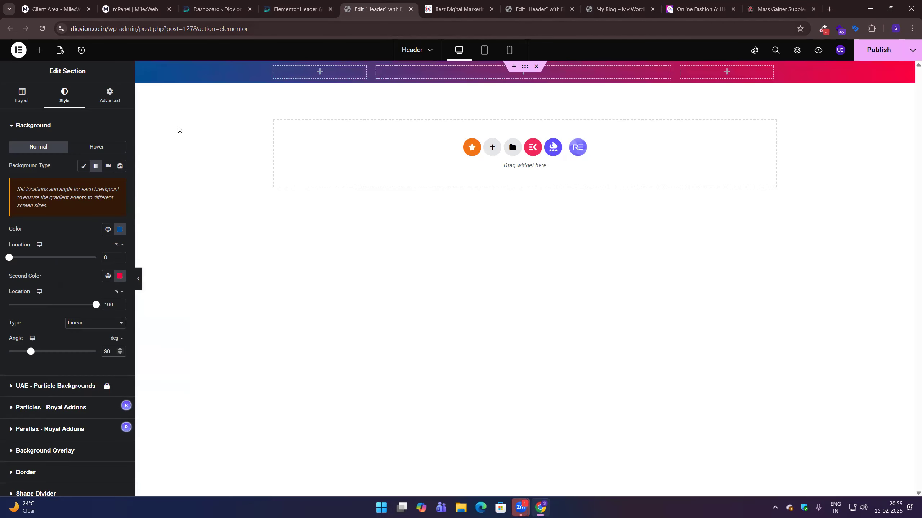
{"action": "left_click", "coordinate": [120, 276]}
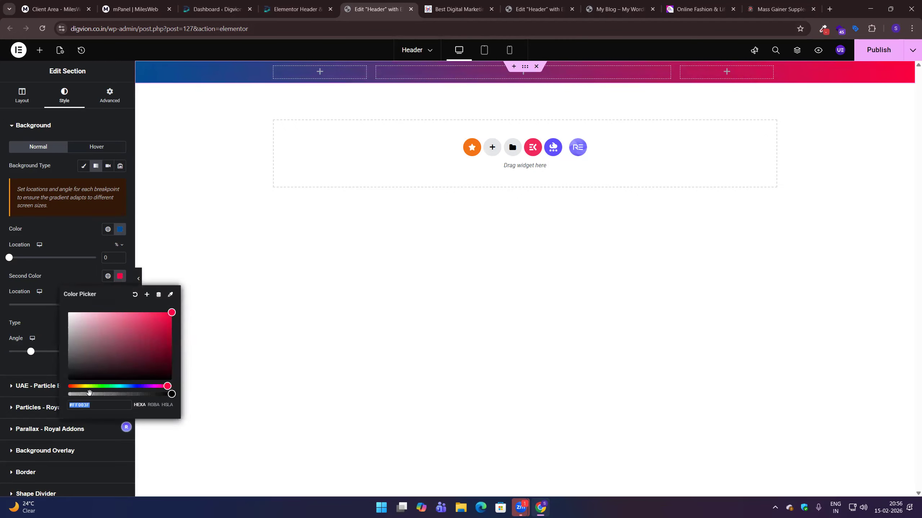
{"action": "key", "text": "ctrl+v"}
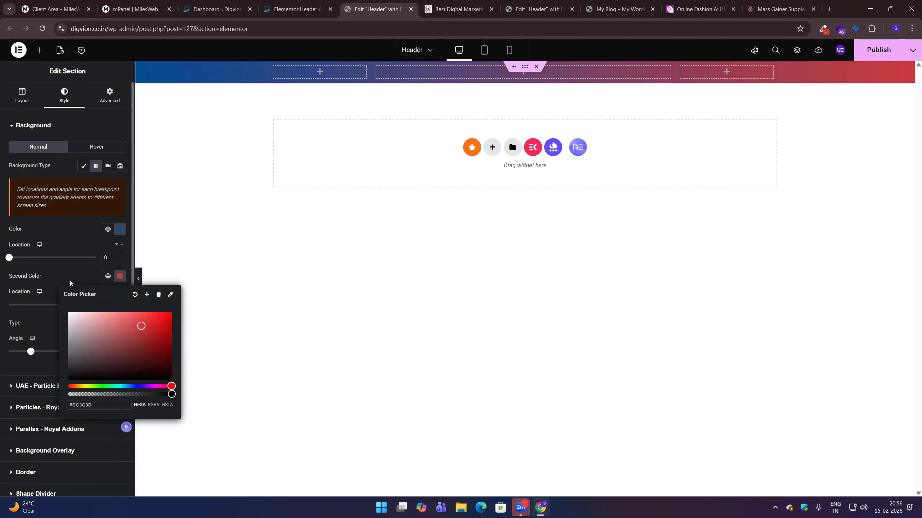
{"action": "left_click", "coordinate": [70, 284]}
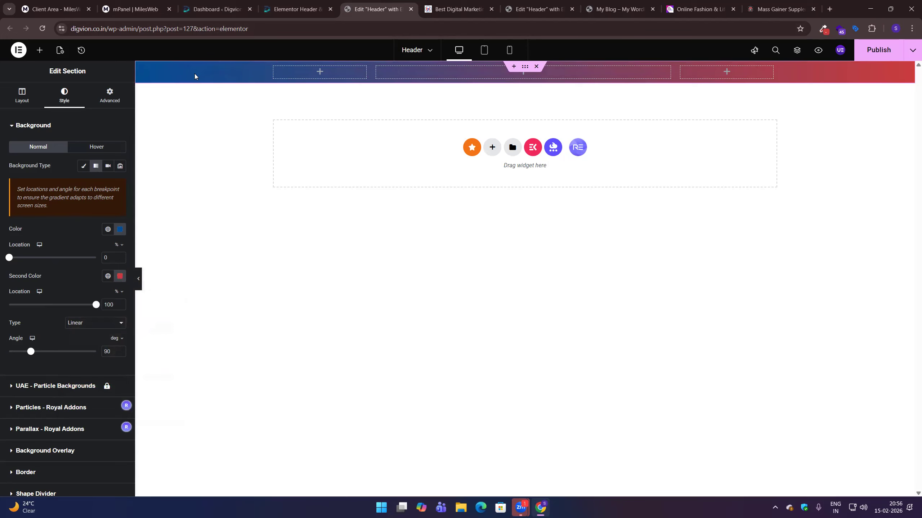
Step: Look through the open reference websites and compare the marketingfundas.com header with the new header section
{"action": "left_click", "coordinate": [780, 8]}
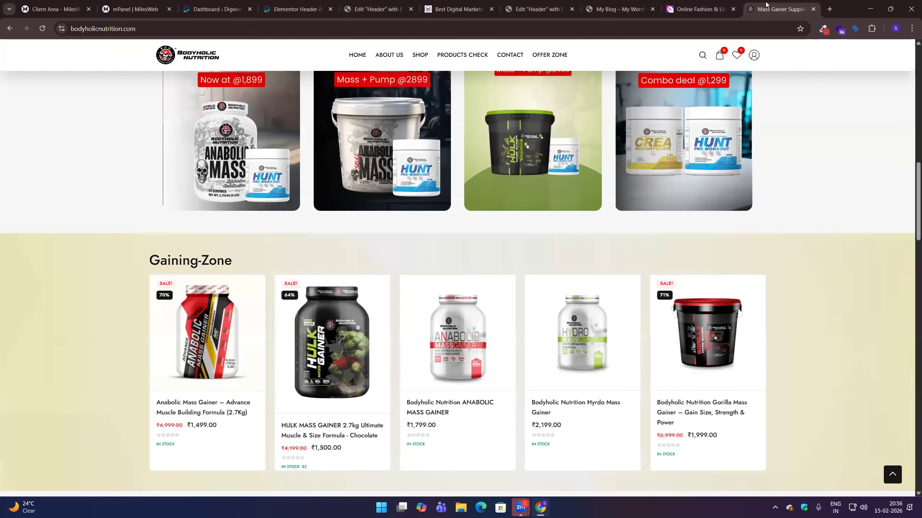
{"action": "left_click", "coordinate": [667, 5]}
{"action": "left_click", "coordinate": [538, 9]}
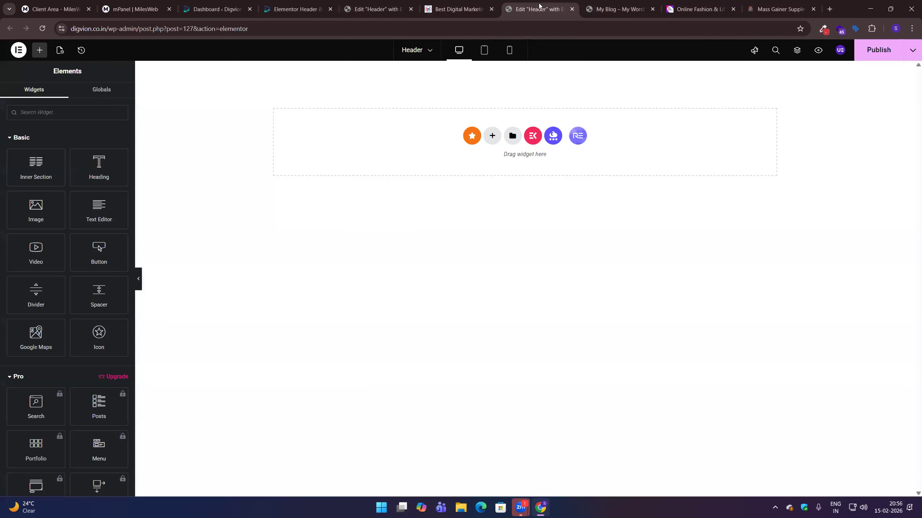
{"action": "left_click", "coordinate": [629, 3]}
{"action": "left_click", "coordinate": [685, 4]}
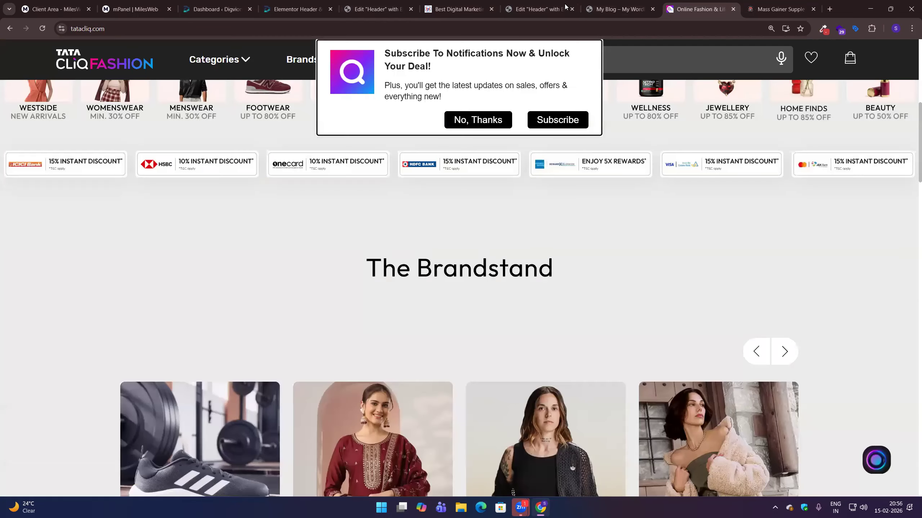
{"action": "left_click", "coordinate": [424, 7]}
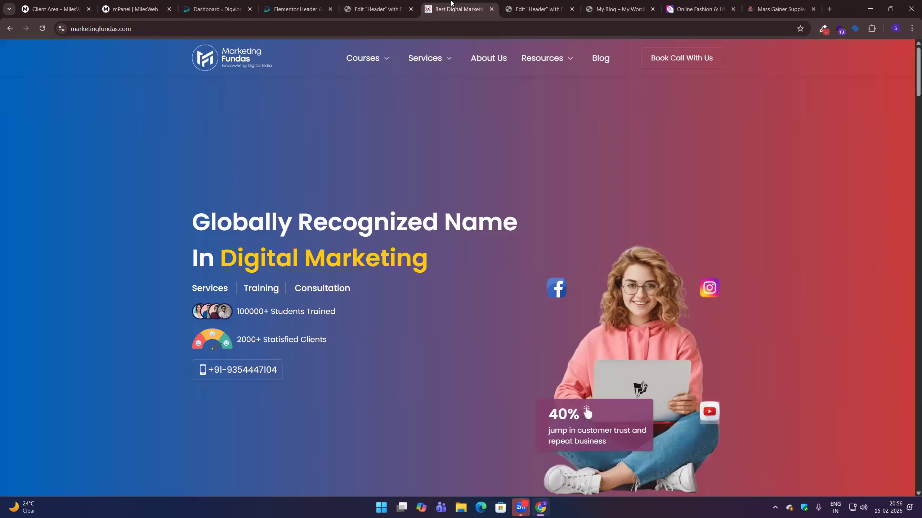
{"action": "left_click", "coordinate": [398, 8]}
{"action": "left_click", "coordinate": [428, 7]}
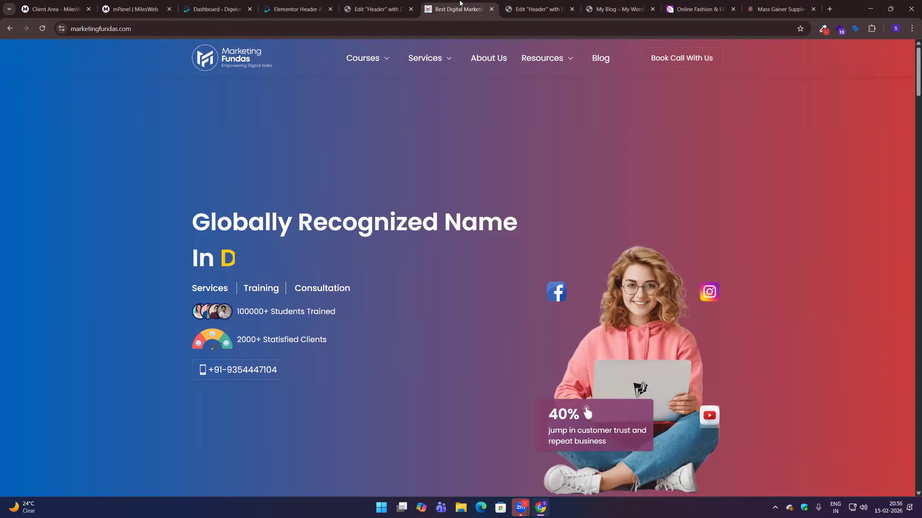
{"action": "left_click", "coordinate": [385, 3]}
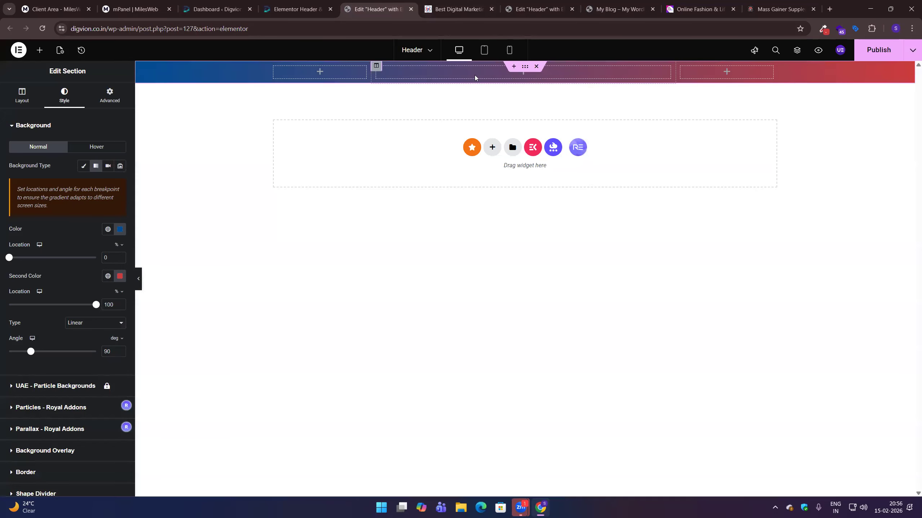
{"action": "left_click", "coordinate": [458, 8]}
{"action": "left_click", "coordinate": [377, 9]}
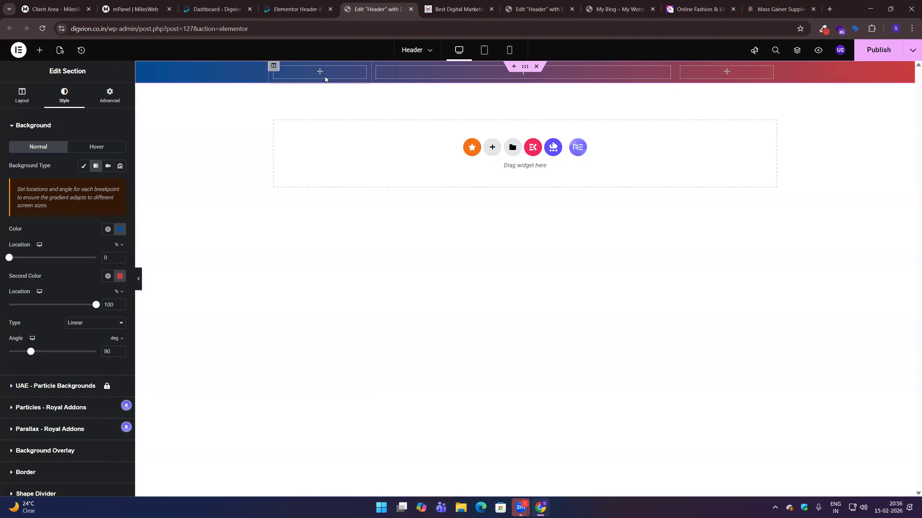
Step: Add an Image widget to the first column of the header section
{"action": "left_click", "coordinate": [321, 73]}
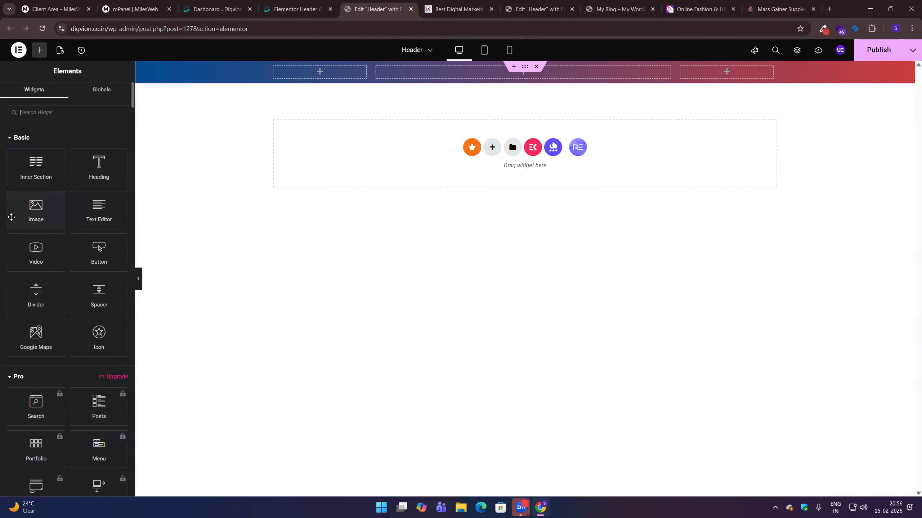
{"action": "left_click_drag", "start_coordinate": [22, 218], "coordinate": [318, 75]}
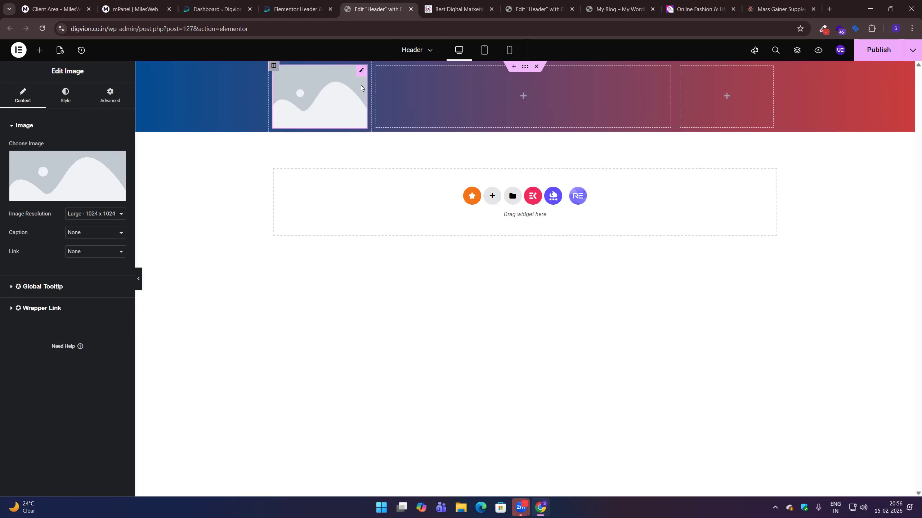
{"action": "left_click", "coordinate": [409, 98]}
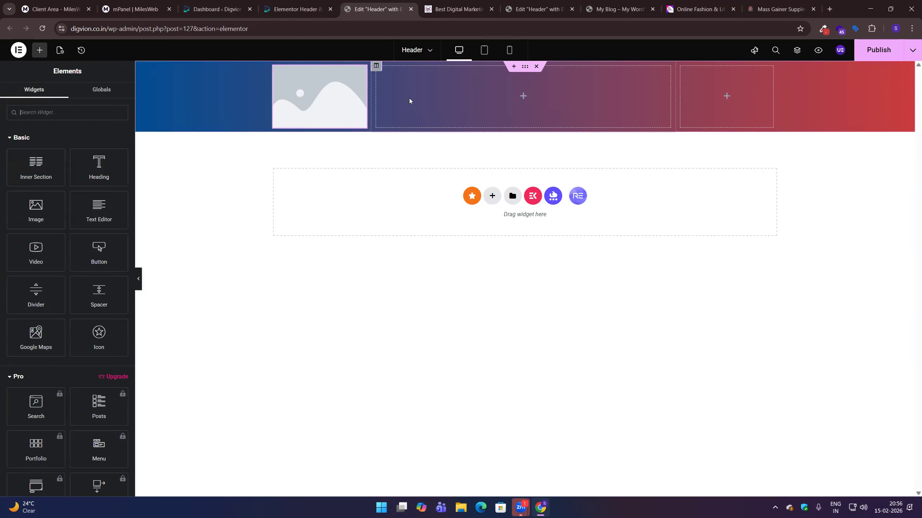
Step: View the settings of the header section, its first column and the image widget in turn
{"action": "left_click", "coordinate": [527, 71]}
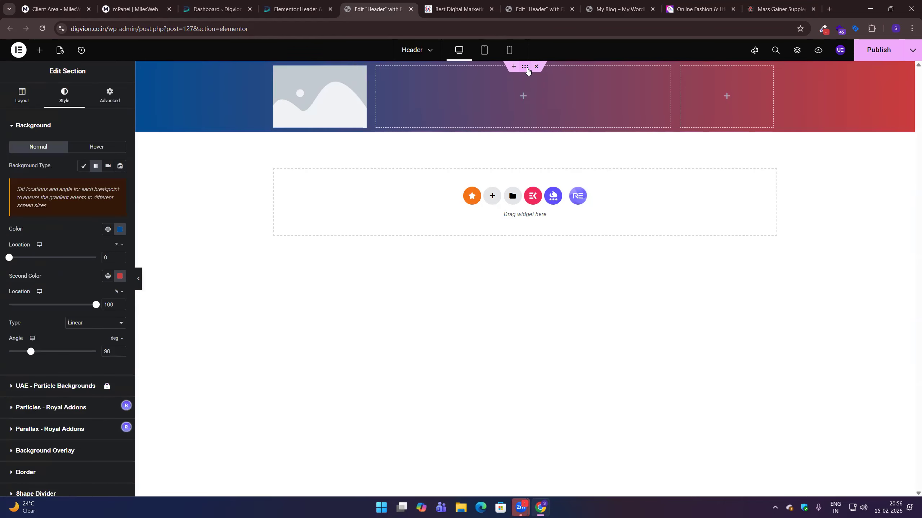
{"action": "left_click", "coordinate": [273, 67]}
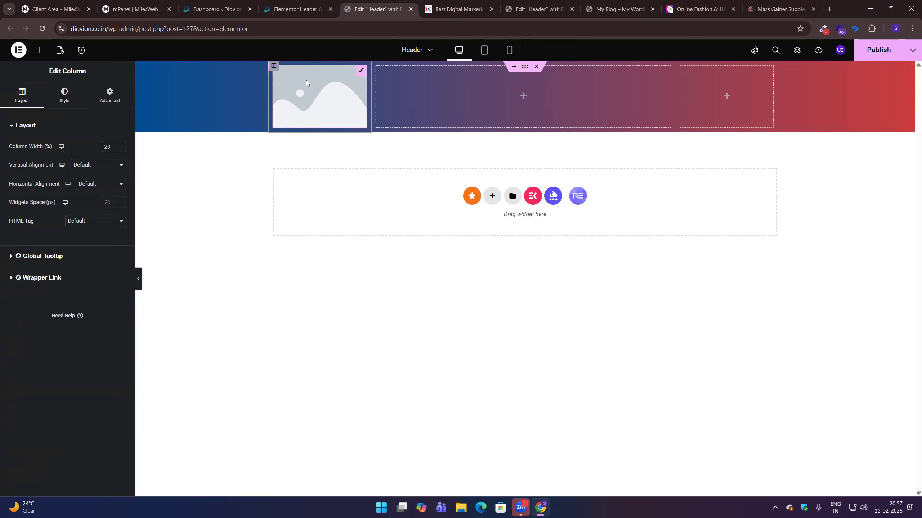
{"action": "left_click", "coordinate": [348, 90]}
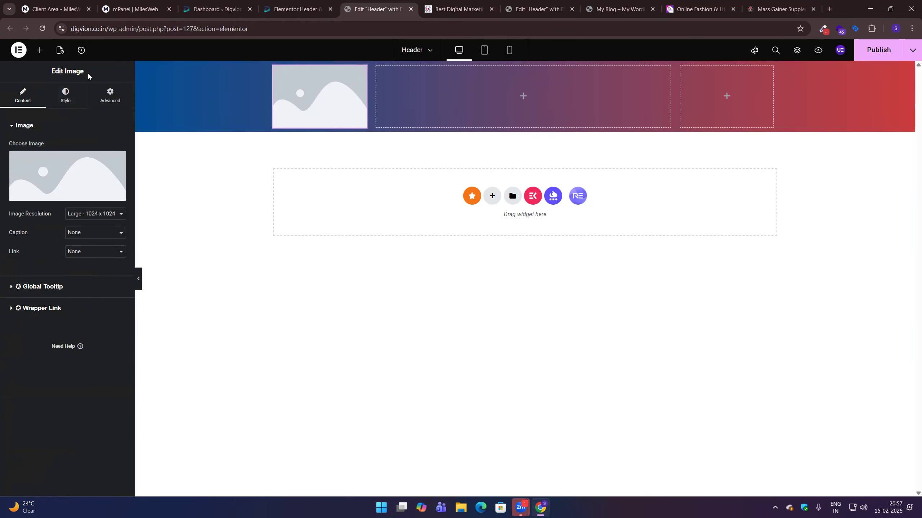
{"action": "left_click_drag", "start_coordinate": [60, 72], "coordinate": [55, 72]}
{"action": "double_click", "coordinate": [73, 74]}
{"action": "mouse_move", "coordinate": [22, 172]}
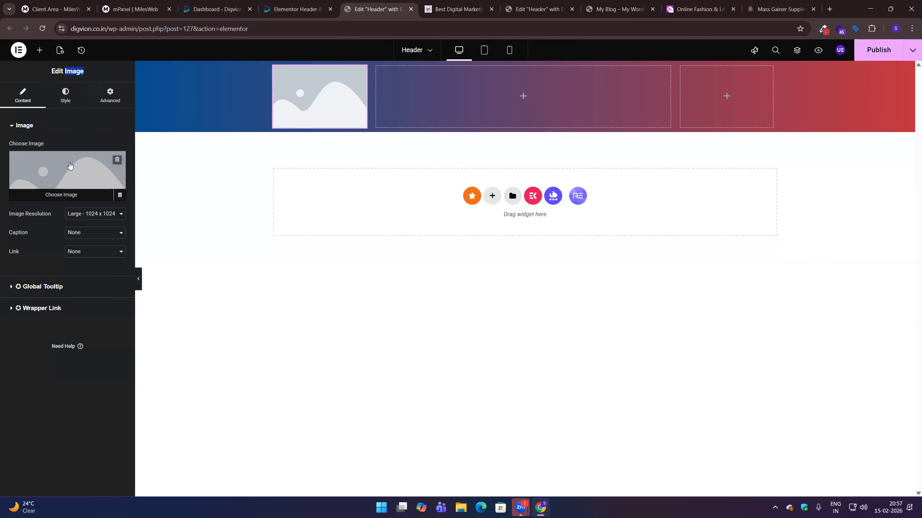
{"action": "left_click", "coordinate": [70, 165]}
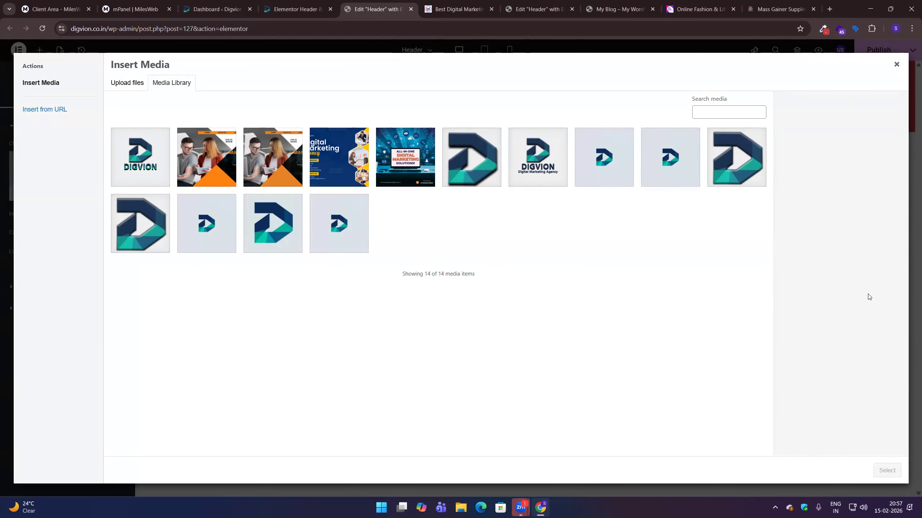
{"action": "left_click", "coordinate": [896, 64]}
Step: Switch to the marketingfundas.com page and copy the image address of its header logo
{"action": "left_click", "coordinate": [456, 9]}
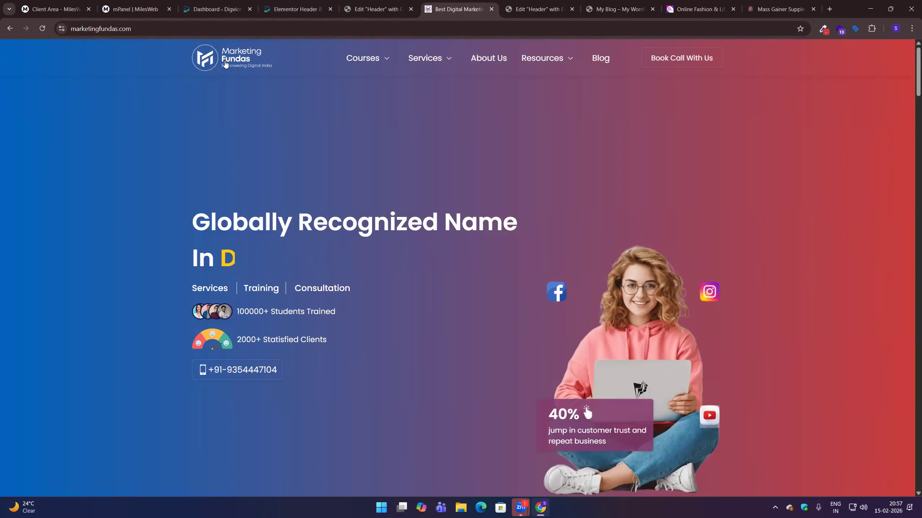
{"action": "right_click", "coordinate": [224, 61]}
{"action": "left_click", "coordinate": [278, 235]}
{"action": "left_click", "coordinate": [390, 3]}
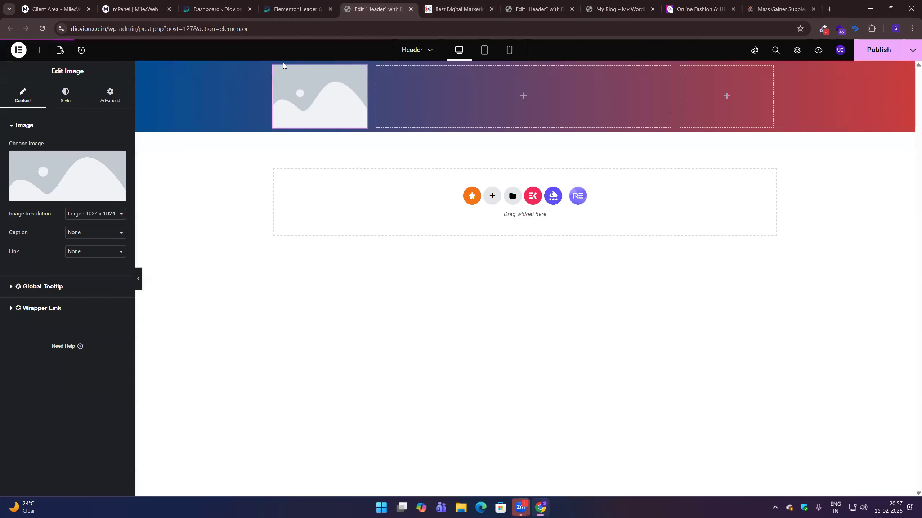
{"action": "left_click", "coordinate": [57, 175]}
{"action": "left_click", "coordinate": [47, 109]}
{"action": "left_click", "coordinate": [176, 96]}
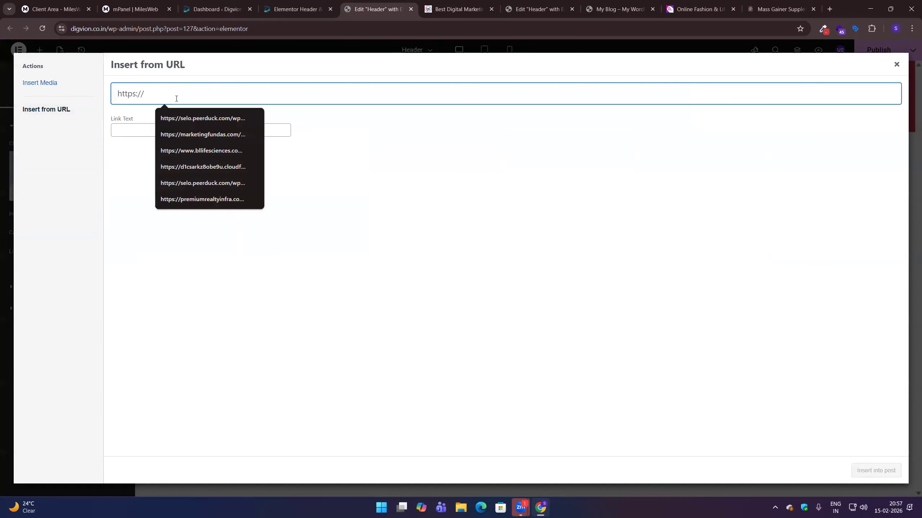
{"action": "key", "text": "ctrl+v"}
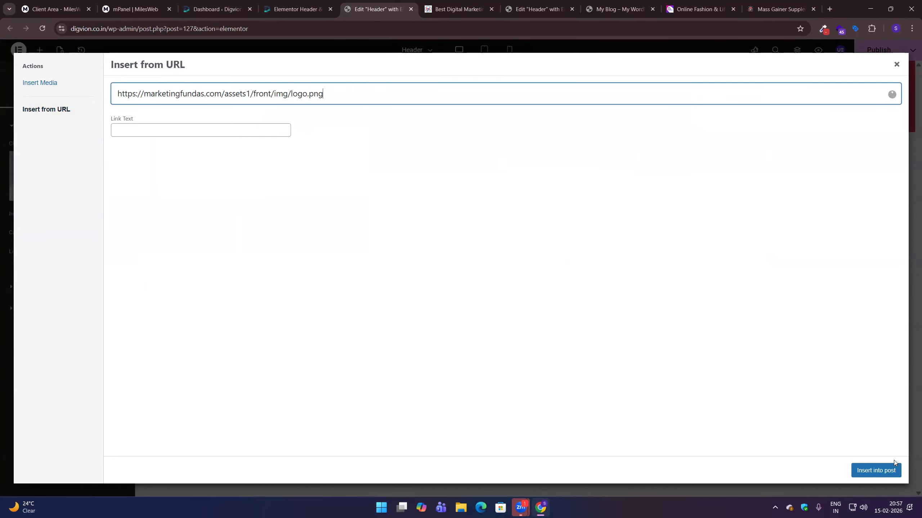
{"action": "left_click", "coordinate": [882, 469]}
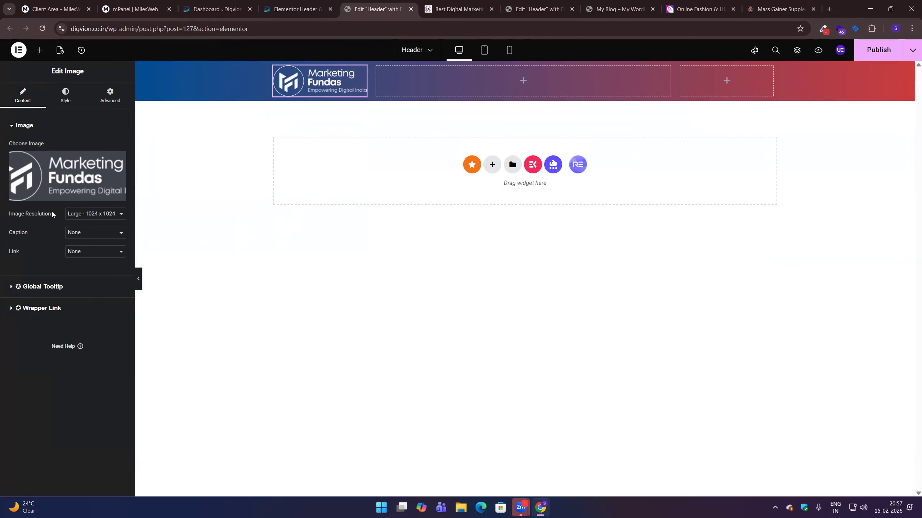
{"action": "left_click", "coordinate": [89, 215]}
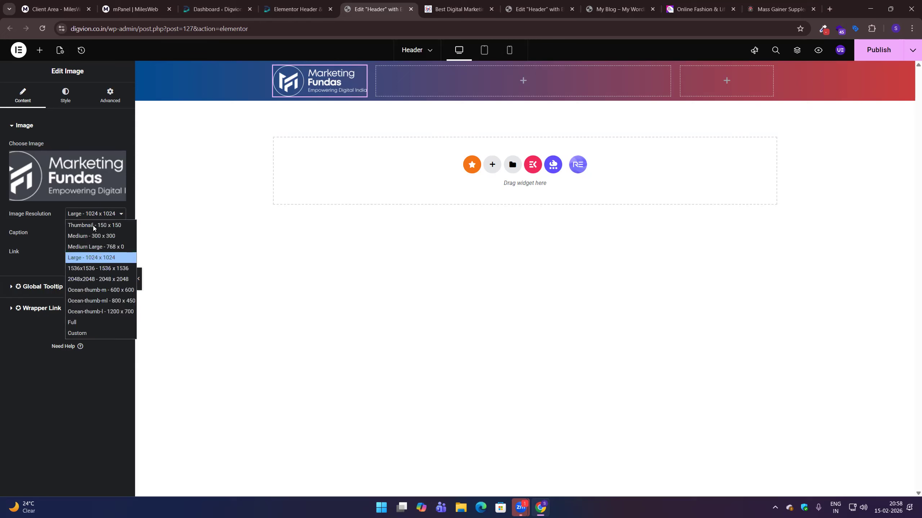
{"action": "left_click", "coordinate": [79, 321]}
Step: Try the custom caption 12345678 on the logo image, clear it and set the caption back to None
{"action": "left_click", "coordinate": [87, 234]}
{"action": "left_click", "coordinate": [85, 266]}
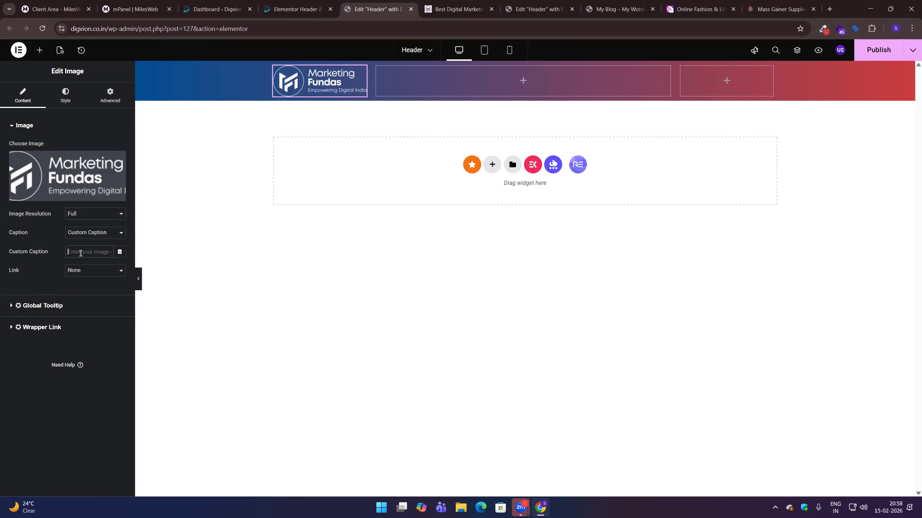
{"action": "left_click", "coordinate": [81, 252]}
{"action": "type", "text": "12"}
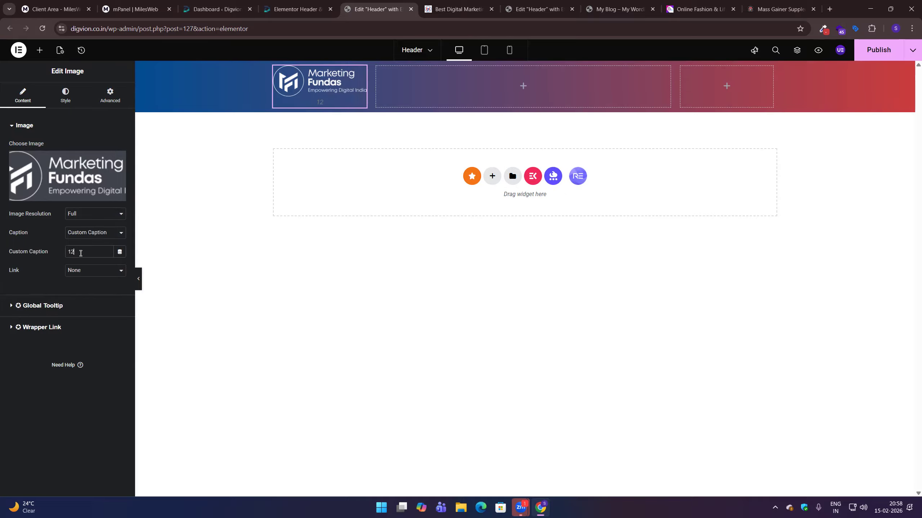
{"action": "type", "text": "345678"}
{"action": "double_click", "coordinate": [80, 252]}
{"action": "key", "text": "BackSpace"}
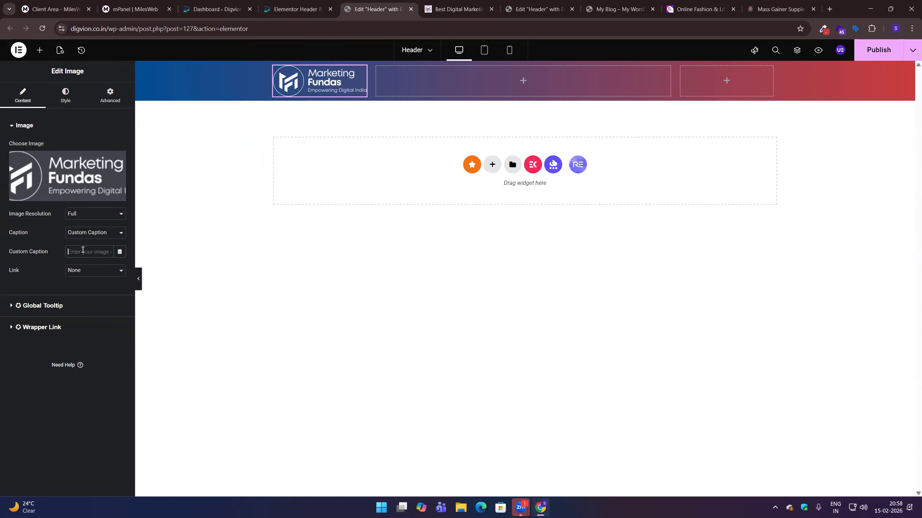
{"action": "left_click", "coordinate": [97, 232]}
{"action": "left_click", "coordinate": [89, 252]}
{"action": "left_click", "coordinate": [89, 251]}
{"action": "left_click", "coordinate": [86, 285]}
{"action": "left_click", "coordinate": [63, 270]}
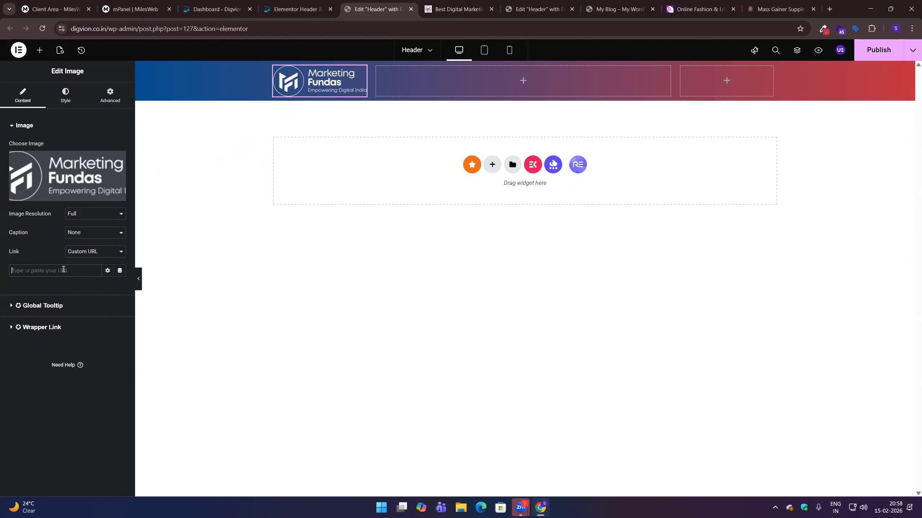
{"action": "left_click", "coordinate": [113, 29]}
{"action": "right_click", "coordinate": [116, 31]}
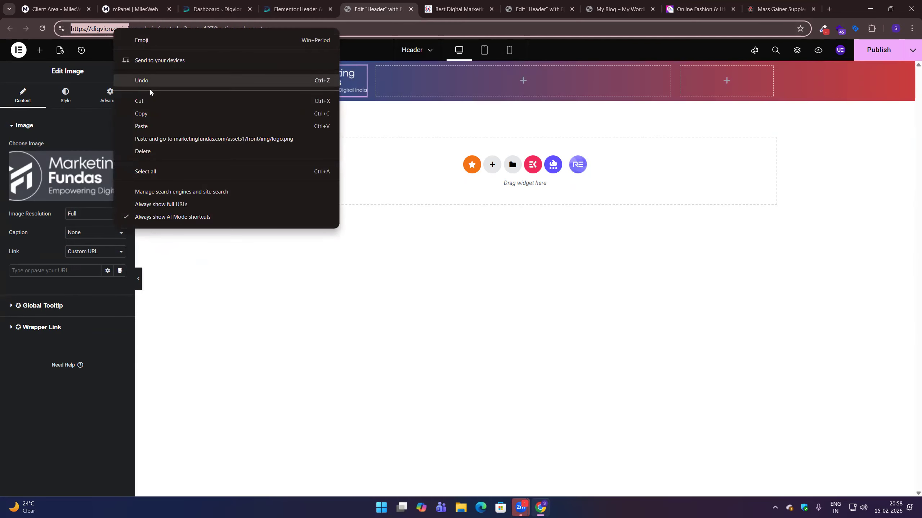
{"action": "left_click", "coordinate": [152, 114]}
{"action": "left_click", "coordinate": [49, 269]}
{"action": "right_click", "coordinate": [50, 270]}
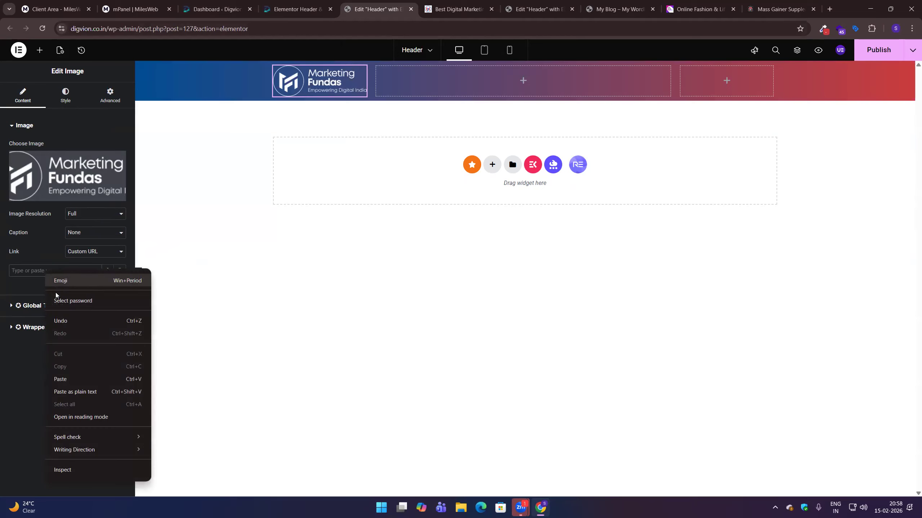
{"action": "left_click", "coordinate": [73, 379]}
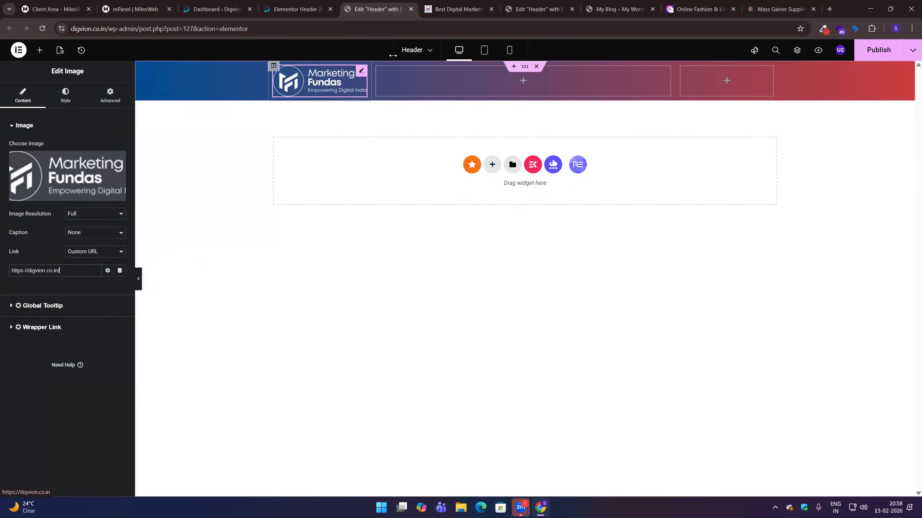
Step: Follow the header logo's link on marketingfundas.com to examine where it leads, and return to the header editor
{"action": "key", "text": "ctrl+Tab"}
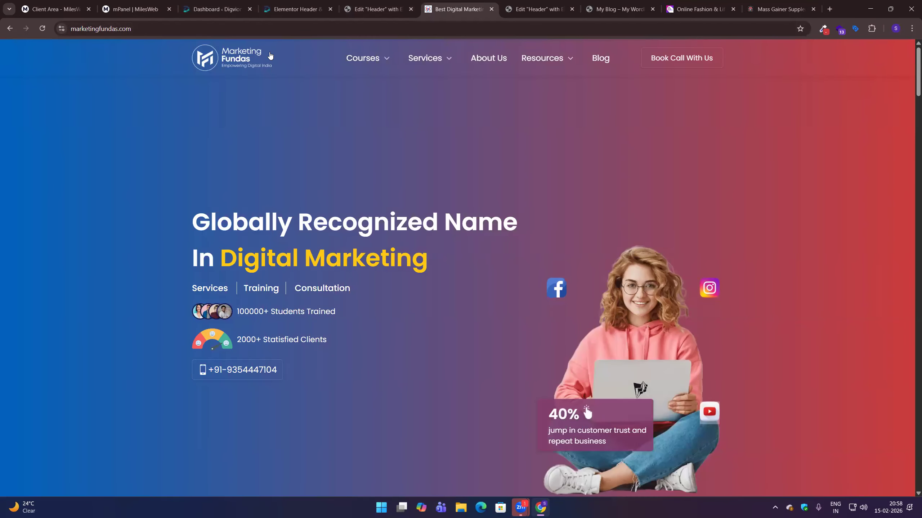
{"action": "left_click", "coordinate": [234, 57]}
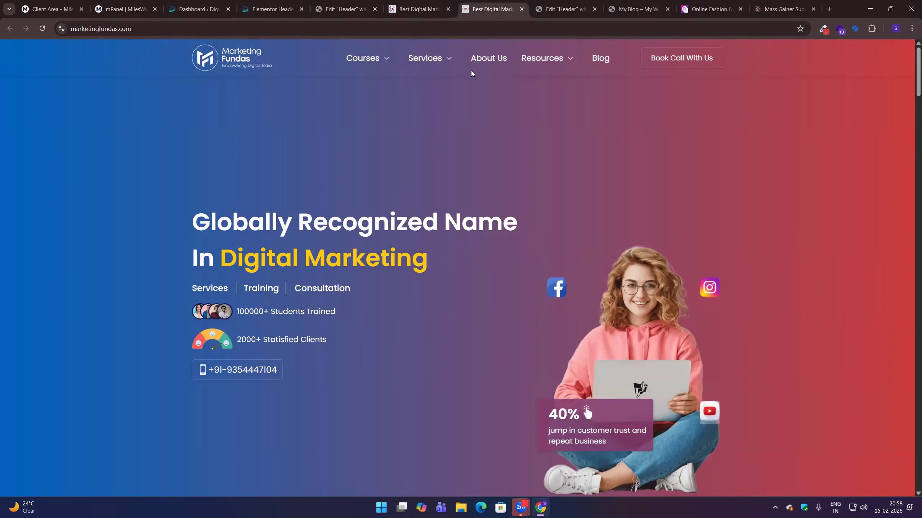
{"action": "left_click", "coordinate": [344, 9]}
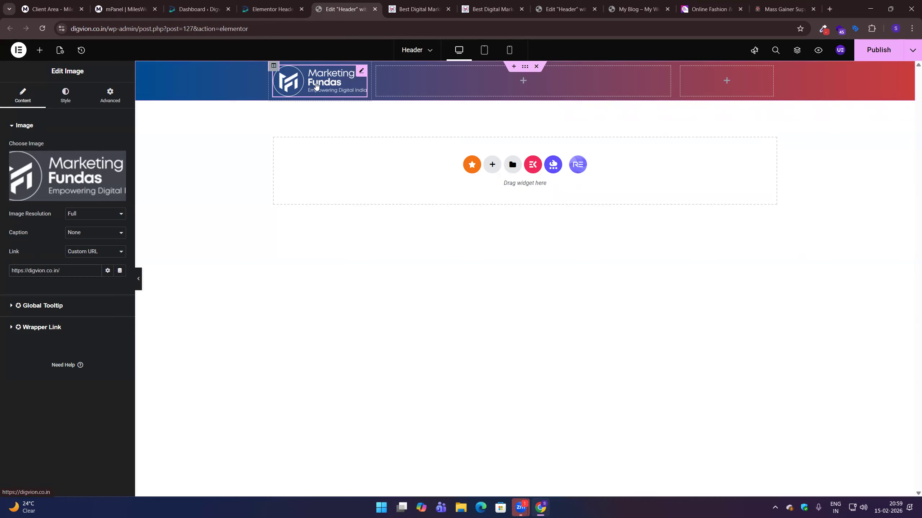
Step: Set the logo image's alignment to the end side in its style settings
{"action": "left_click", "coordinate": [64, 95]}
{"action": "left_click", "coordinate": [51, 131]}
{"action": "left_click", "coordinate": [49, 129]}
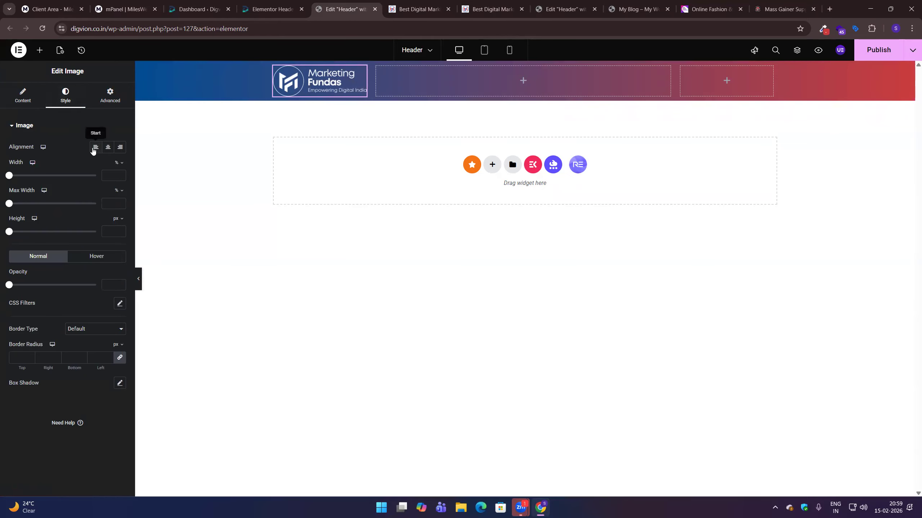
{"action": "left_click", "coordinate": [121, 150]}
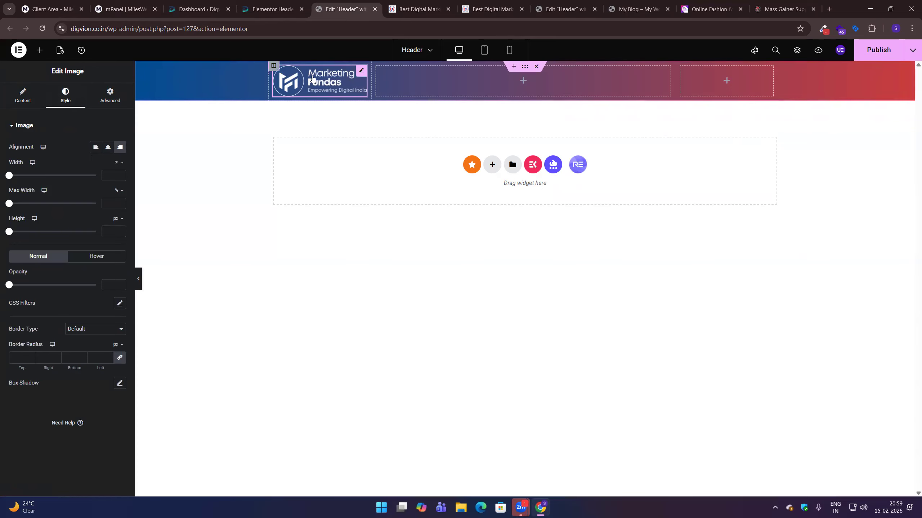
Step: Move the logo into the middle column, try the center, start and end alignments, and return it to the first column
{"action": "left_click_drag", "start_coordinate": [322, 75], "coordinate": [472, 77]}
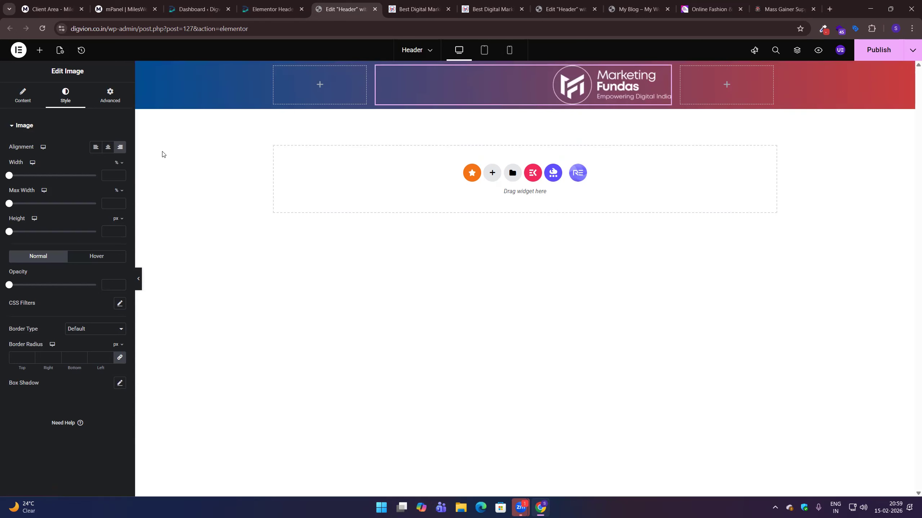
{"action": "left_click", "coordinate": [108, 147]}
{"action": "left_click", "coordinate": [96, 147]}
{"action": "left_click", "coordinate": [117, 149]}
{"action": "left_click_drag", "start_coordinate": [596, 87], "coordinate": [312, 77]}
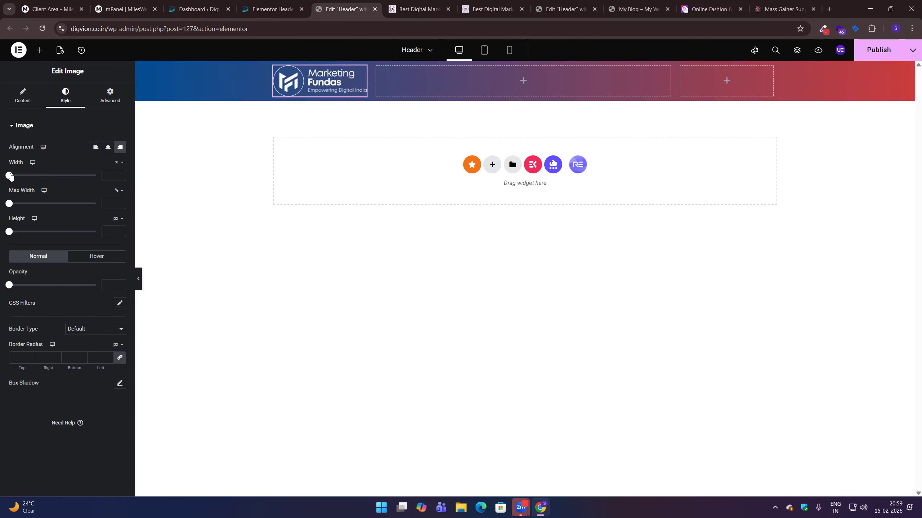
Step: Set the logo image's width and max width to 100%, its height to 161 px and its opacity to 0.4
{"action": "left_click_drag", "start_coordinate": [9, 176], "coordinate": [123, 180]}
{"action": "left_click_drag", "start_coordinate": [11, 202], "coordinate": [100, 213]}
{"action": "left_click_drag", "start_coordinate": [10, 231], "coordinate": [36, 232]}
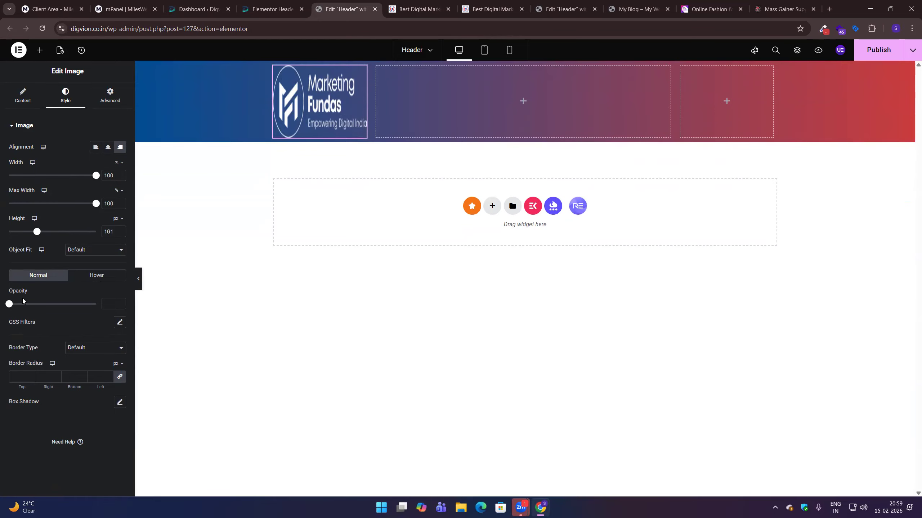
{"action": "left_click_drag", "start_coordinate": [9, 303], "coordinate": [40, 308]}
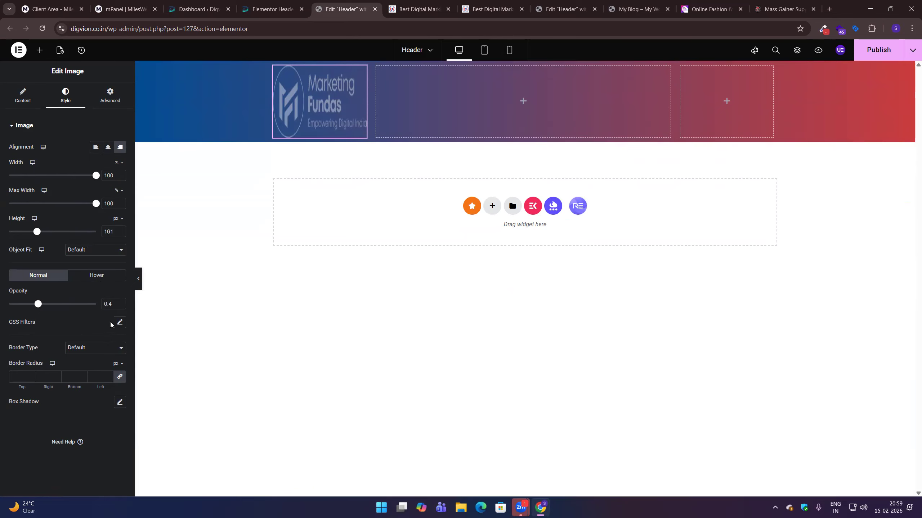
Step: Apply CSS filters to the logo with blur 5.3, brightness 165, contrast 157 and increased saturation
{"action": "left_click", "coordinate": [120, 323]}
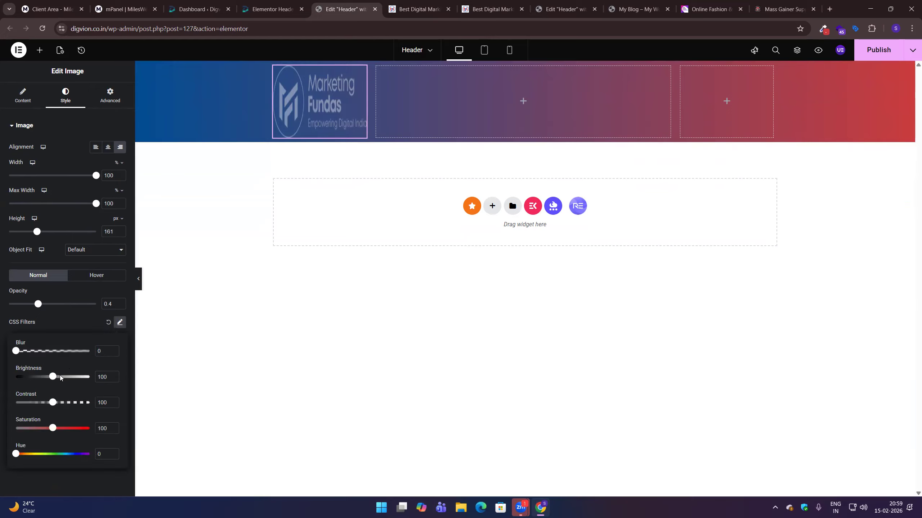
{"action": "left_click_drag", "start_coordinate": [60, 376], "coordinate": [80, 378]}
{"action": "left_click", "coordinate": [54, 351]}
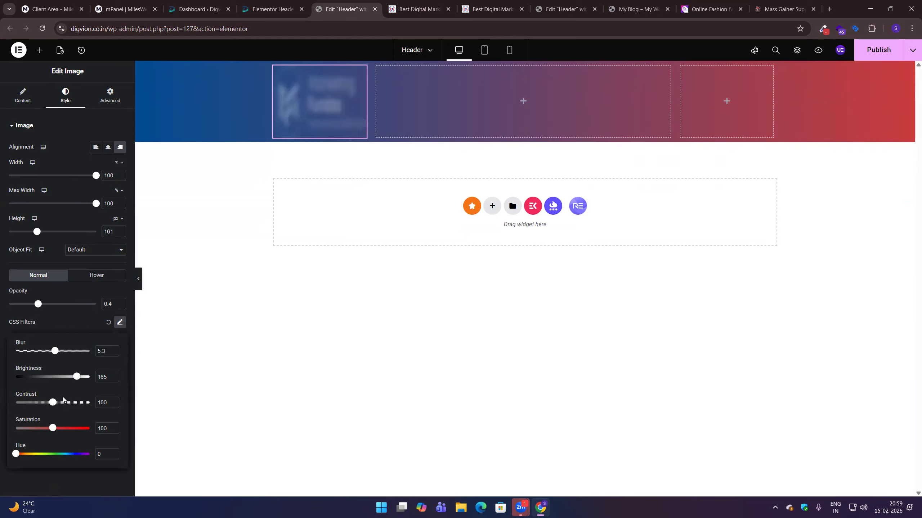
{"action": "left_click_drag", "start_coordinate": [52, 403], "coordinate": [20, 404]}
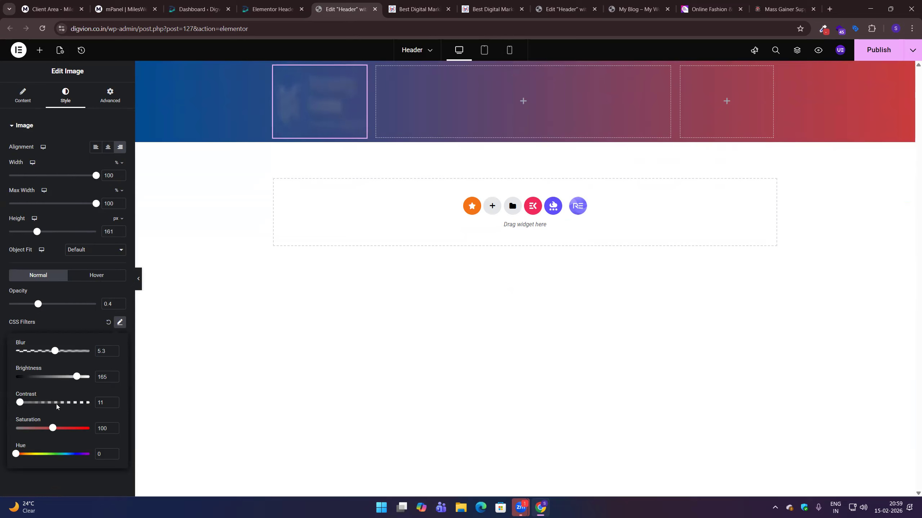
{"action": "left_click", "coordinate": [74, 403]}
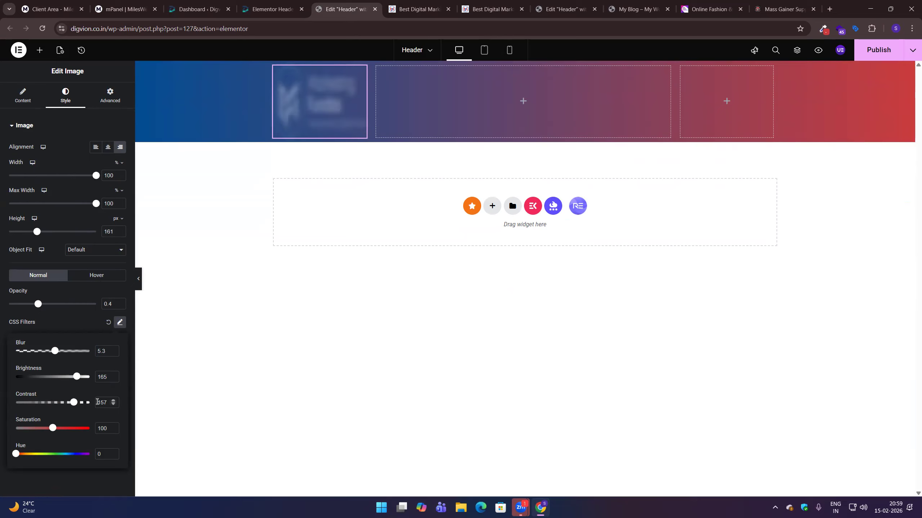
{"action": "left_click", "coordinate": [66, 430]}
{"action": "left_click", "coordinate": [85, 322]}
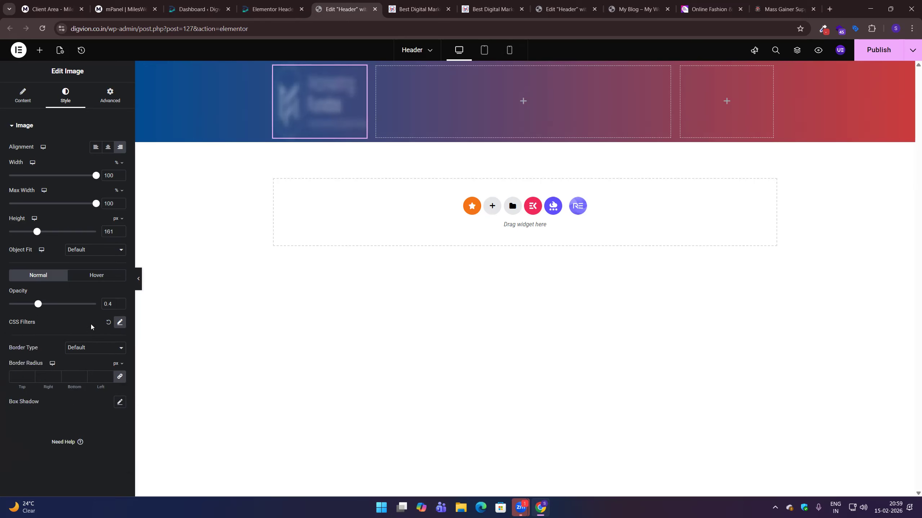
Step: Give the logo image a solid border 12 px wide on all sides in red #E62222
{"action": "left_click", "coordinate": [88, 355]}
{"action": "left_click", "coordinate": [84, 376]}
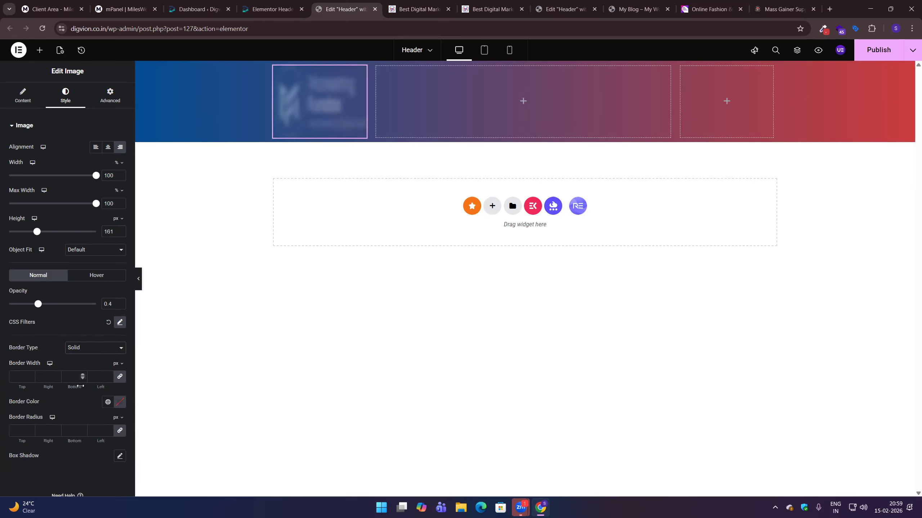
{"action": "left_click", "coordinate": [30, 375]}
{"action": "left_click", "coordinate": [30, 375]}
{"action": "left_click", "coordinate": [30, 376]}
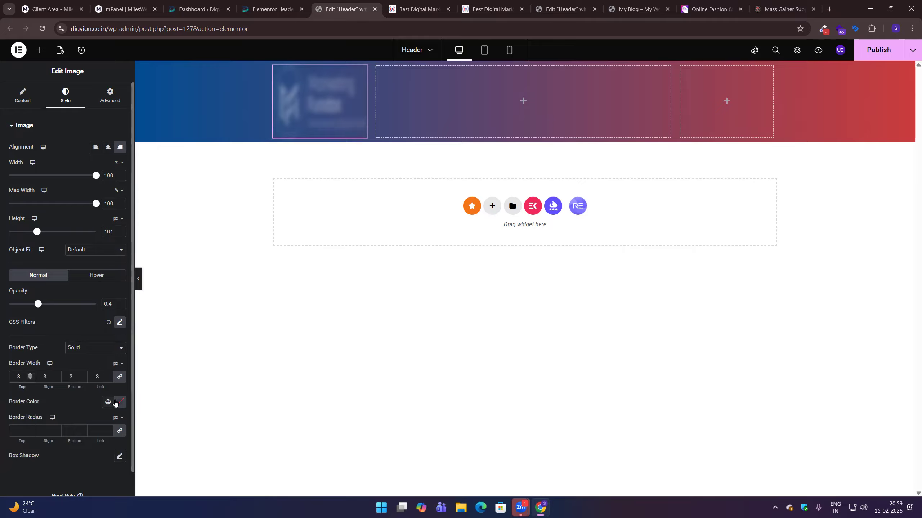
{"action": "left_click", "coordinate": [116, 401]}
{"action": "key", "text": "ctrl+v"}
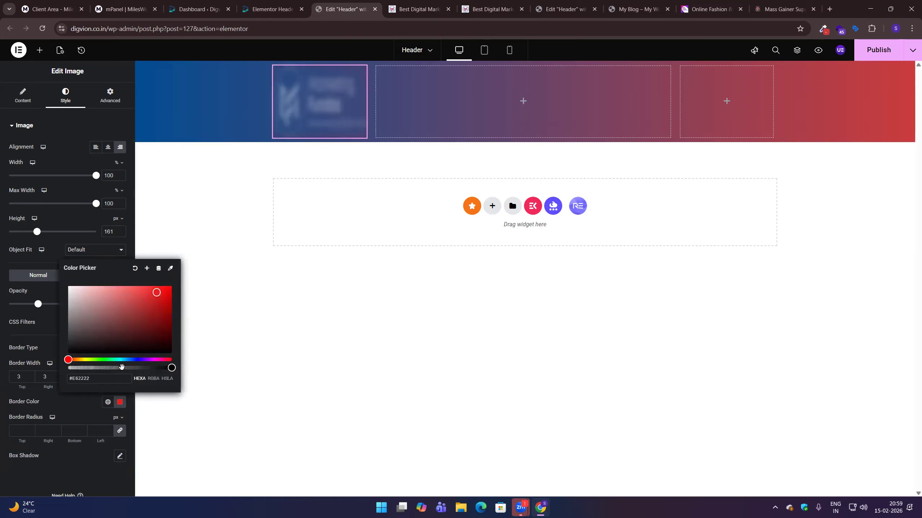
{"action": "left_click", "coordinate": [91, 408]}
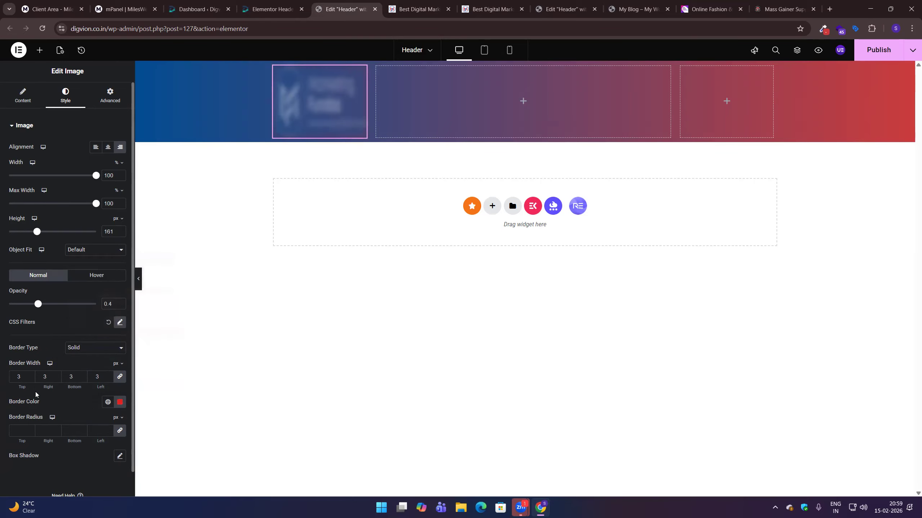
{"action": "left_click", "coordinate": [33, 374]}
{"action": "left_click", "coordinate": [33, 374]}
{"action": "left_click", "coordinate": [33, 374]}
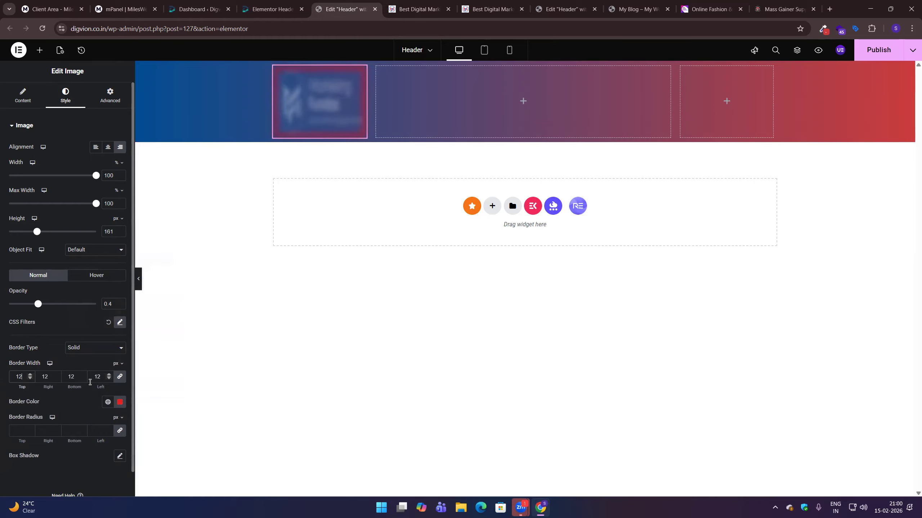
Step: Delete the styled logo image and place a new Image widget in the header's first column
{"action": "right_click", "coordinate": [334, 117]}
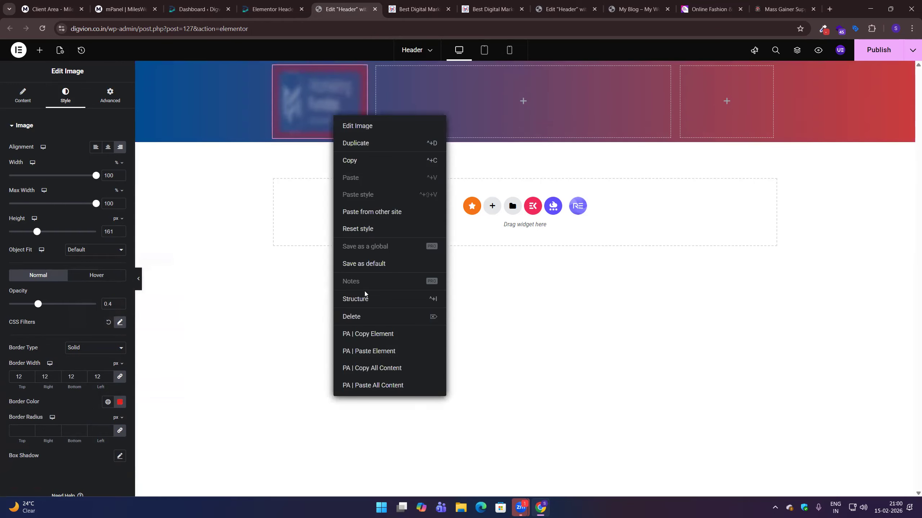
{"action": "left_click", "coordinate": [356, 316]}
{"action": "left_click_drag", "start_coordinate": [36, 210], "coordinate": [334, 66]}
{"action": "left_click", "coordinate": [65, 174]}
{"action": "left_click", "coordinate": [46, 109]}
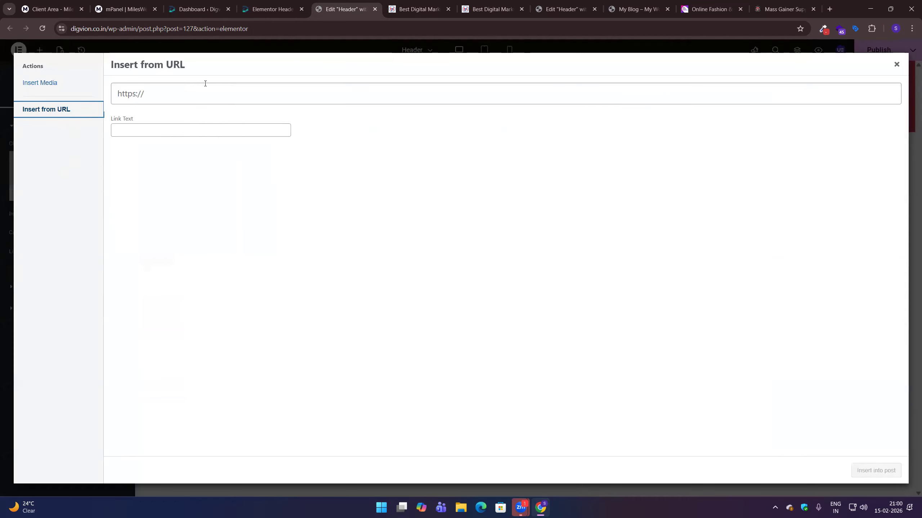
{"action": "left_click", "coordinate": [206, 86]}
{"action": "type", "text": "https://digvion.co.in/"}
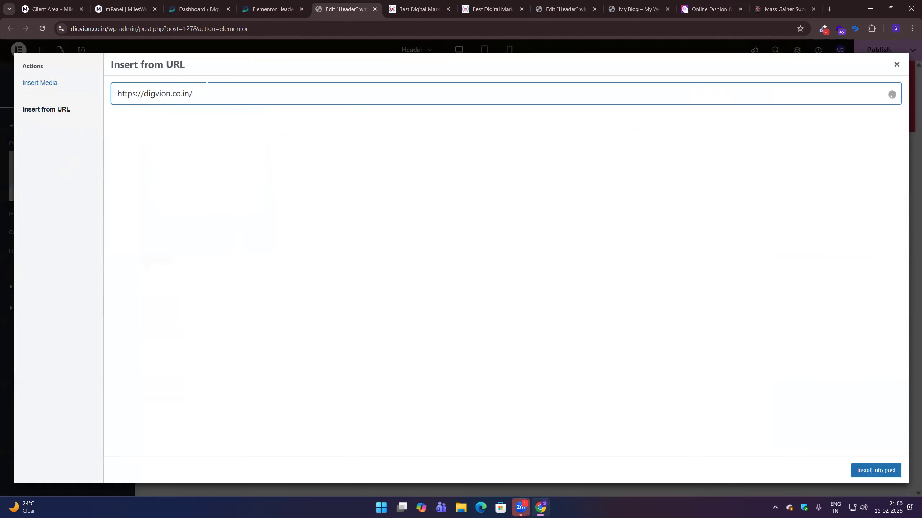
{"action": "left_click", "coordinate": [419, 9]}
{"action": "right_click", "coordinate": [236, 63]}
{"action": "left_click", "coordinate": [276, 237]}
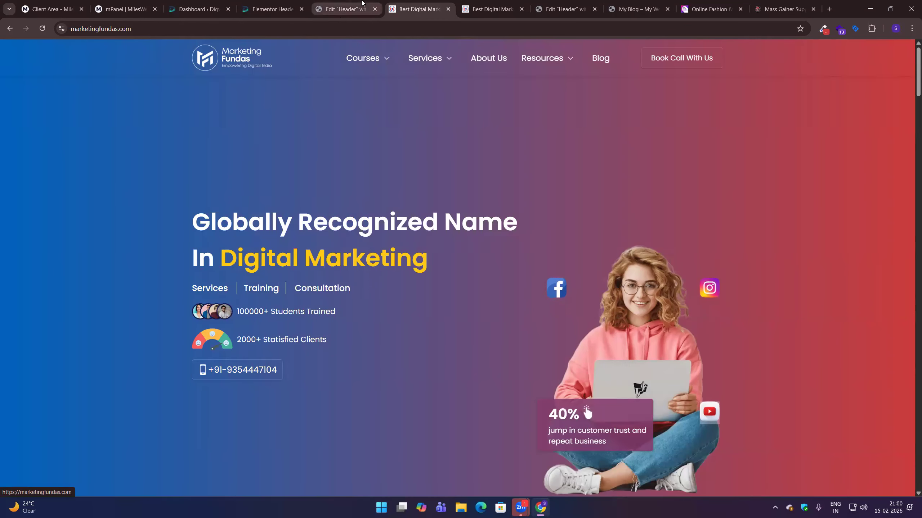
{"action": "left_click", "coordinate": [344, 9]}
{"action": "triple_click", "coordinate": [148, 95]}
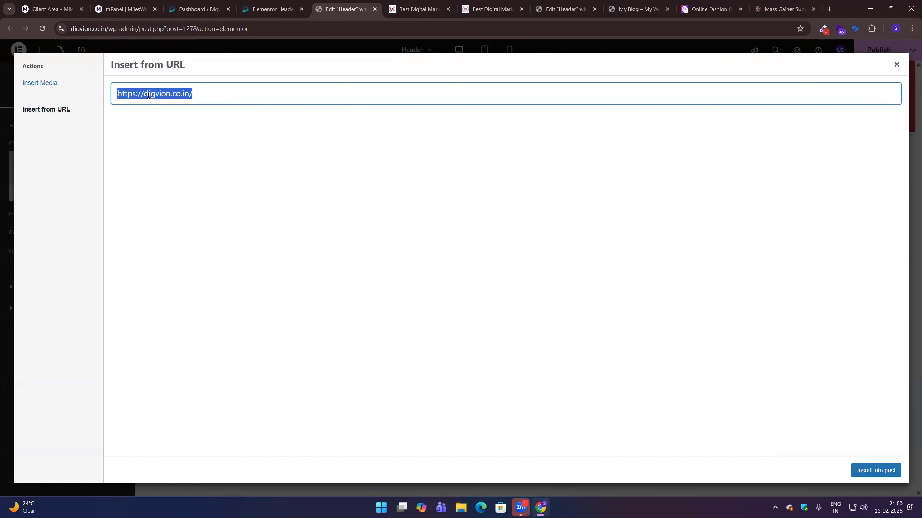
{"action": "type", "text": "https://marketingfundas.com/assets1/front/img/logo.png"}
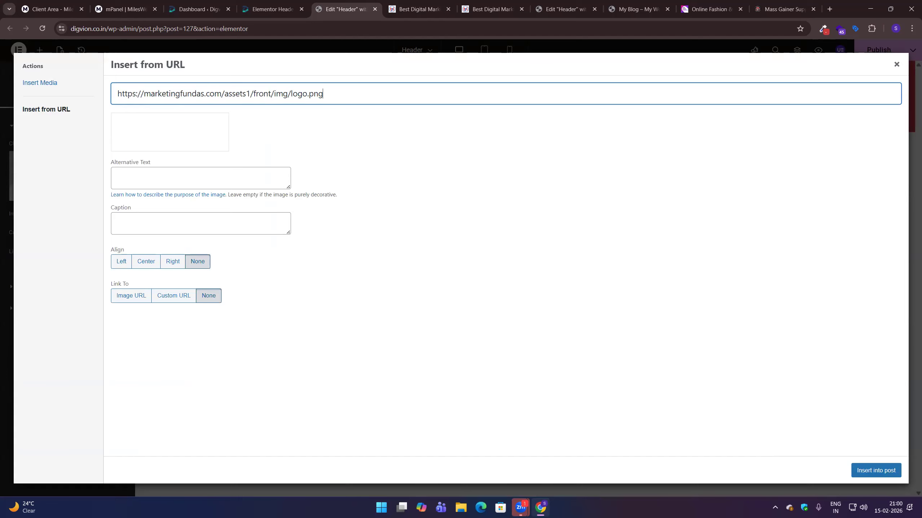
{"action": "left_click", "coordinate": [875, 477]}
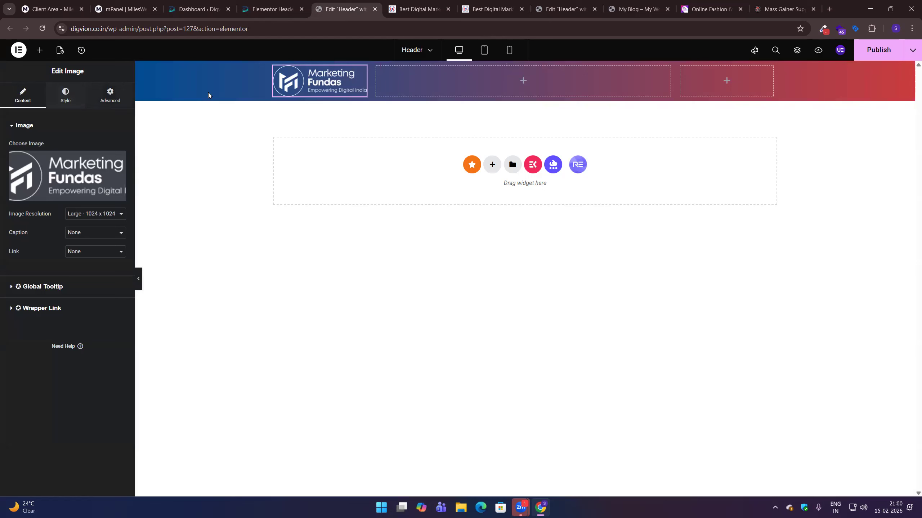
Step: Check the reference site's navigation, search the widgets for "menu" and place the Nav Menu widget in the header's middle column
{"action": "left_click", "coordinate": [521, 82]}
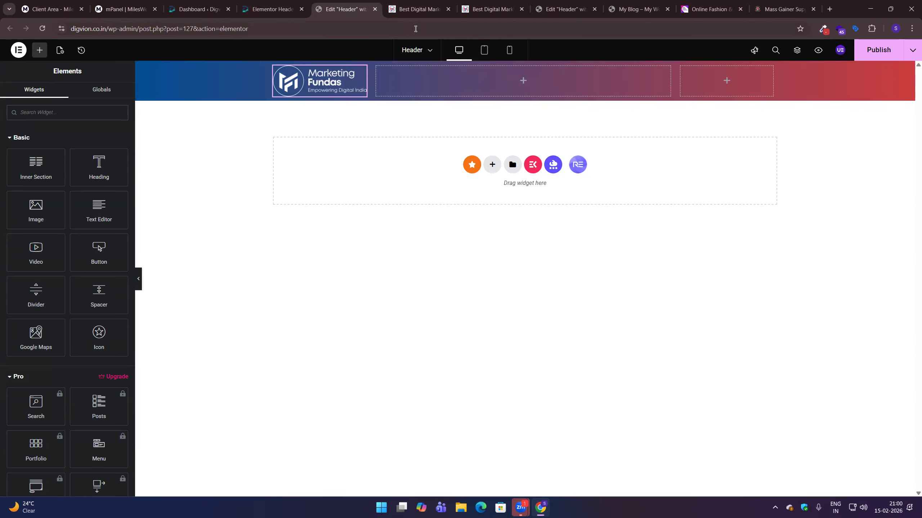
{"action": "left_click", "coordinate": [412, 8]}
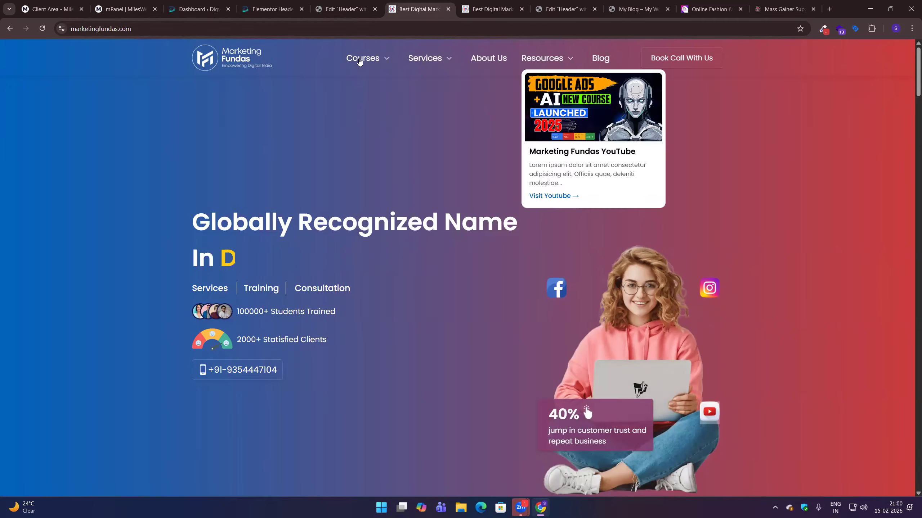
{"action": "left_click", "coordinate": [335, 7]}
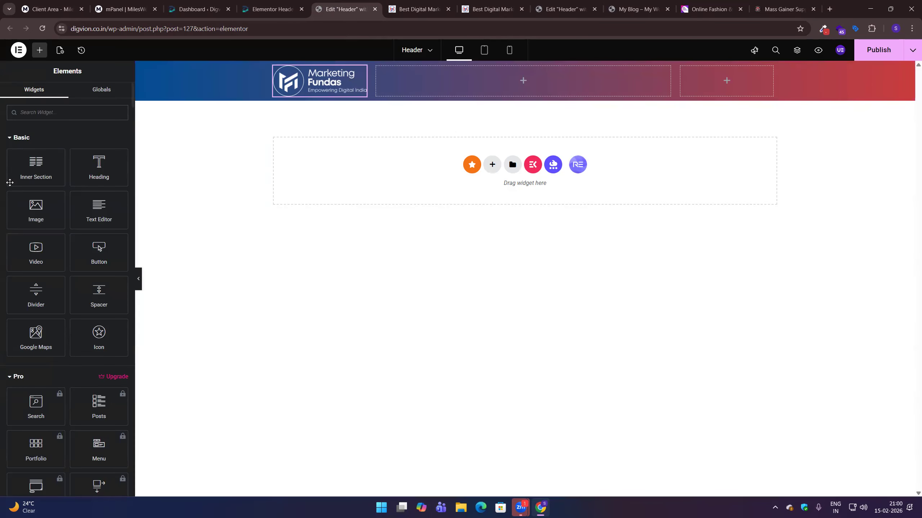
{"action": "left_click", "coordinate": [54, 110]}
{"action": "type", "text": "menu"}
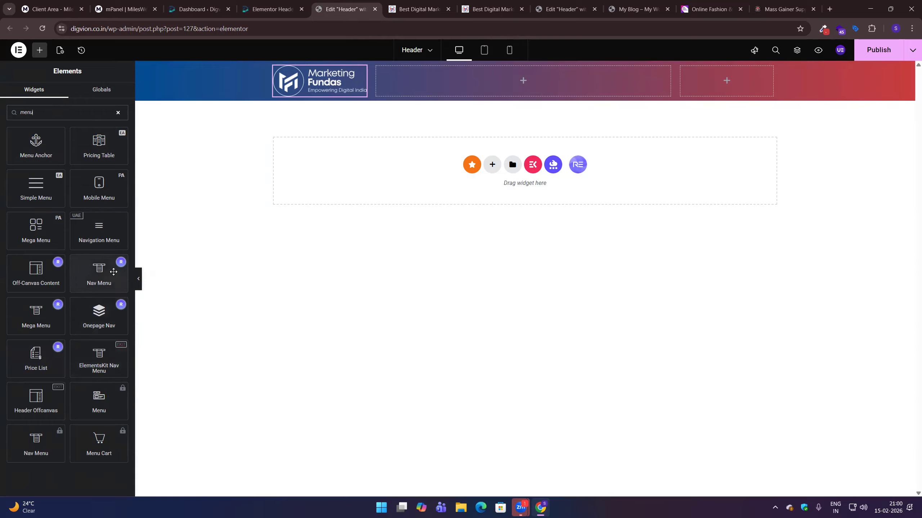
{"action": "left_click_drag", "start_coordinate": [95, 277], "coordinate": [540, 69]}
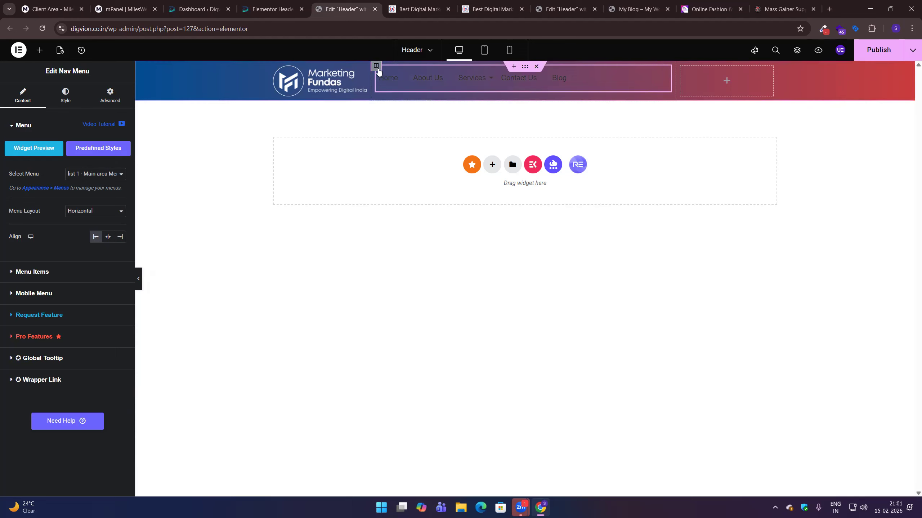
Step: Set the middle column's vertical alignment to Middle and align the nav menu to the center
{"action": "left_click", "coordinate": [376, 68]}
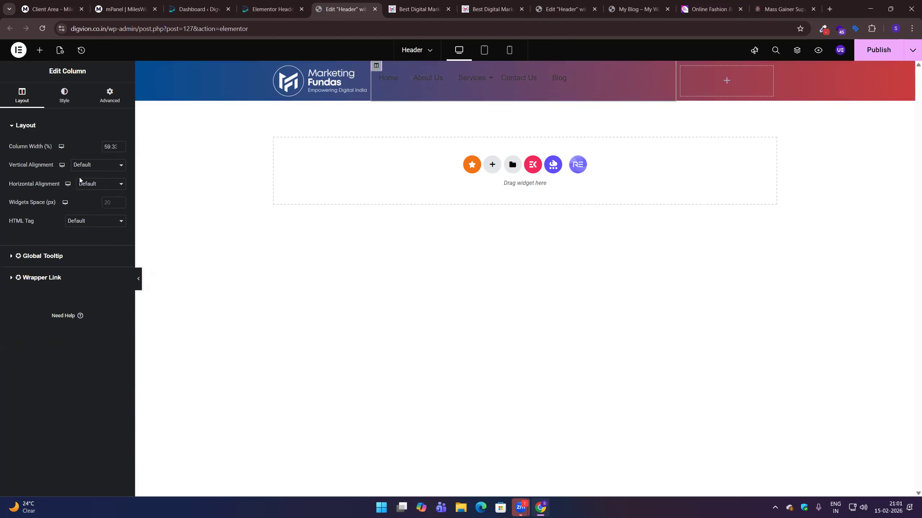
{"action": "left_click", "coordinate": [88, 166]}
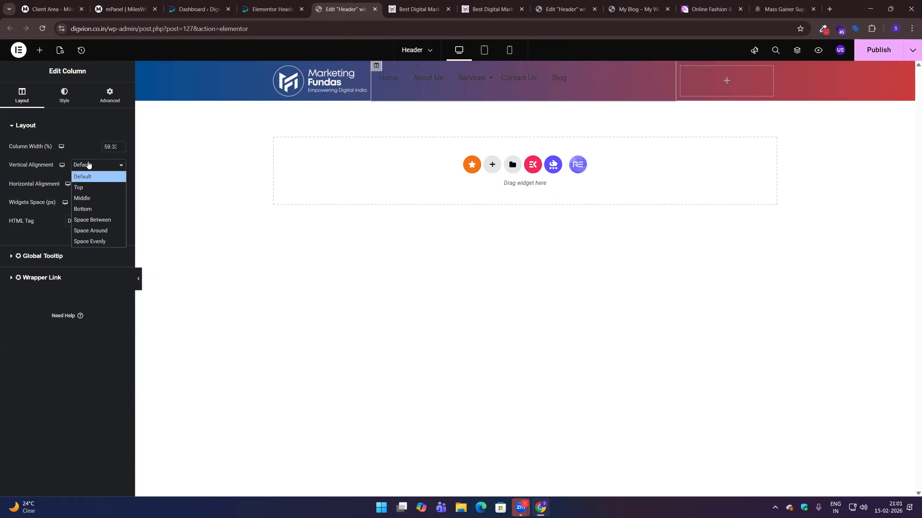
{"action": "left_click", "coordinate": [96, 200]}
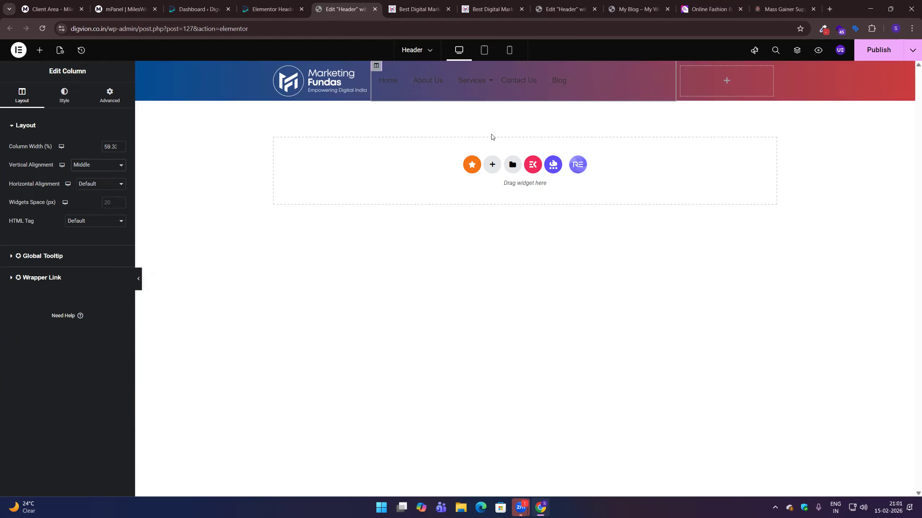
{"action": "left_click", "coordinate": [641, 81]}
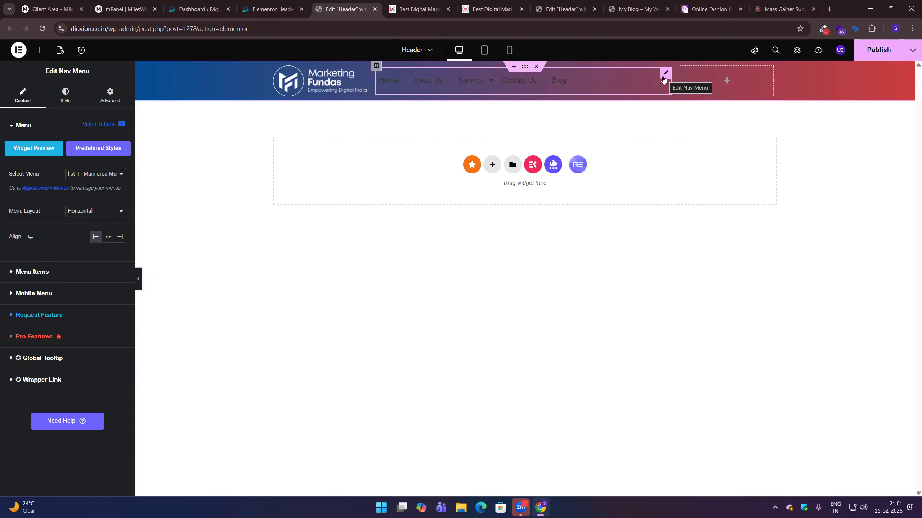
{"action": "left_click", "coordinate": [108, 236]}
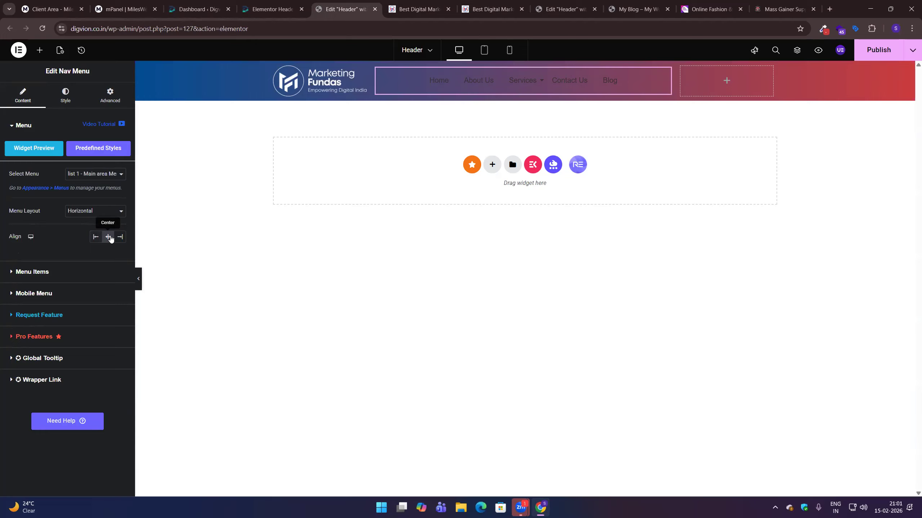
{"action": "left_click", "coordinate": [92, 178]}
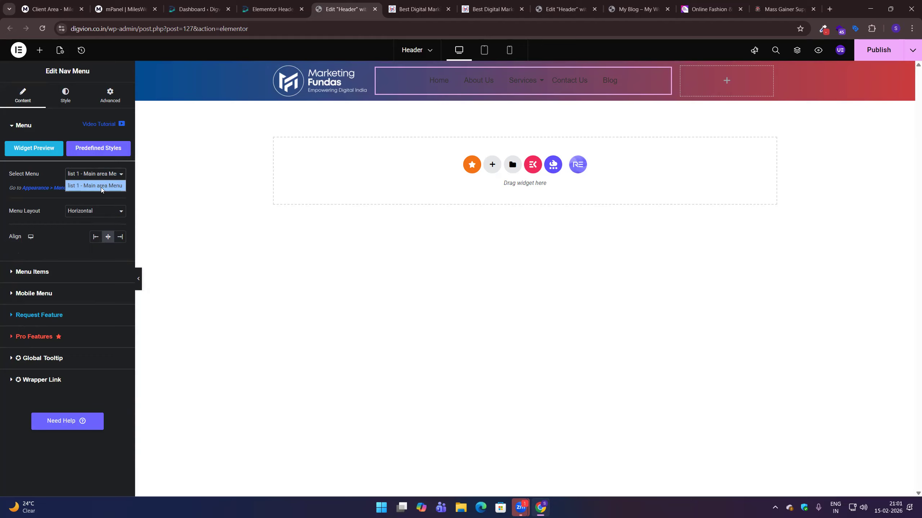
Step: Try the Overline hover effect on the menu items, compare with the reference site, and set the hover effect to None
{"action": "left_click", "coordinate": [52, 275]}
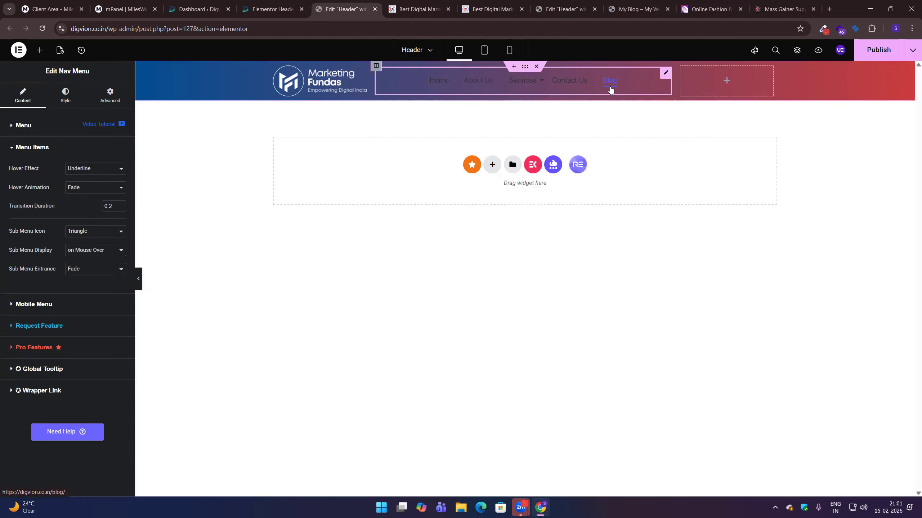
{"action": "left_click", "coordinate": [95, 168]}
{"action": "left_click", "coordinate": [90, 200]}
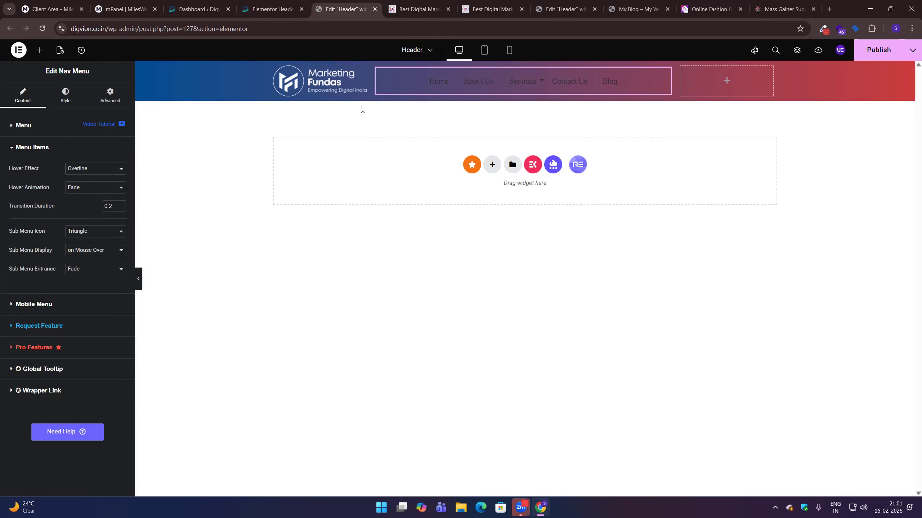
{"action": "left_click", "coordinate": [103, 169]}
{"action": "left_click", "coordinate": [419, 9]}
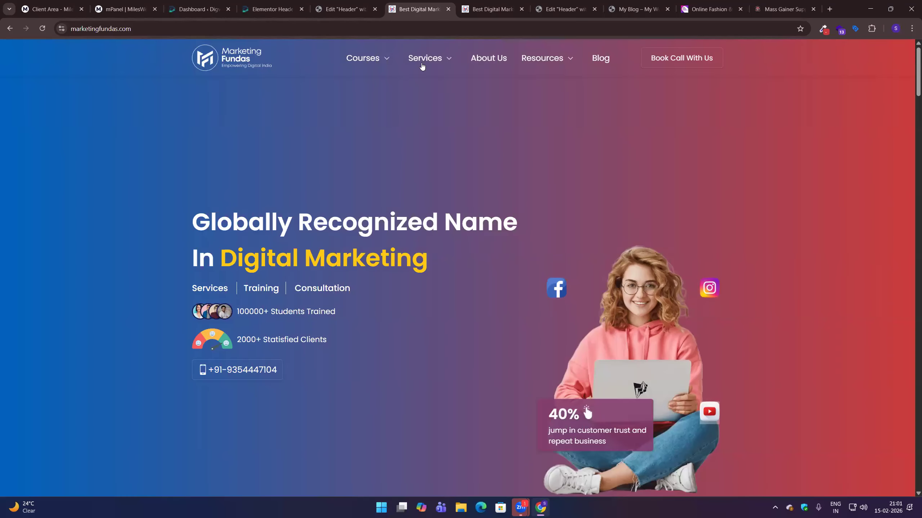
{"action": "left_click", "coordinate": [344, 9]}
{"action": "left_click", "coordinate": [88, 174]}
{"action": "left_click", "coordinate": [90, 182]}
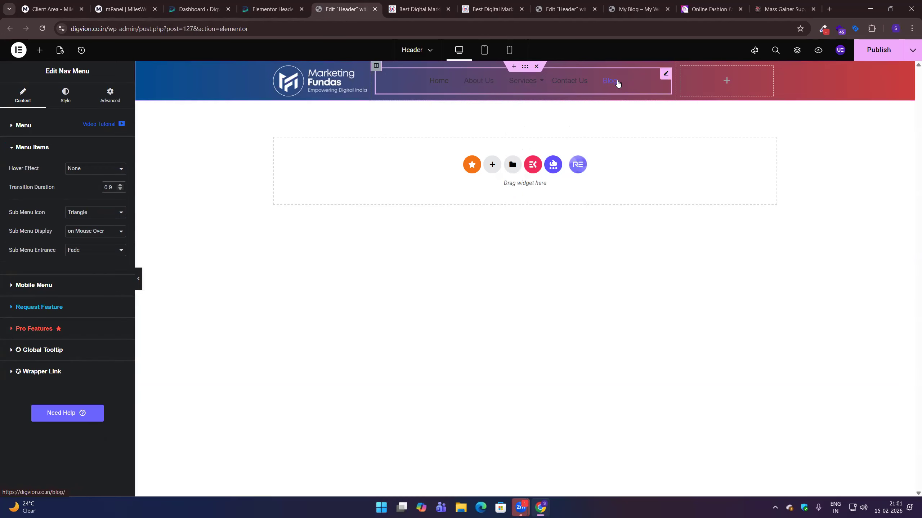
Step: Set the menu items' transition duration to 3.2
{"action": "left_click", "coordinate": [120, 185]}
{"action": "left_click", "coordinate": [121, 186]}
{"action": "left_click", "coordinate": [120, 186]}
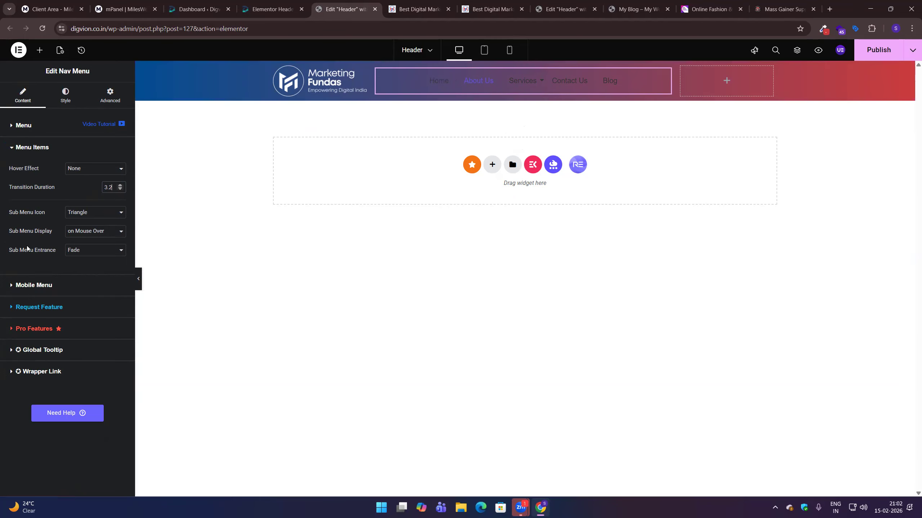
Step: Try the Angle sub menu icon and switch it back to Triangle
{"action": "left_click", "coordinate": [93, 213]}
{"action": "left_click", "coordinate": [79, 247]}
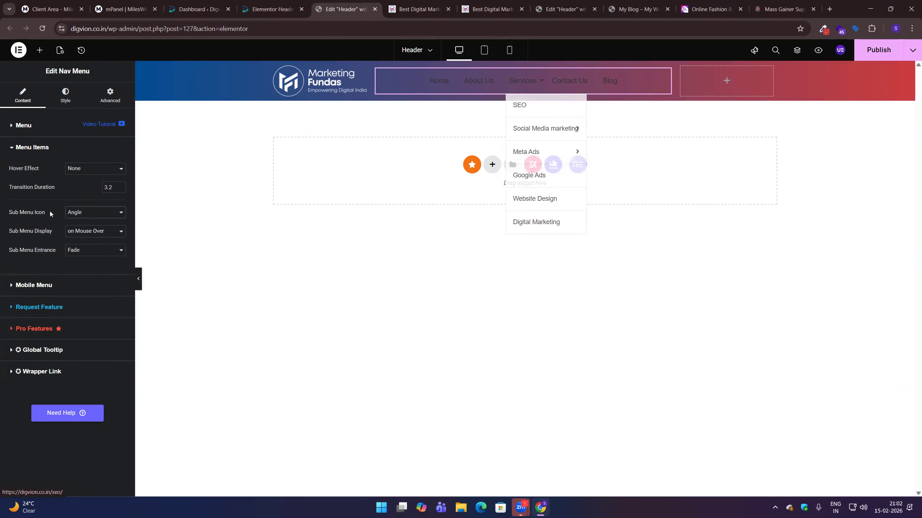
{"action": "left_click", "coordinate": [73, 215]}
{"action": "left_click", "coordinate": [81, 231]}
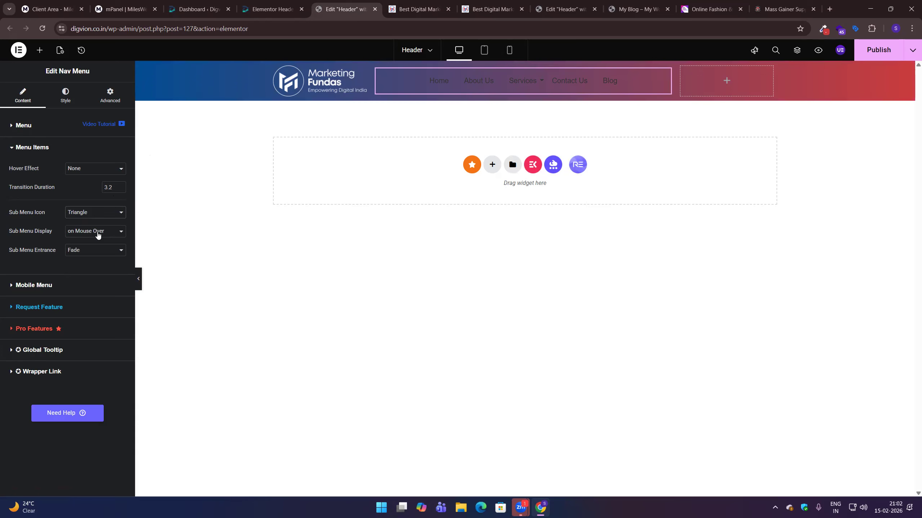
Step: Try the on Mouse Click sub menu display with the Services menu, return it to on Mouse Over and check the entrance options
{"action": "mouse_move", "coordinate": [539, 83]}
{"action": "left_click", "coordinate": [84, 239]}
{"action": "left_click", "coordinate": [98, 253]}
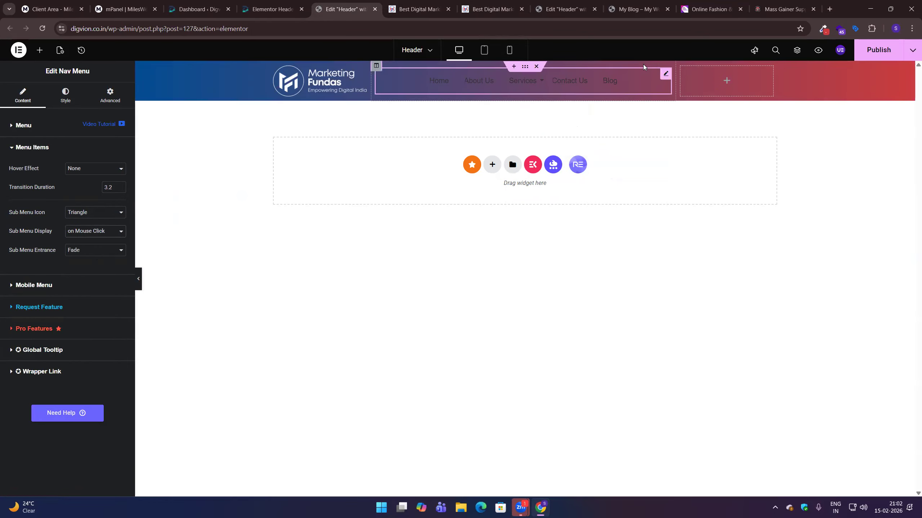
{"action": "left_click", "coordinate": [541, 83]}
{"action": "left_click", "coordinate": [570, 160]}
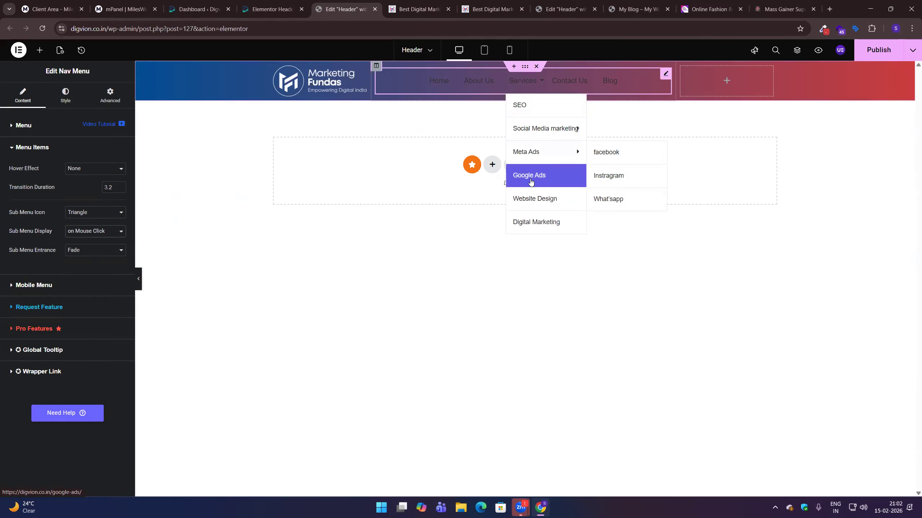
{"action": "left_click", "coordinate": [95, 232]}
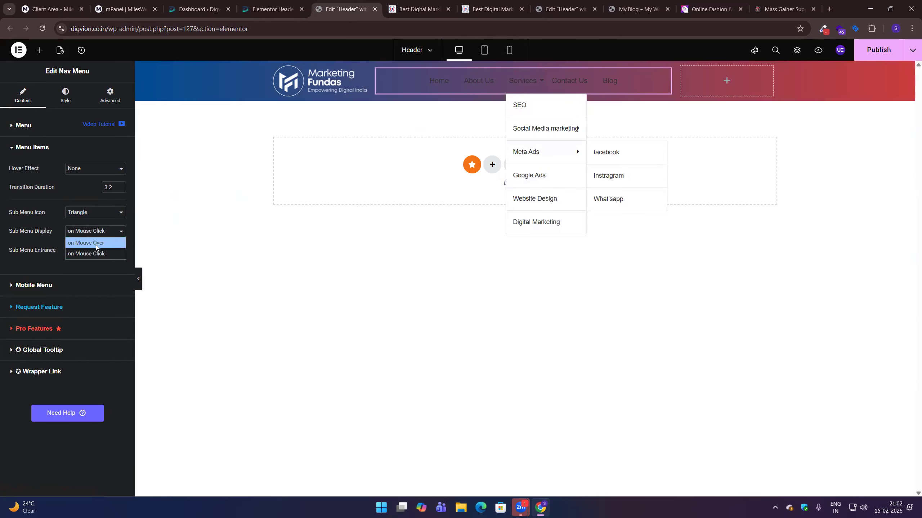
{"action": "left_click", "coordinate": [96, 245]}
{"action": "left_click", "coordinate": [75, 250]}
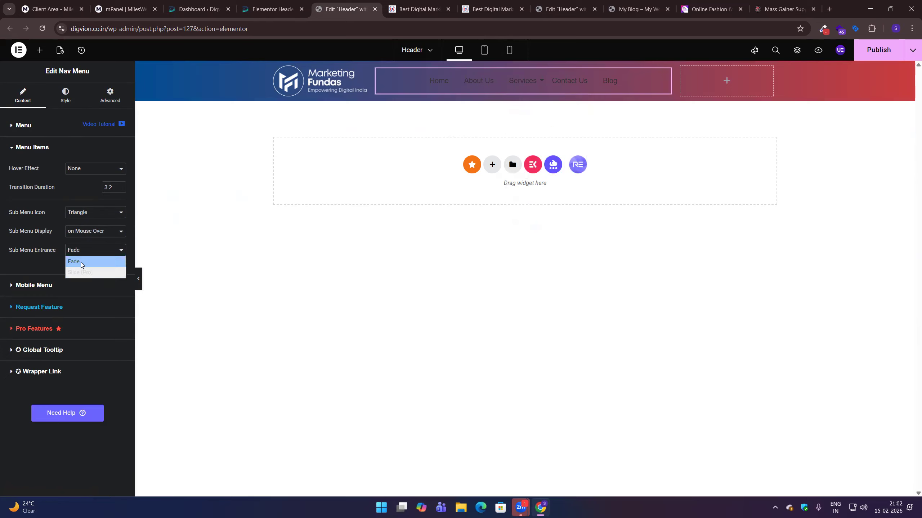
{"action": "left_click", "coordinate": [53, 271]}
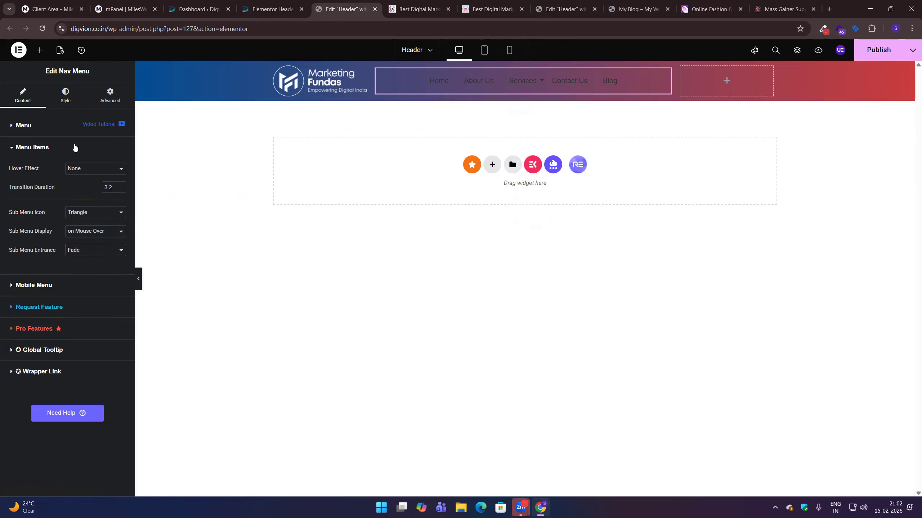
Step: Set the menu items' normal text color to white, #FFFFFF
{"action": "left_click", "coordinate": [72, 101]}
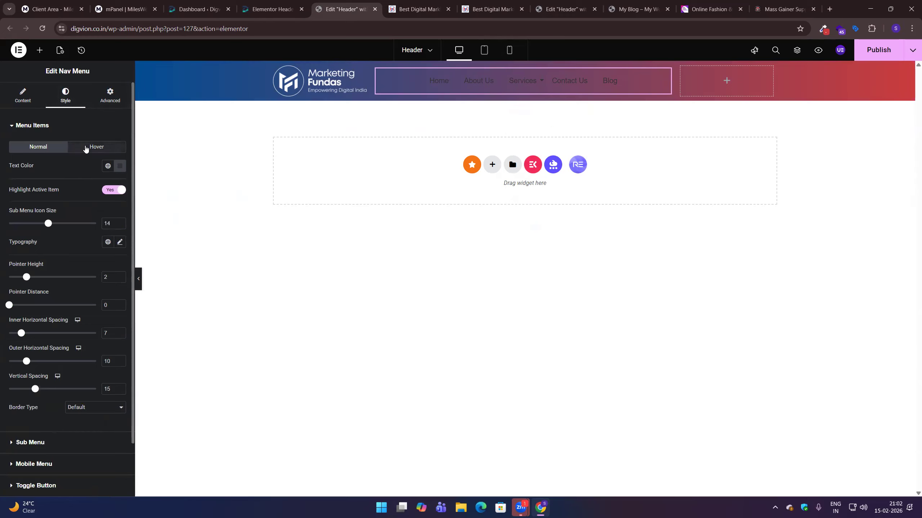
{"action": "left_click", "coordinate": [49, 129]}
{"action": "left_click", "coordinate": [40, 127]}
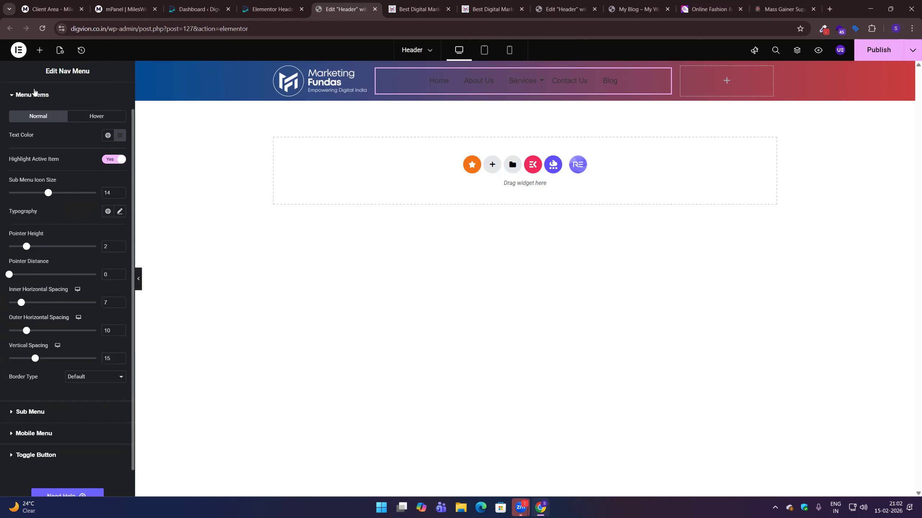
{"action": "left_click", "coordinate": [92, 117]}
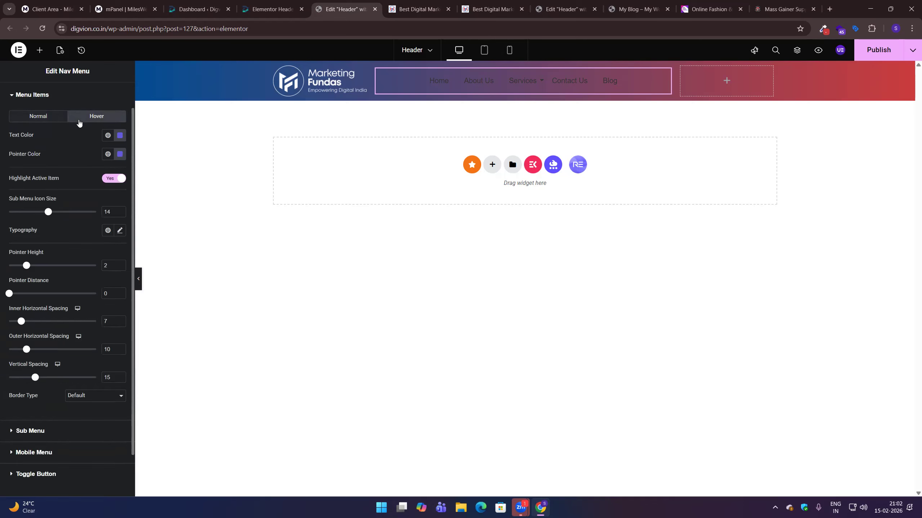
{"action": "left_click", "coordinate": [51, 118]}
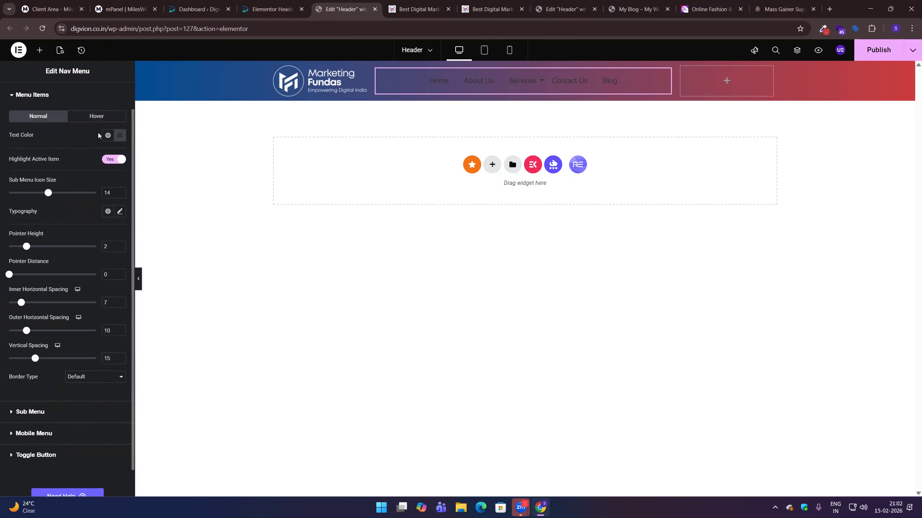
{"action": "left_click", "coordinate": [121, 137]}
{"action": "left_click_drag", "start_coordinate": [105, 197], "coordinate": [58, 155]}
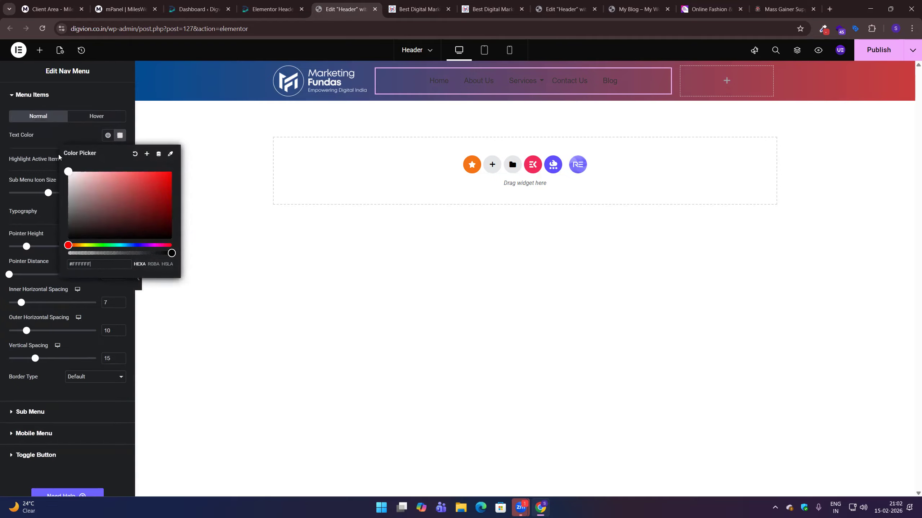
Step: Set the menu items' typography font family to Poppins
{"action": "left_click", "coordinate": [59, 133]}
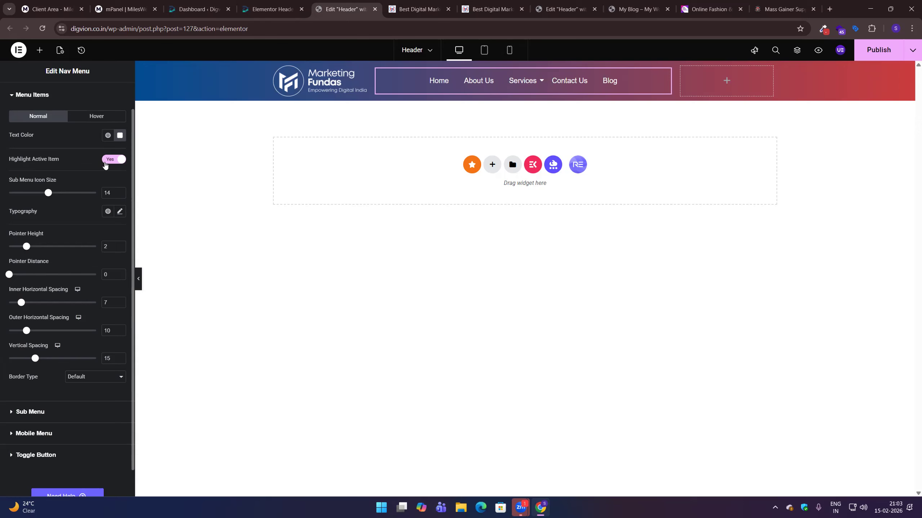
{"action": "left_click", "coordinate": [120, 212]}
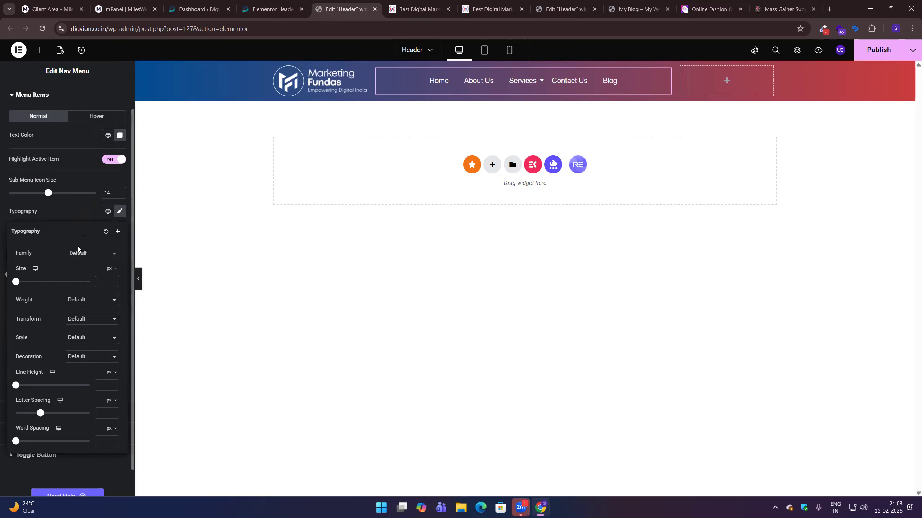
{"action": "left_click", "coordinate": [90, 258]}
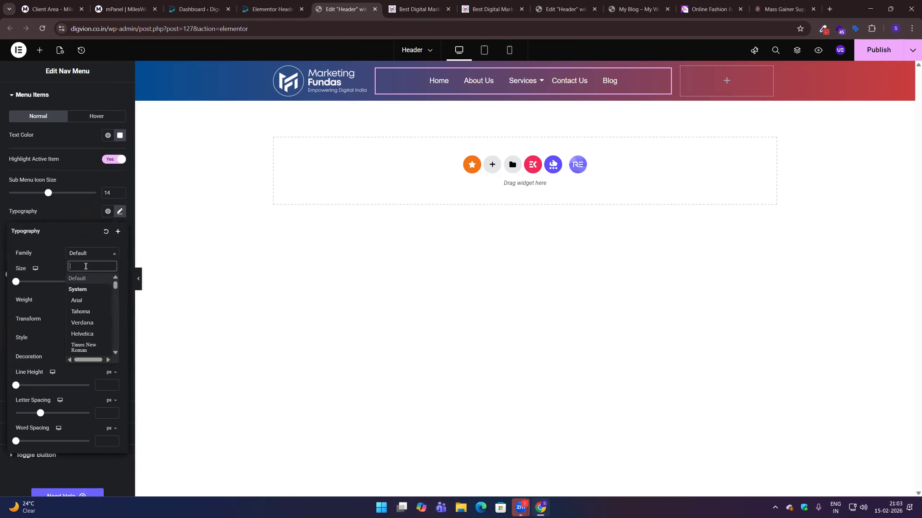
{"action": "type", "text": "popp"}
{"action": "left_click", "coordinate": [103, 291]}
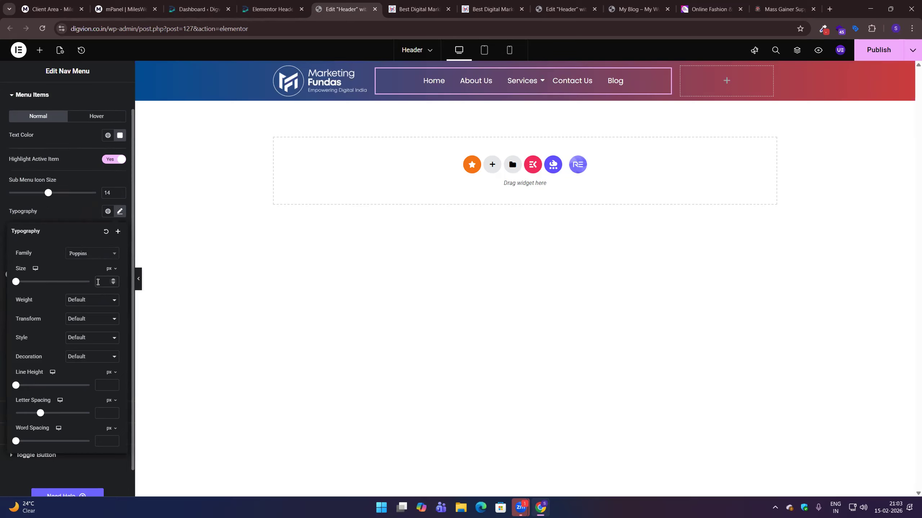
Step: Set the menu items' font size to 16 px
{"action": "left_click", "coordinate": [98, 282]}
{"action": "type", "text": "166"}
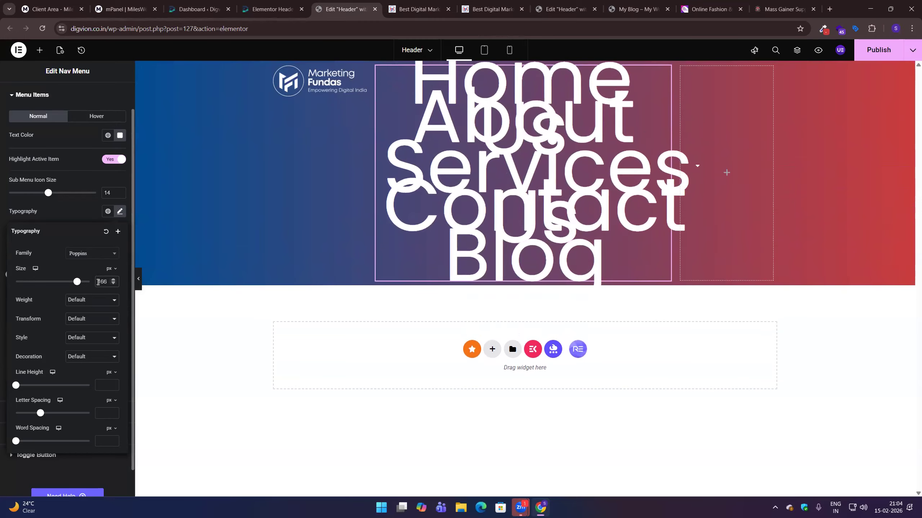
{"action": "type", "text": "6"}
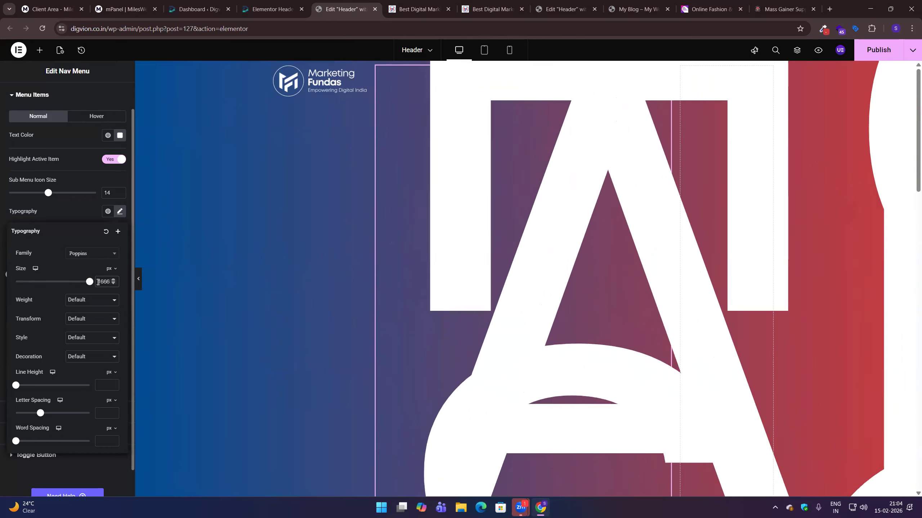
{"action": "type", "text": "16"}
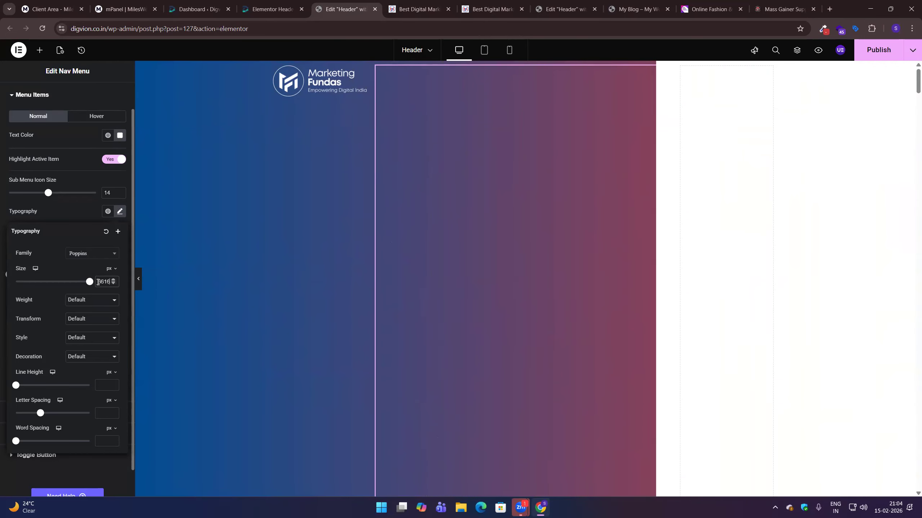
{"action": "double_click", "coordinate": [98, 283]}
{"action": "key", "text": "BackSpace"}
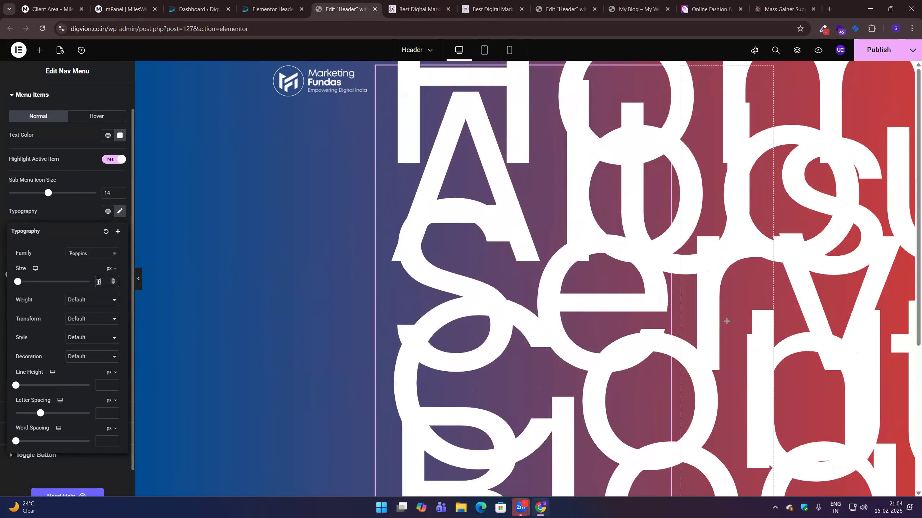
{"action": "type", "text": "16"}
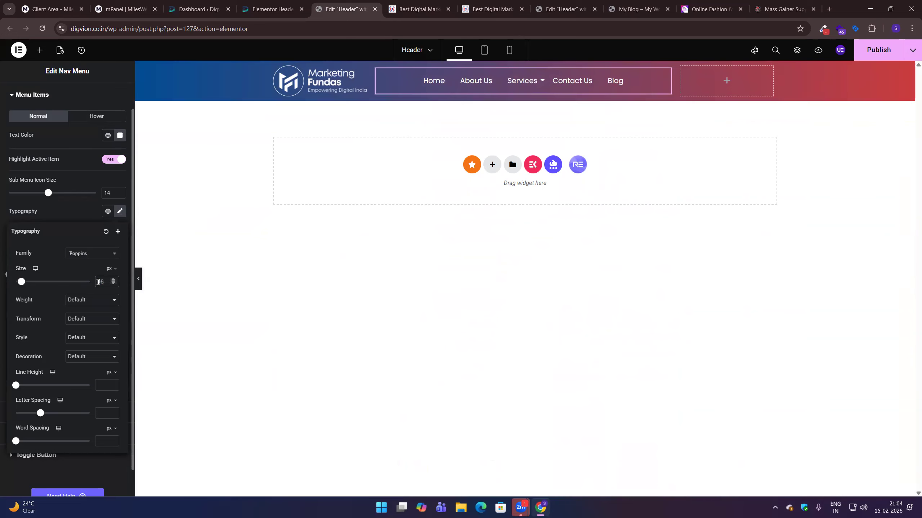
Step: Try the menu items' font weights from 100 (Thin) up to 500 (Medium) and settle on 400 (Normal)
{"action": "left_click", "coordinate": [83, 302]}
{"action": "left_click", "coordinate": [90, 313]}
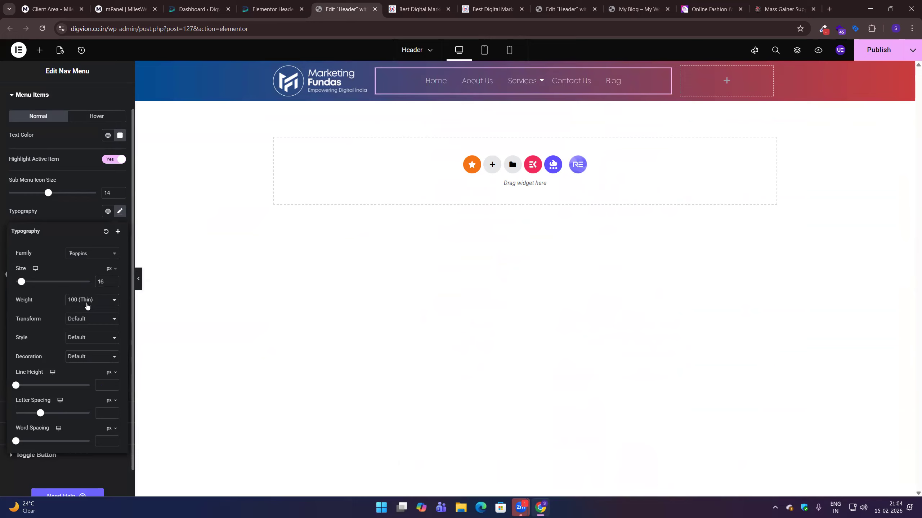
{"action": "left_click", "coordinate": [87, 306]}
{"action": "left_click", "coordinate": [86, 322]}
{"action": "left_click", "coordinate": [96, 303]}
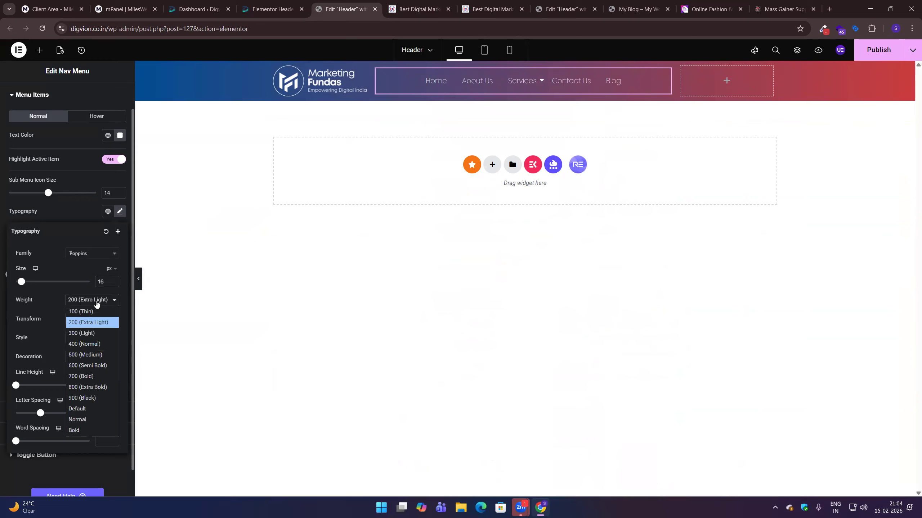
{"action": "left_click", "coordinate": [83, 334]}
{"action": "left_click", "coordinate": [96, 302]}
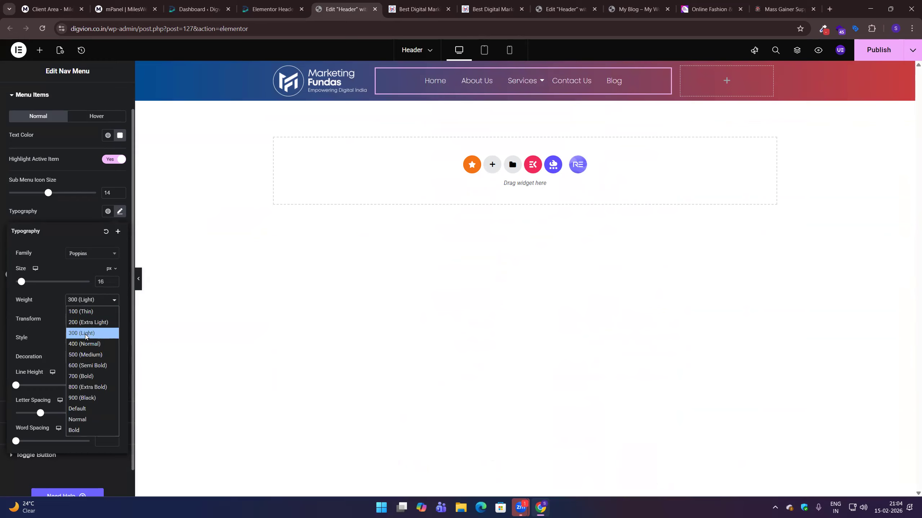
{"action": "left_click", "coordinate": [83, 345]}
{"action": "left_click", "coordinate": [87, 305]}
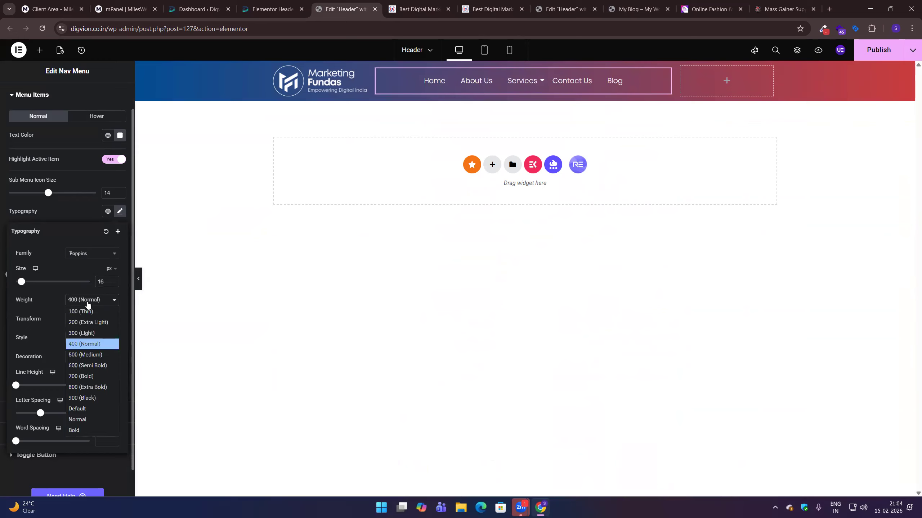
{"action": "left_click", "coordinate": [90, 352]}
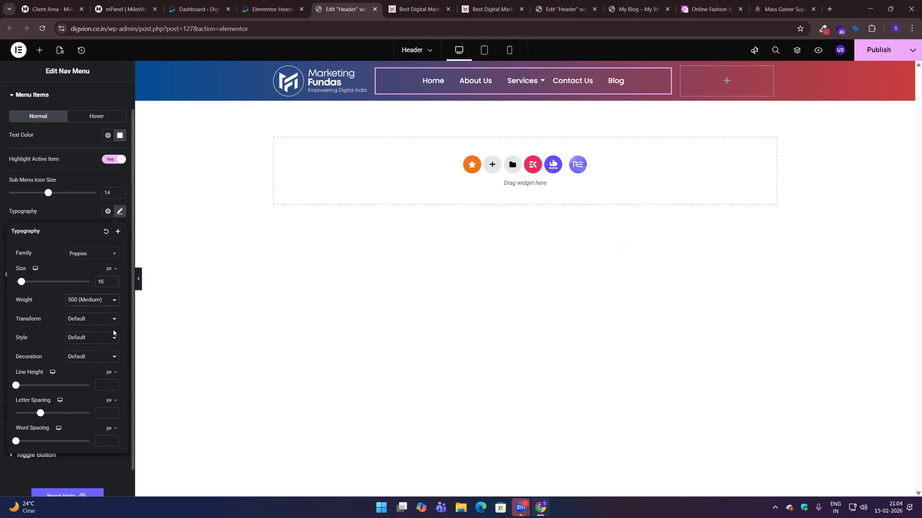
{"action": "left_click", "coordinate": [103, 301]}
{"action": "left_click", "coordinate": [94, 340]}
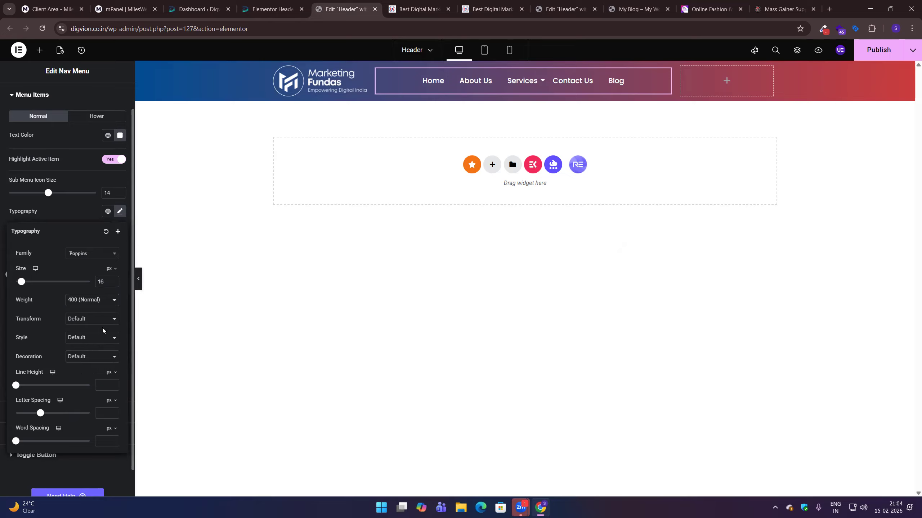
Step: Close the typography settings and reduce the menu items' vertical spacing to 0
{"action": "left_click", "coordinate": [89, 211]}
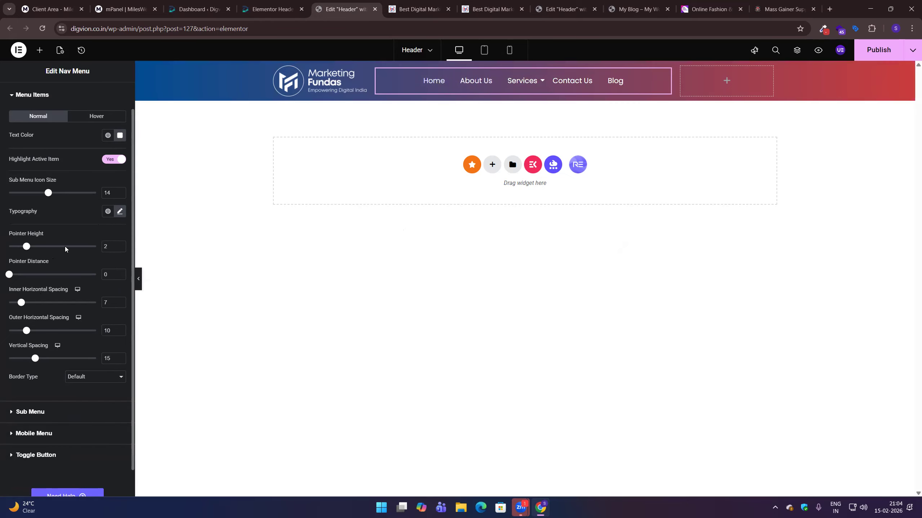
{"action": "left_click_drag", "start_coordinate": [35, 359], "coordinate": [3, 361]}
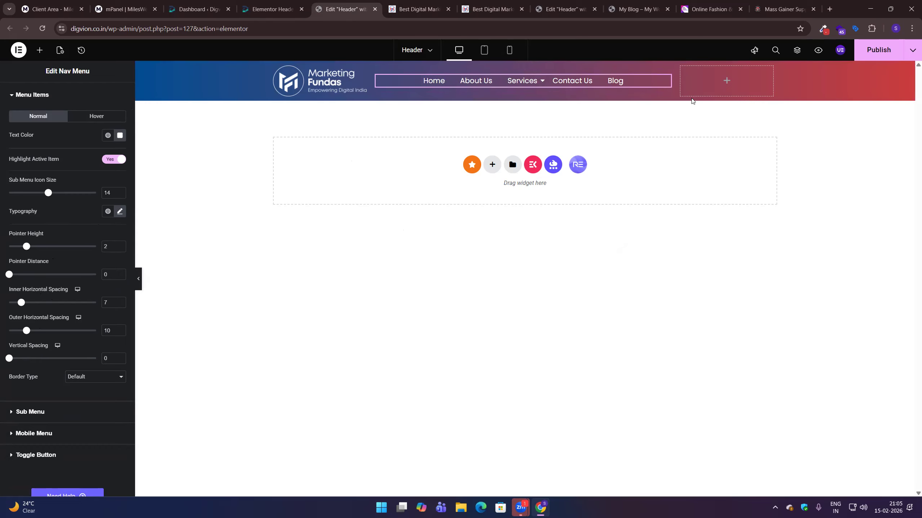
Step: Add a Button widget to the empty third header column and set that column's vertical alignment to Middle
{"action": "left_click", "coordinate": [727, 85]}
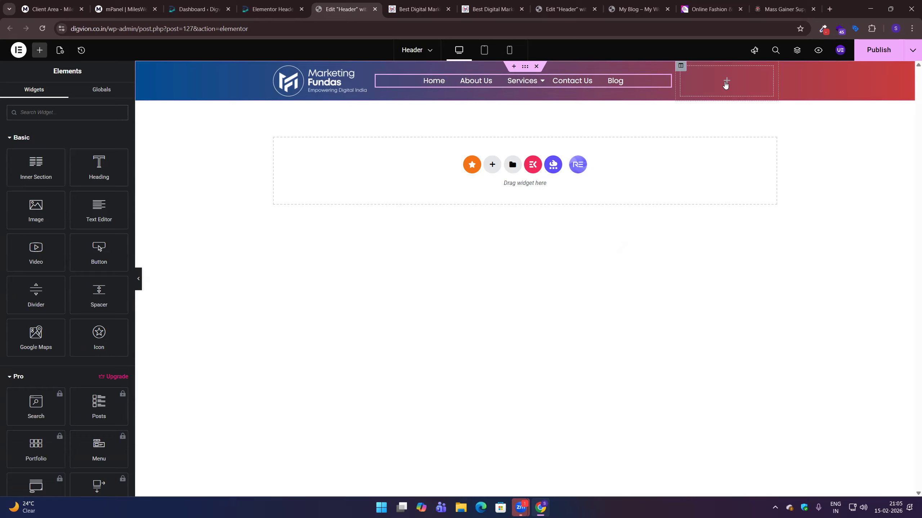
{"action": "left_click_drag", "start_coordinate": [100, 256], "coordinate": [739, 93]}
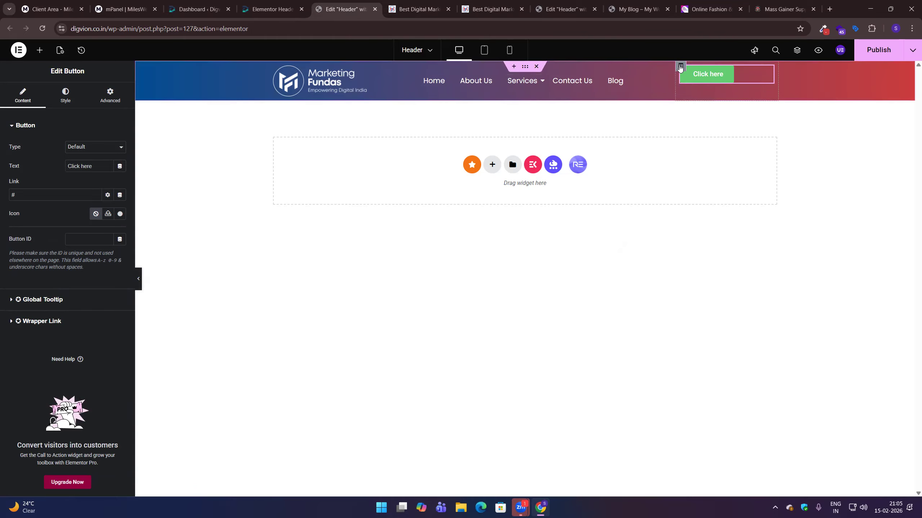
{"action": "left_click", "coordinate": [680, 67]}
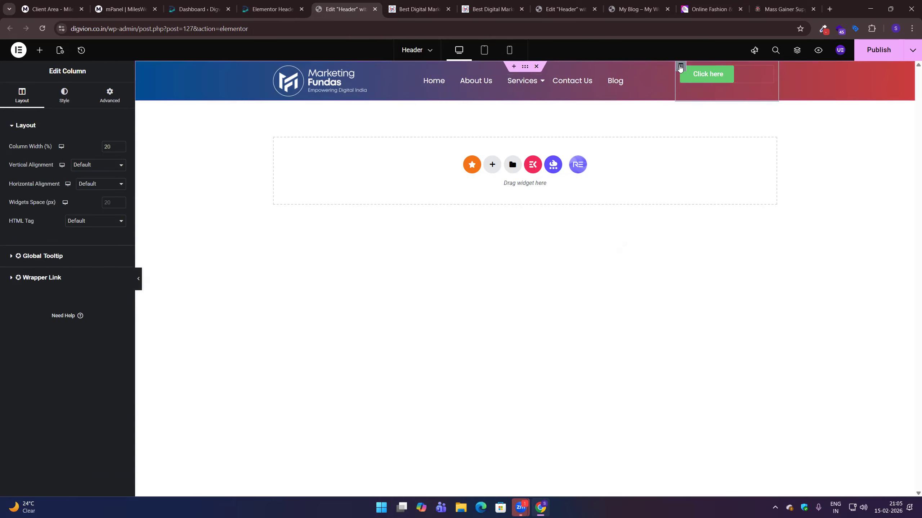
{"action": "left_click", "coordinate": [106, 169]}
{"action": "left_click", "coordinate": [99, 199]}
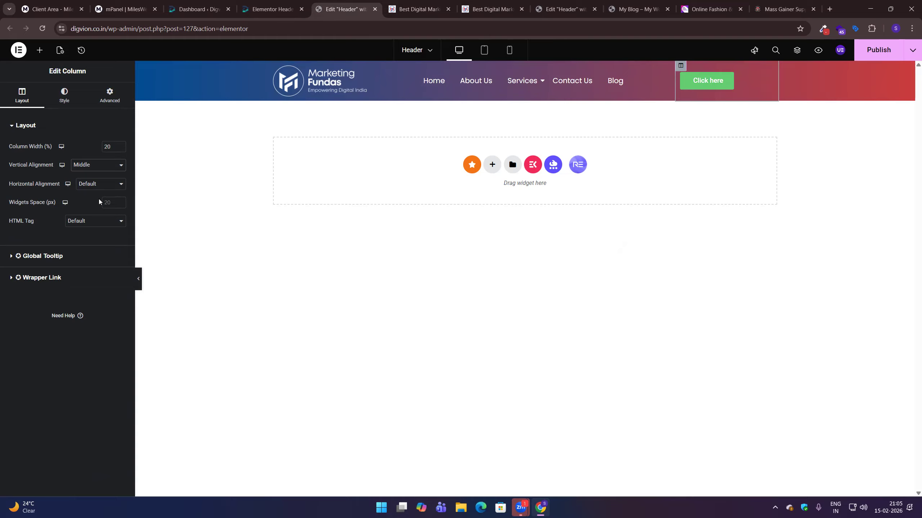
Step: Compare the new button with the one in the marketingfundas.com header and look through the button's advanced and style settings
{"action": "left_click", "coordinate": [732, 88]}
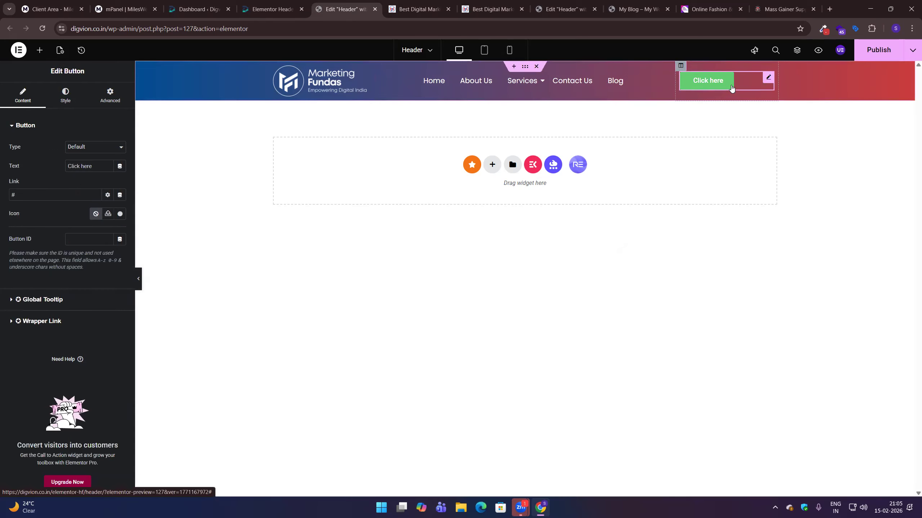
{"action": "key", "text": "ctrl+Tab"}
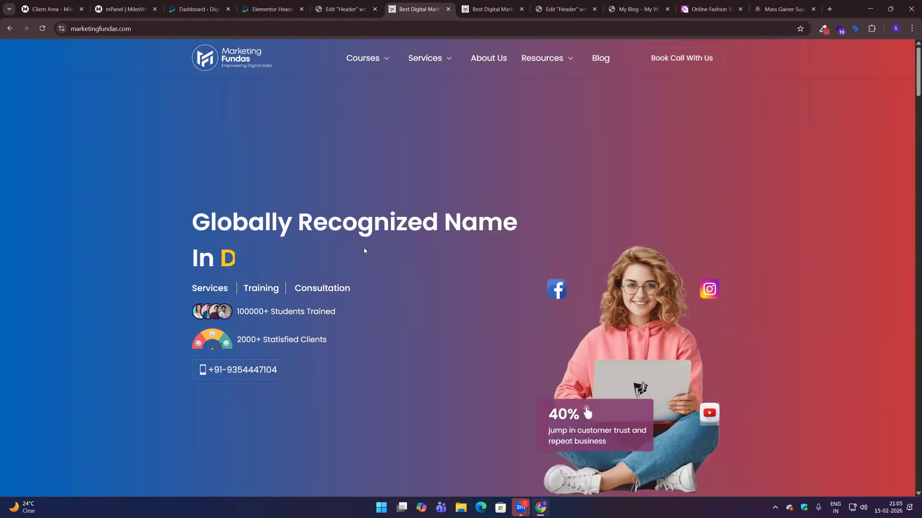
{"action": "key", "text": "ctrl+shift+Tab"}
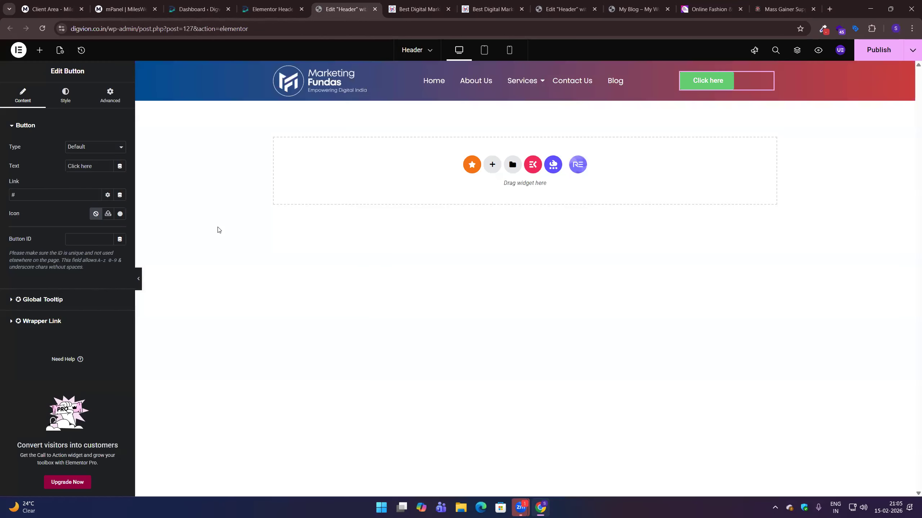
{"action": "left_click", "coordinate": [111, 96]}
{"action": "left_click", "coordinate": [76, 125]}
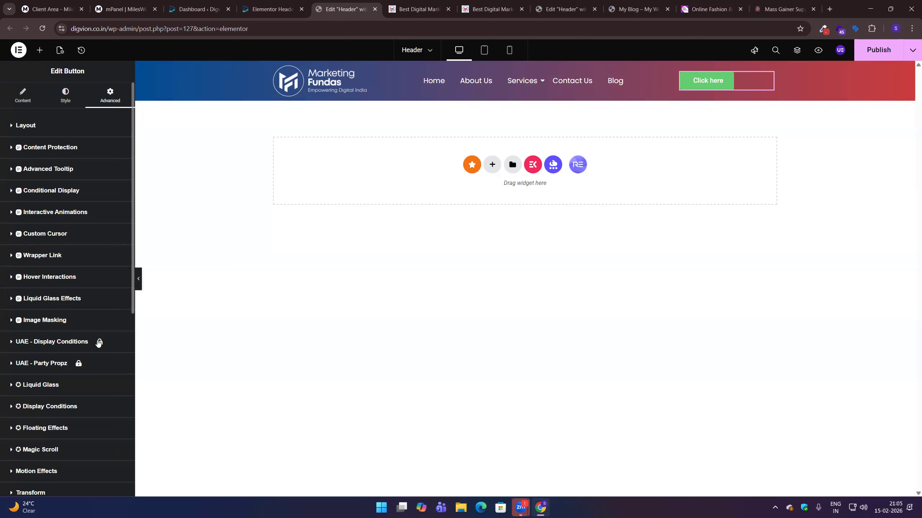
{"action": "left_click", "coordinate": [66, 93]}
{"action": "left_click", "coordinate": [45, 103]}
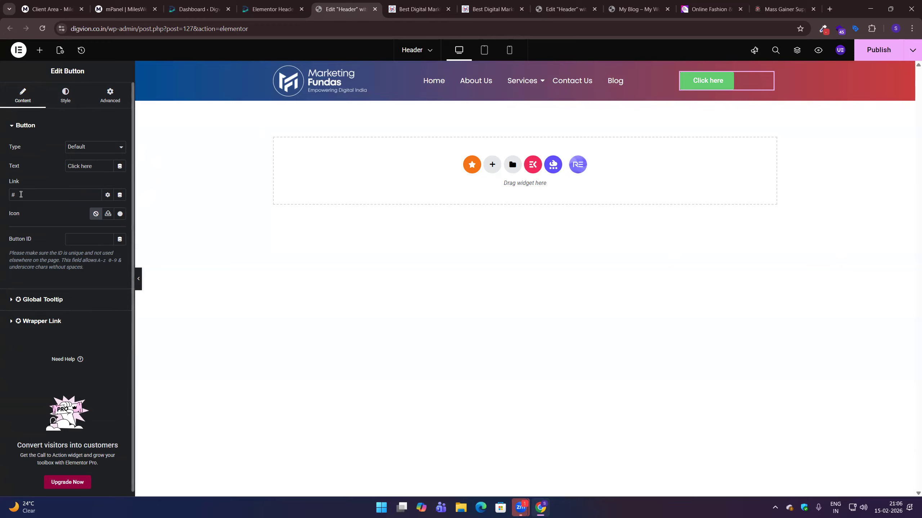
Step: Change the button's text to "Book Call With Us"
{"action": "triple_click", "coordinate": [88, 166]}
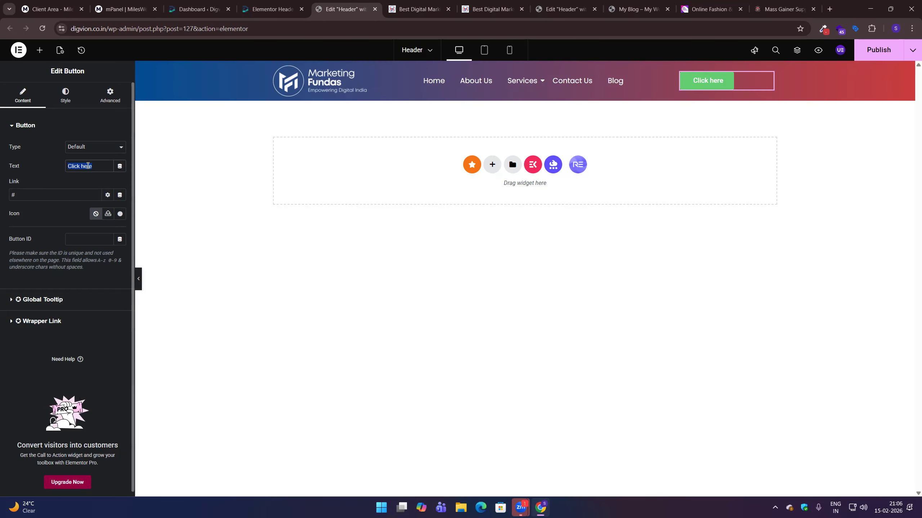
{"action": "type", "text": "B"}
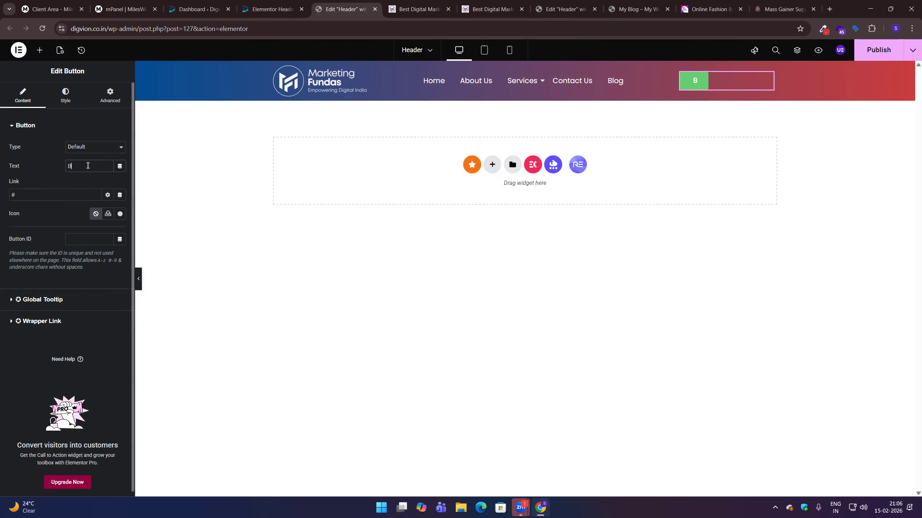
{"action": "type", "text": "ook Call"}
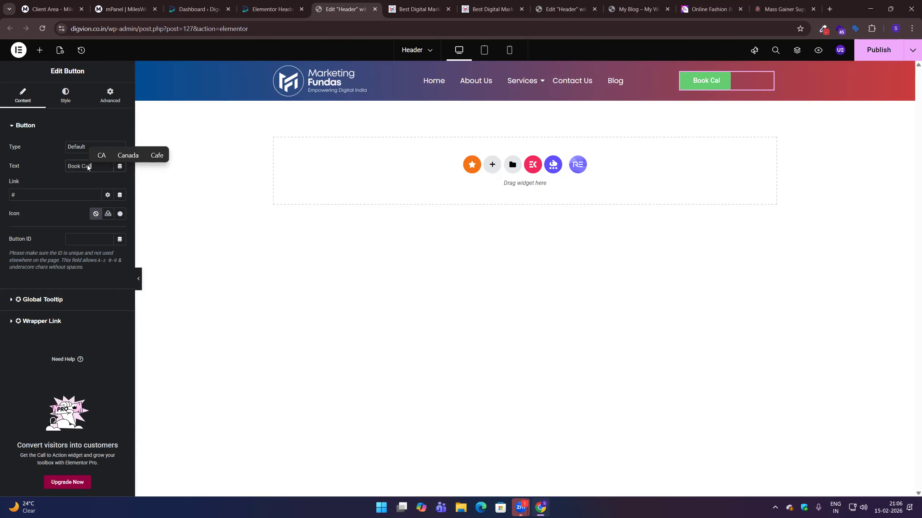
{"action": "type", "text": " Wit"}
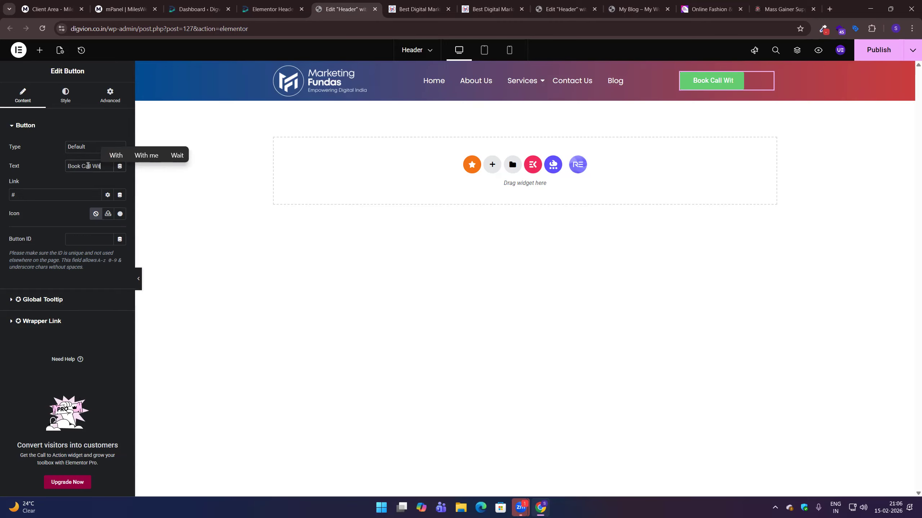
{"action": "type", "text": "h Us"}
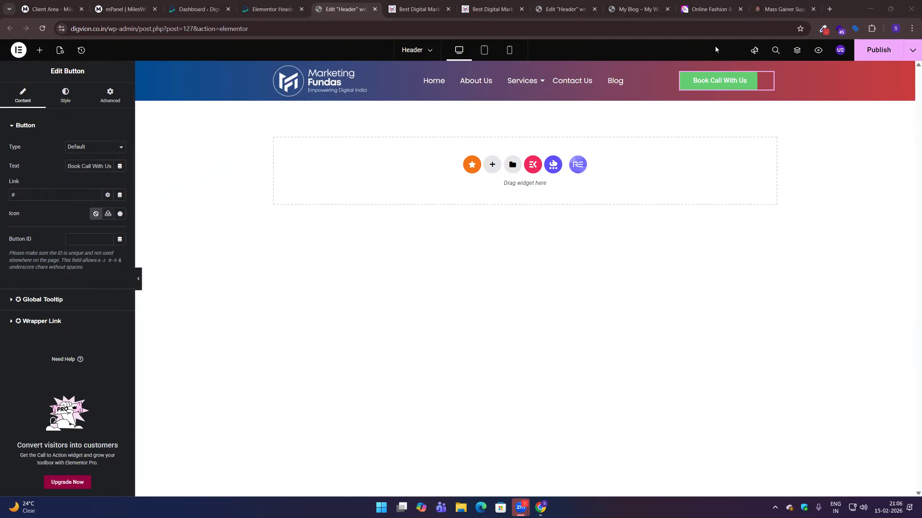
Step: Check the marketingfundas.com header button, and add a solid phone icon after the button's text with 11 px icon spacing
{"action": "left_click", "coordinate": [418, 9]}
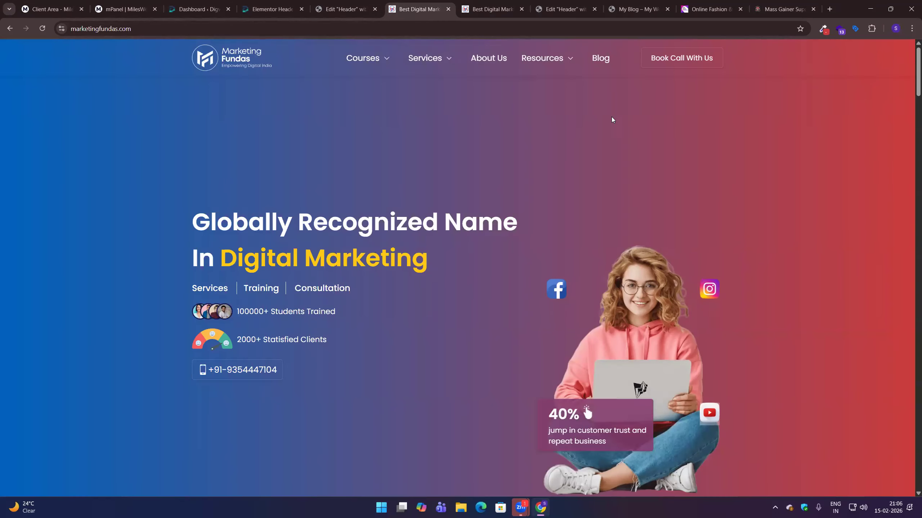
{"action": "left_click", "coordinate": [345, 9]}
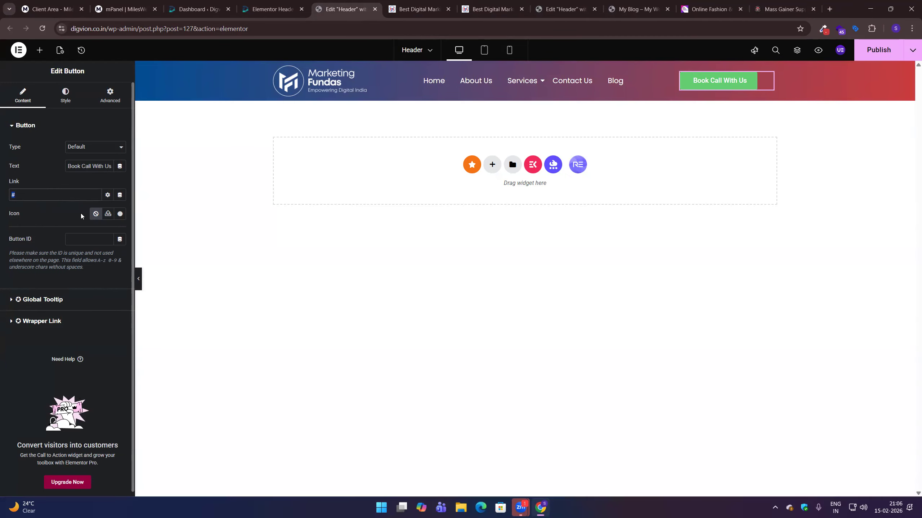
{"action": "left_click", "coordinate": [120, 215]}
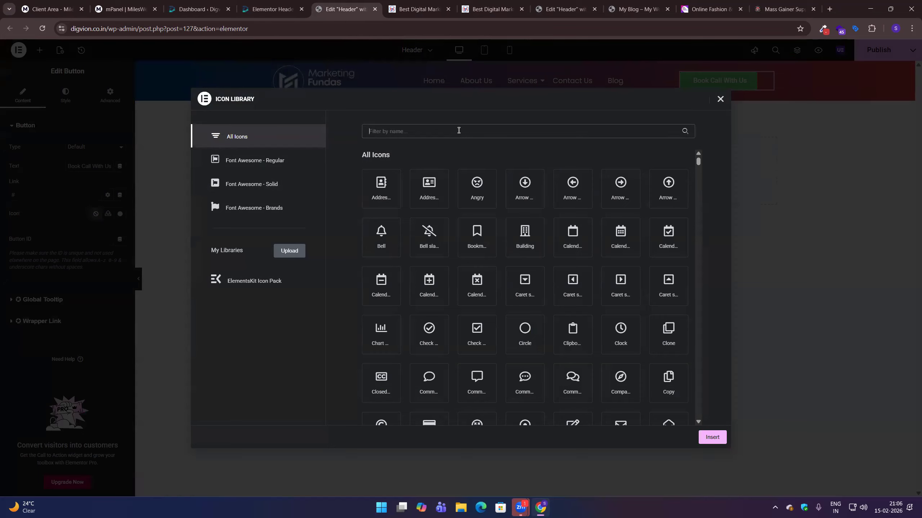
{"action": "left_click", "coordinate": [459, 130]}
{"action": "type", "text": "phone"}
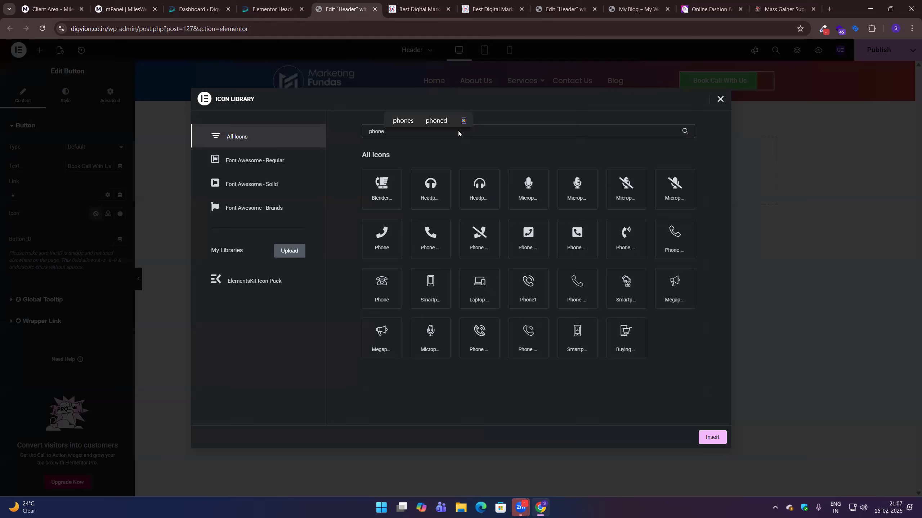
{"action": "left_click", "coordinate": [432, 233]}
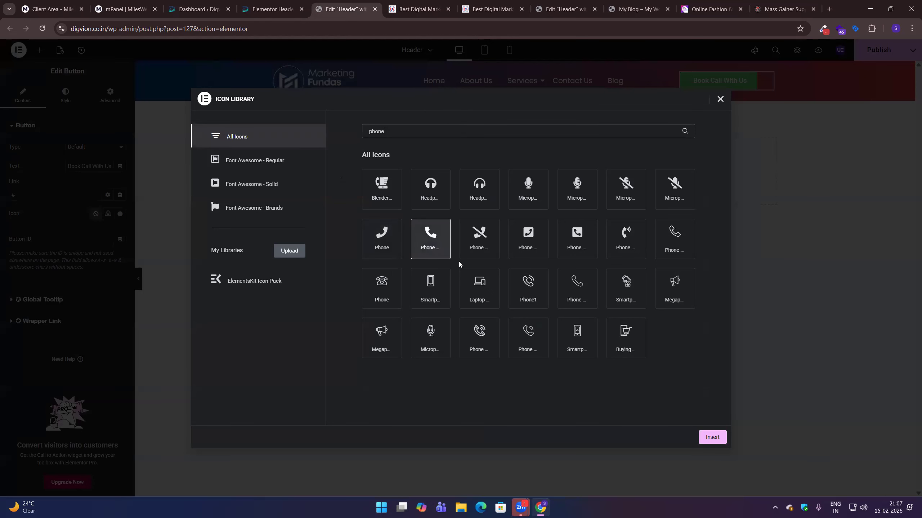
{"action": "left_click", "coordinate": [712, 437]}
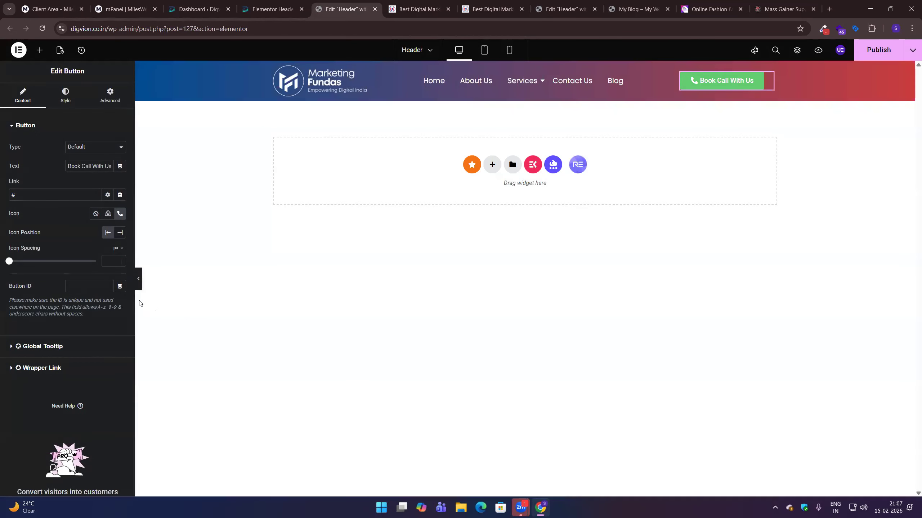
{"action": "left_click", "coordinate": [121, 233]}
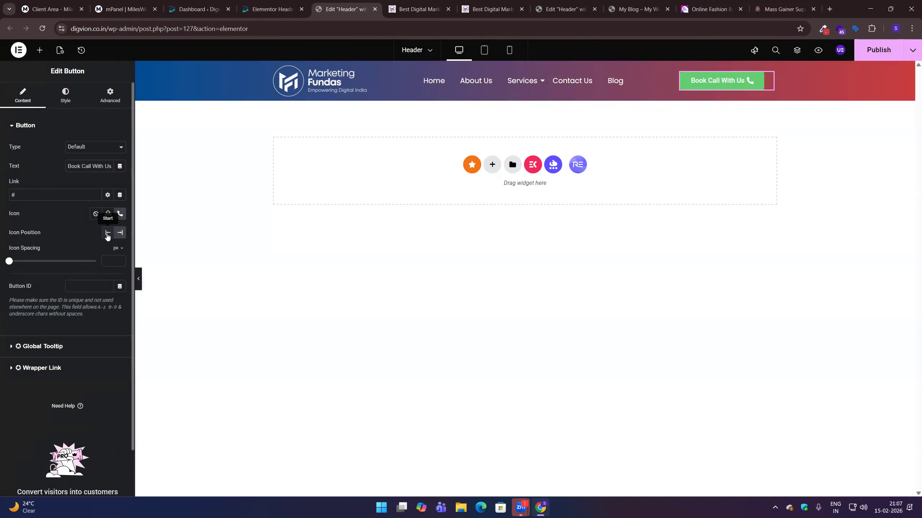
{"action": "left_click_drag", "start_coordinate": [6, 263], "coordinate": [26, 265]}
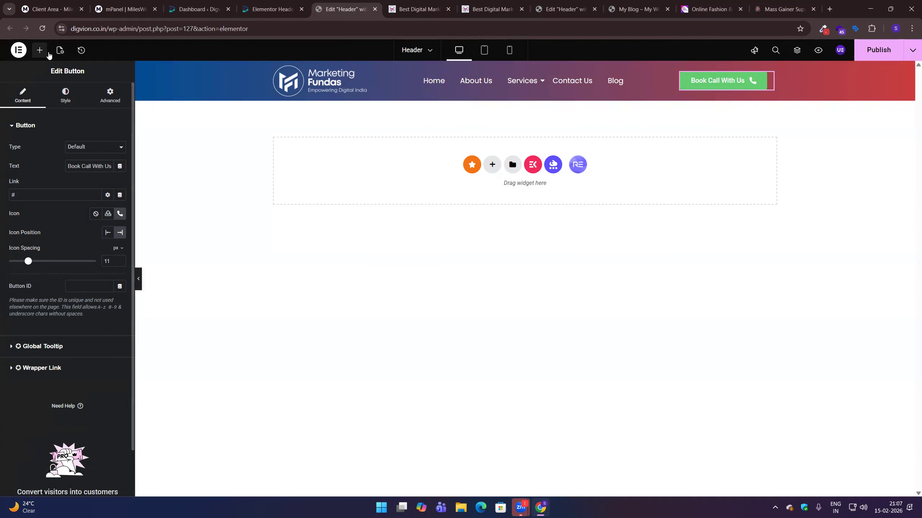
Step: Compare with the marketingfundas.com button and set the button's typography to Poppins at 16 px
{"action": "left_click", "coordinate": [66, 103]}
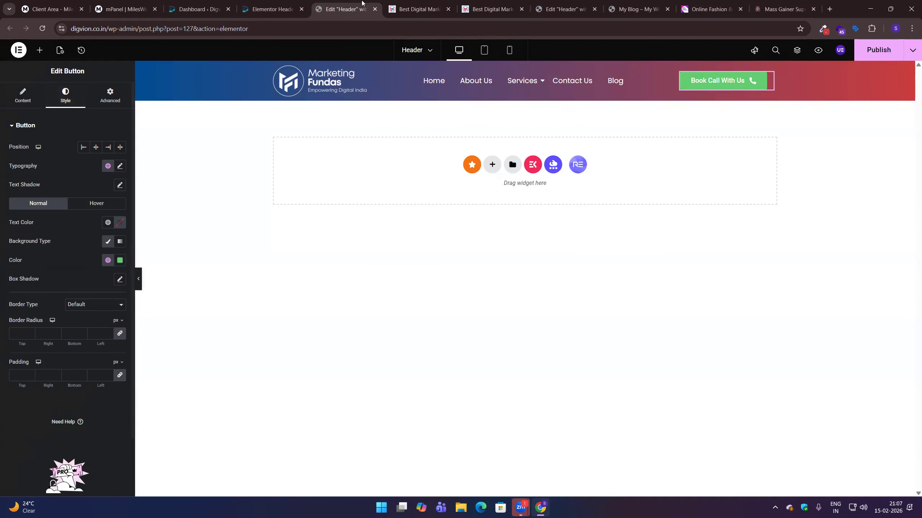
{"action": "key", "text": "ctrl+Tab"}
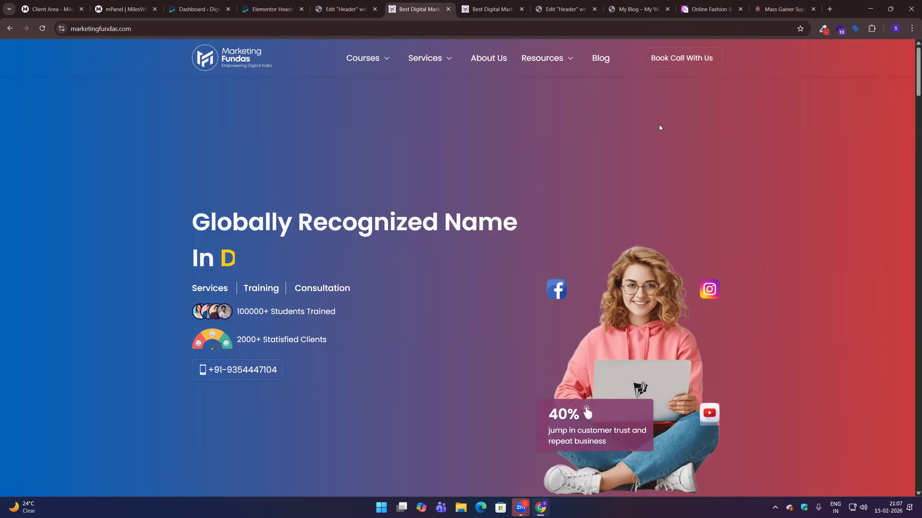
{"action": "key", "text": "ctrl+shift+Tab"}
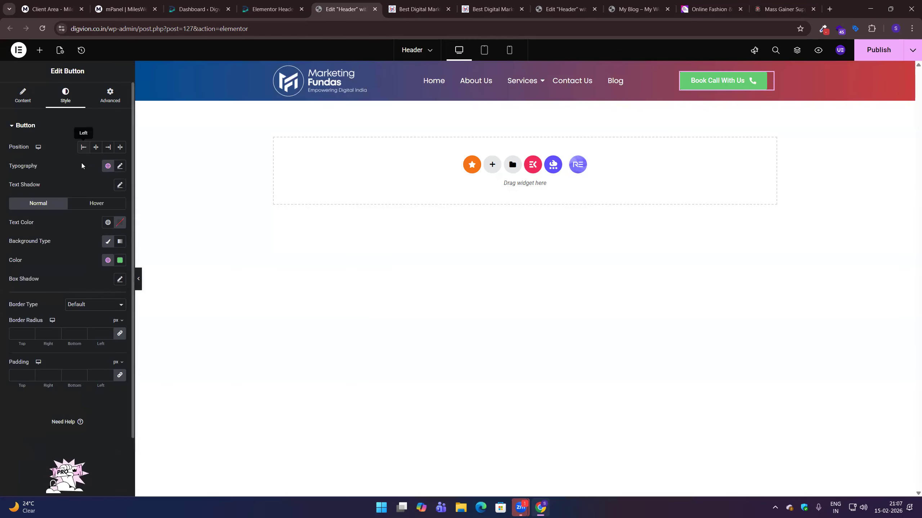
{"action": "left_click", "coordinate": [119, 166]}
{"action": "left_click", "coordinate": [93, 211]}
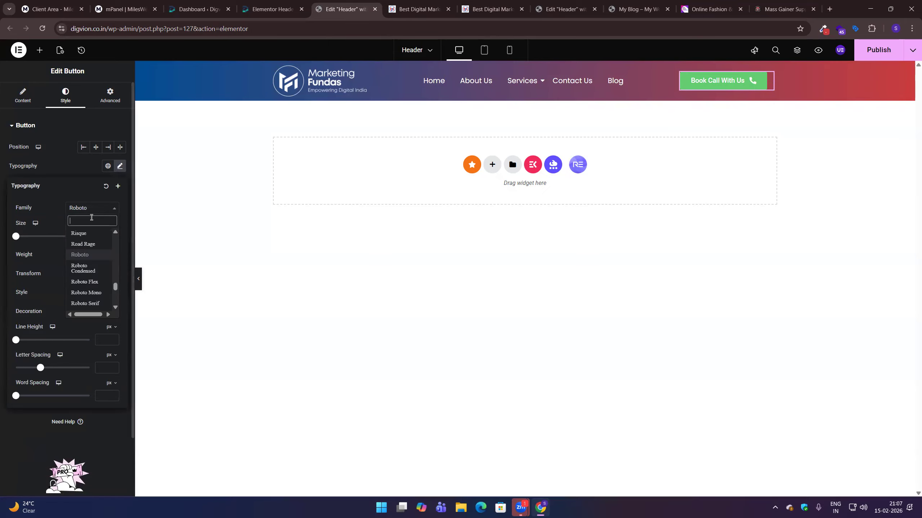
{"action": "type", "text": "popp"}
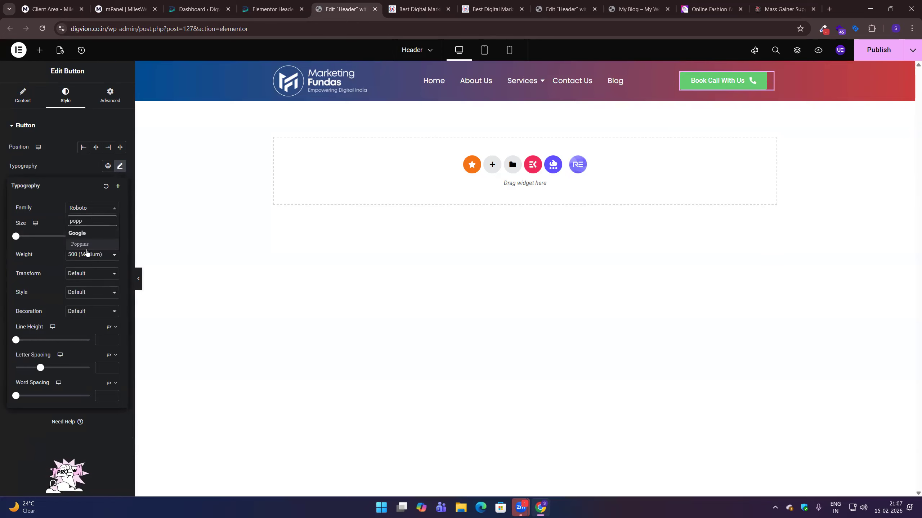
{"action": "left_click", "coordinate": [86, 246]}
{"action": "left_click", "coordinate": [105, 236]}
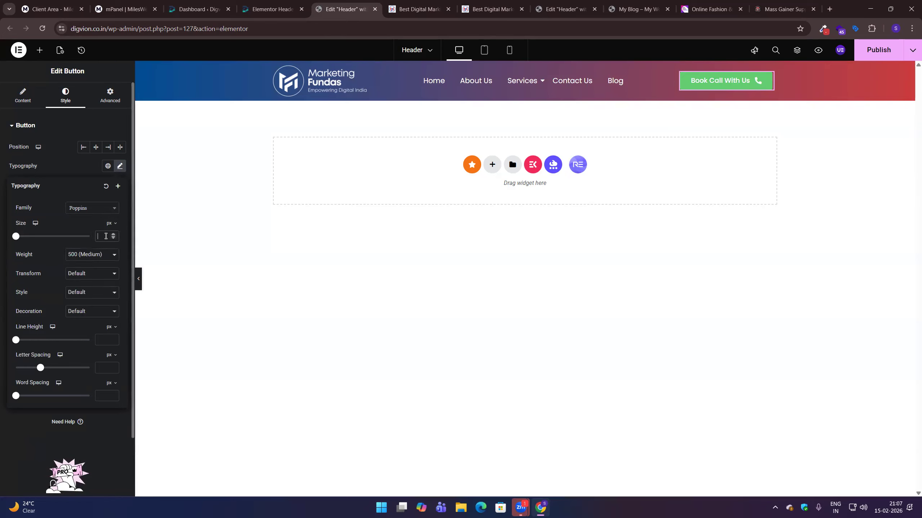
{"action": "type", "text": "16"}
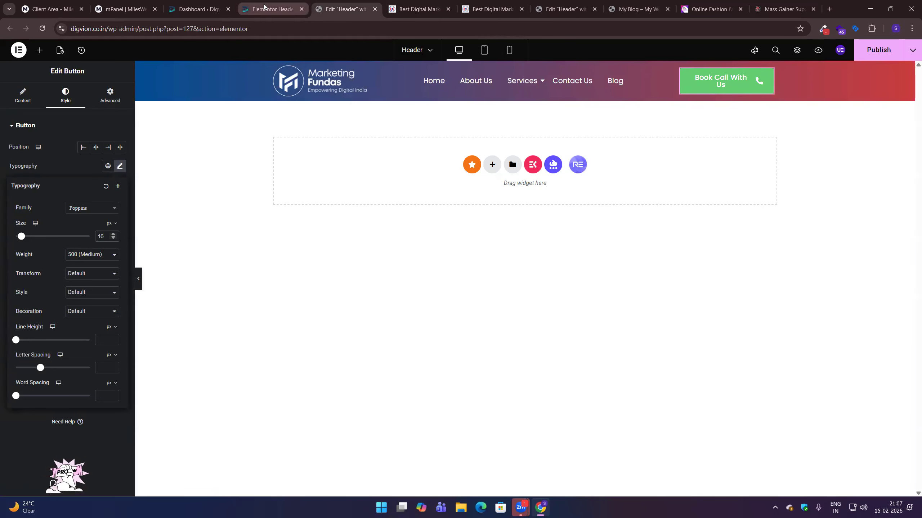
Step: Remove the phone icon from the button
{"action": "left_click", "coordinate": [22, 95]}
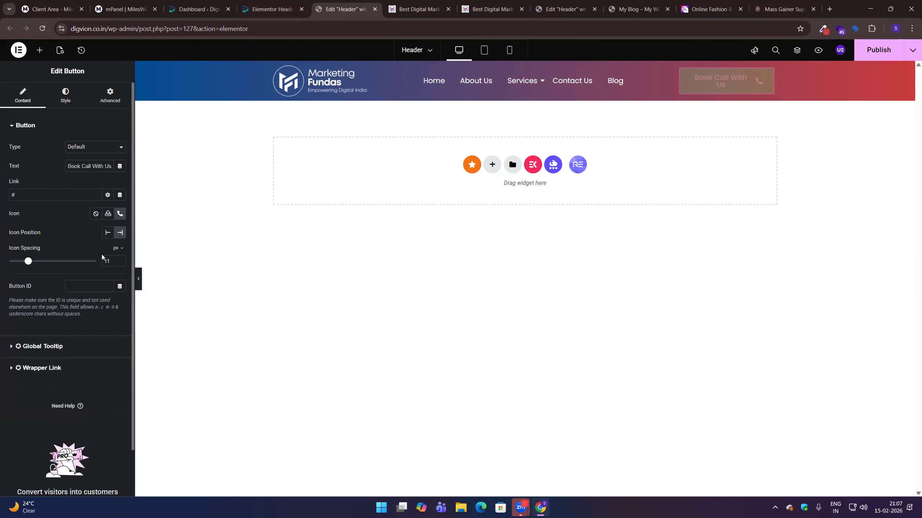
{"action": "left_click", "coordinate": [120, 213]}
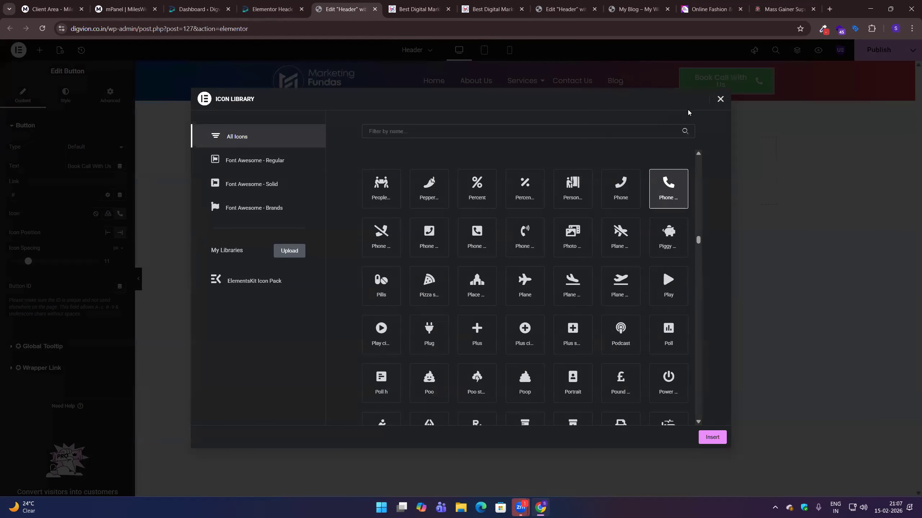
{"action": "left_click", "coordinate": [720, 98]}
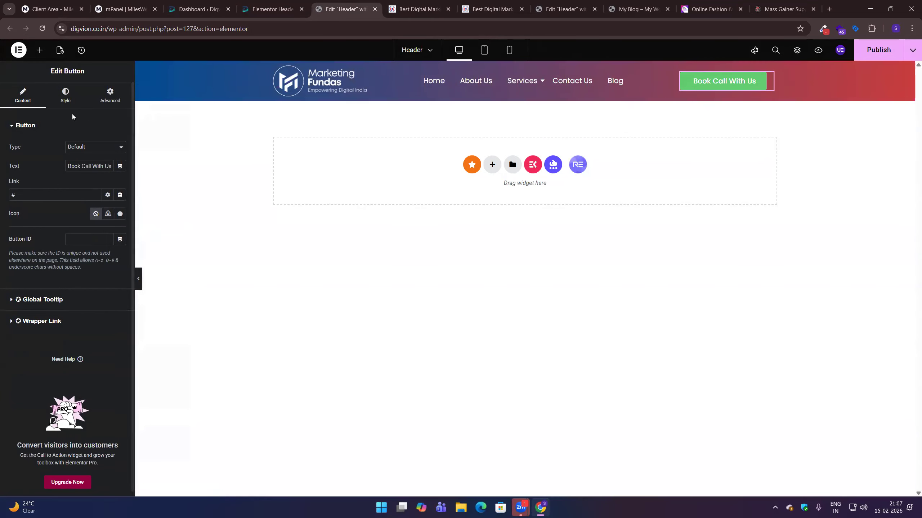
Step: Make the button's background color fully transparent, #61CE7000
{"action": "left_click", "coordinate": [65, 95]}
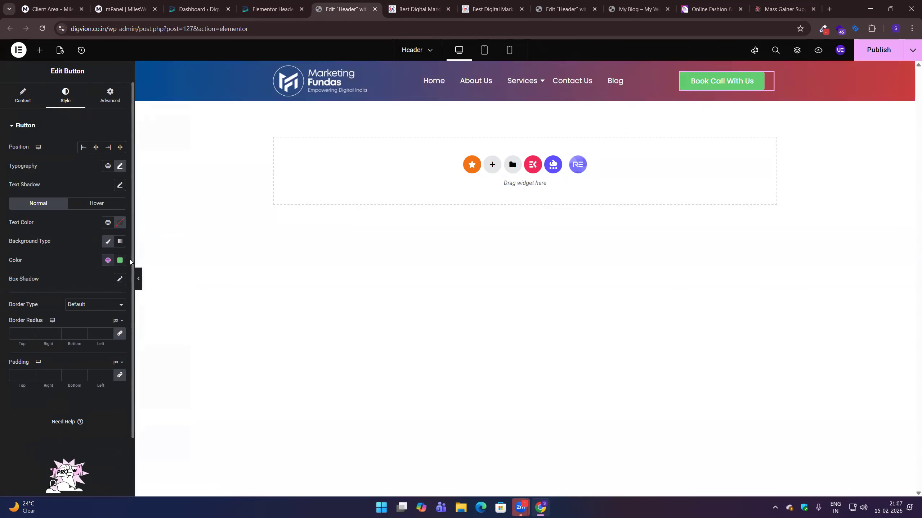
{"action": "left_click", "coordinate": [120, 260]}
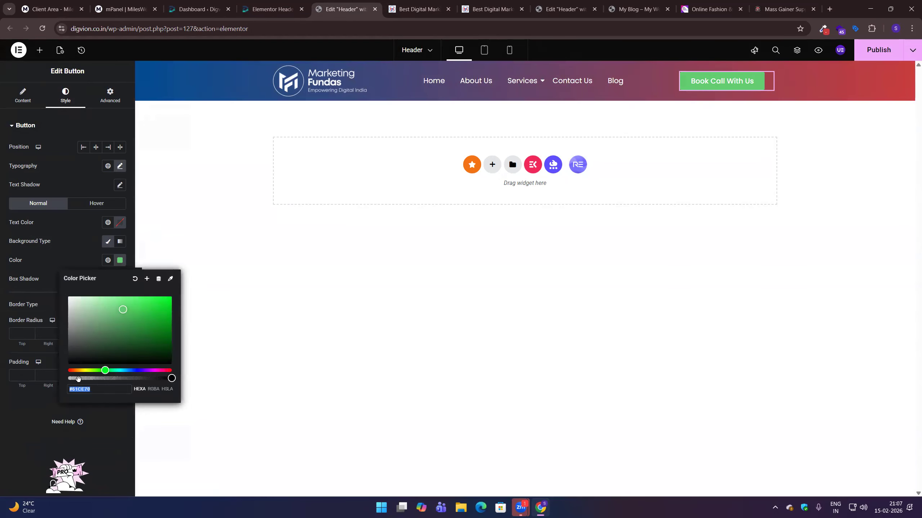
{"action": "left_click_drag", "start_coordinate": [71, 379], "coordinate": [60, 379]}
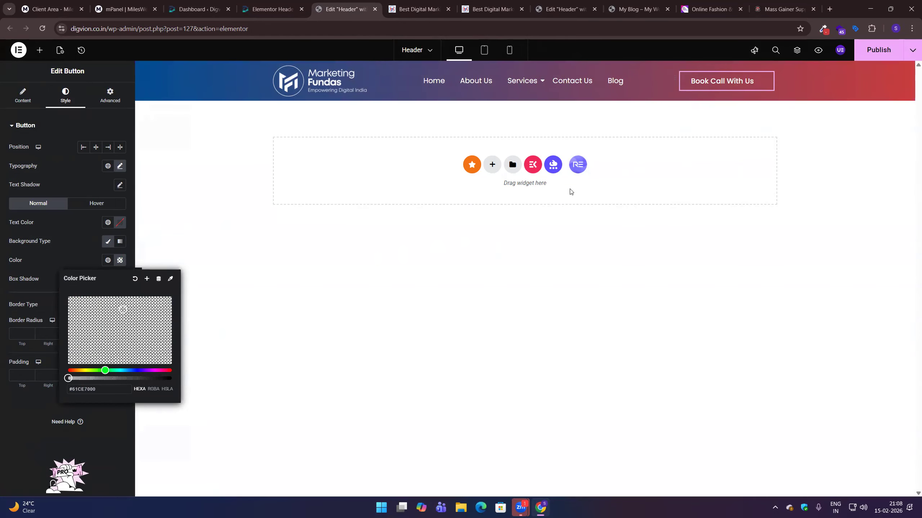
{"action": "left_click", "coordinate": [71, 240]}
Step: Give the button a solid white 1 px border with a 2 px radius, and enable its box shadow
{"action": "left_click", "coordinate": [98, 307]}
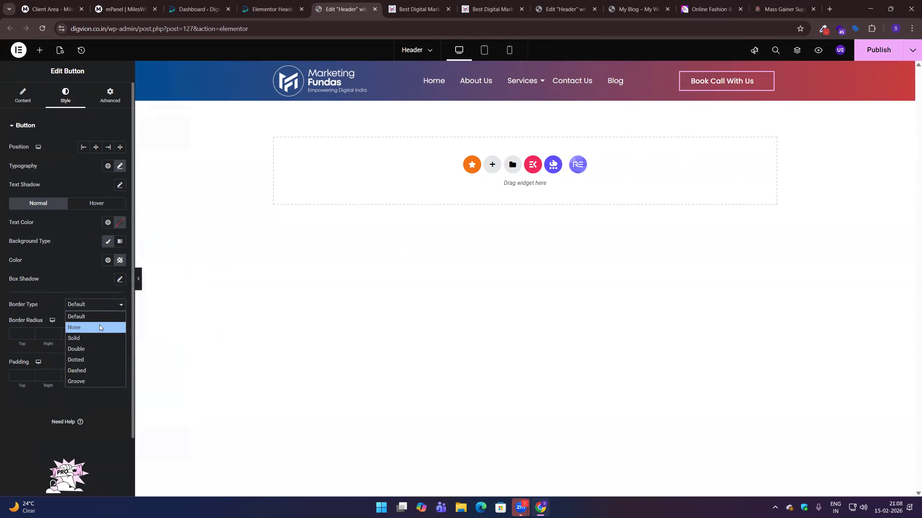
{"action": "left_click", "coordinate": [81, 337]}
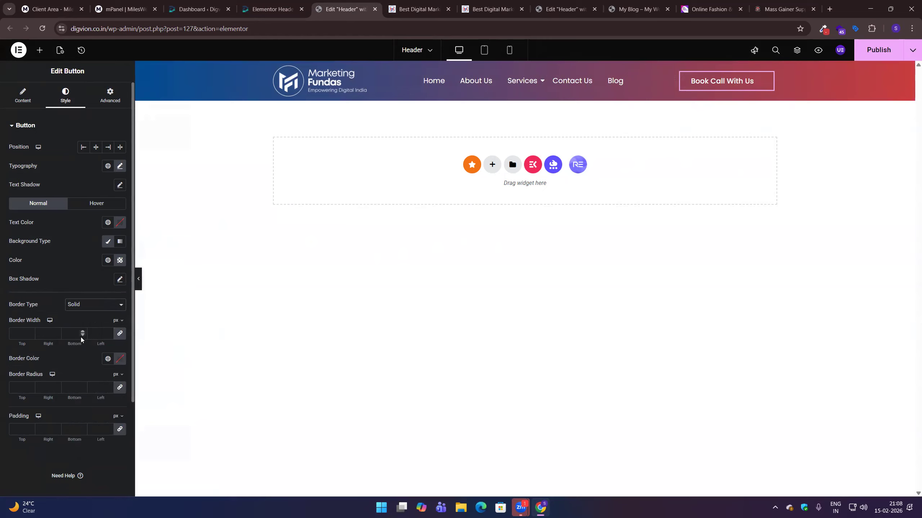
{"action": "left_click", "coordinate": [30, 333]}
{"action": "left_click", "coordinate": [123, 361]}
{"action": "left_click_drag", "start_coordinate": [113, 274], "coordinate": [33, 225]}
{"action": "left_click", "coordinate": [41, 284]}
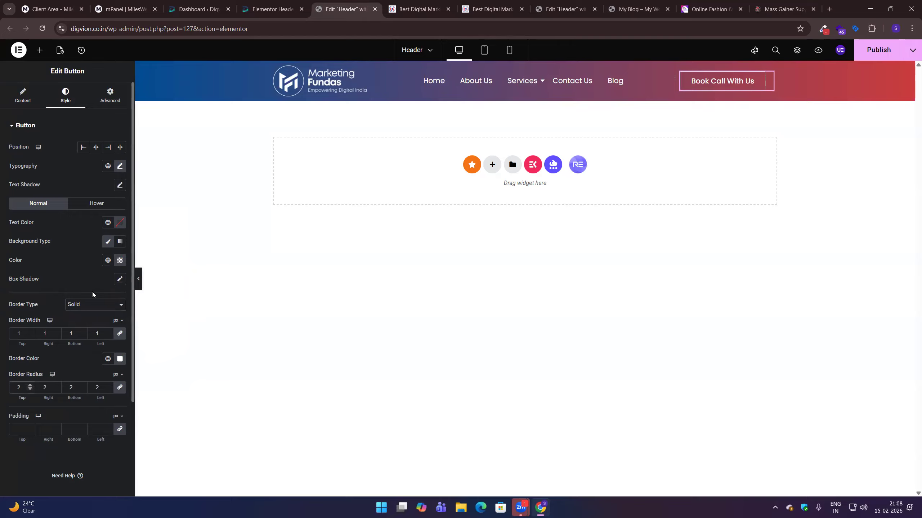
{"action": "left_click", "coordinate": [120, 279]}
{"action": "left_click", "coordinate": [76, 278]}
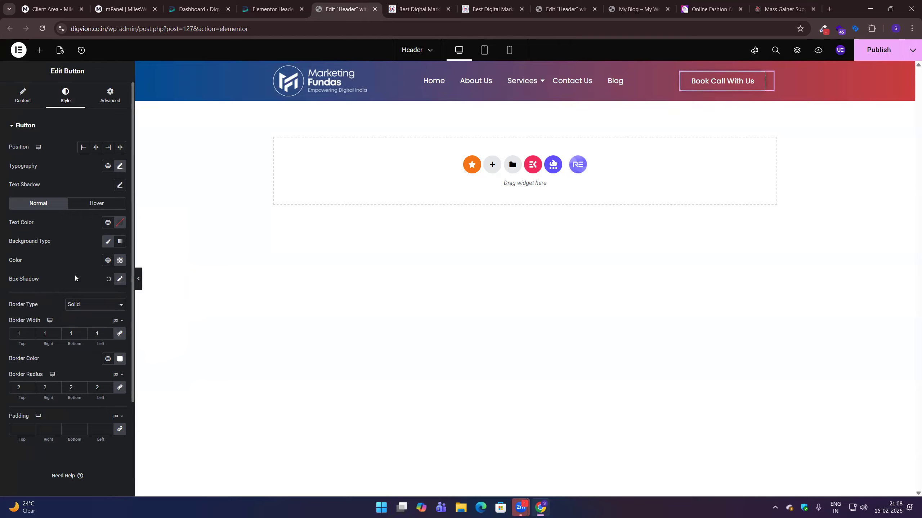
Step: Compare the outlined button with the one in the marketingfundas.com header and set its border width to 0 on all sides
{"action": "left_click", "coordinate": [569, 81]}
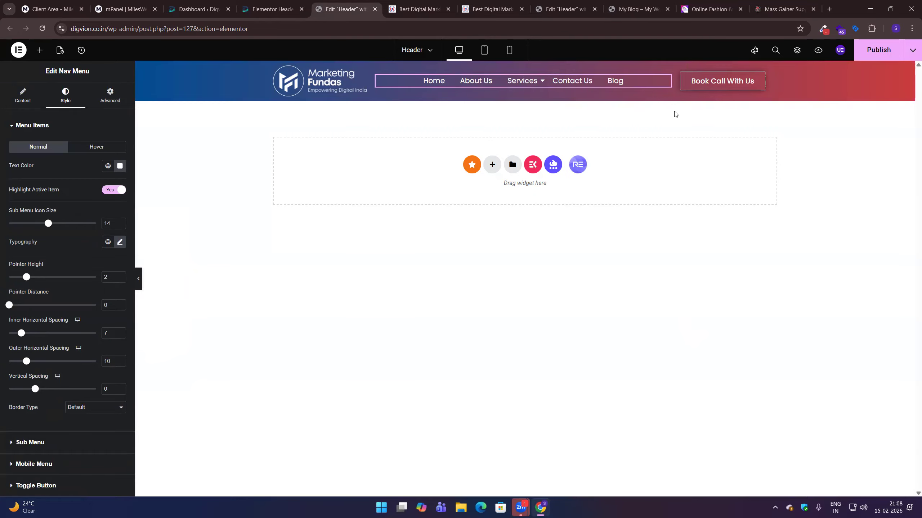
{"action": "key", "text": "ctrl+Tab"}
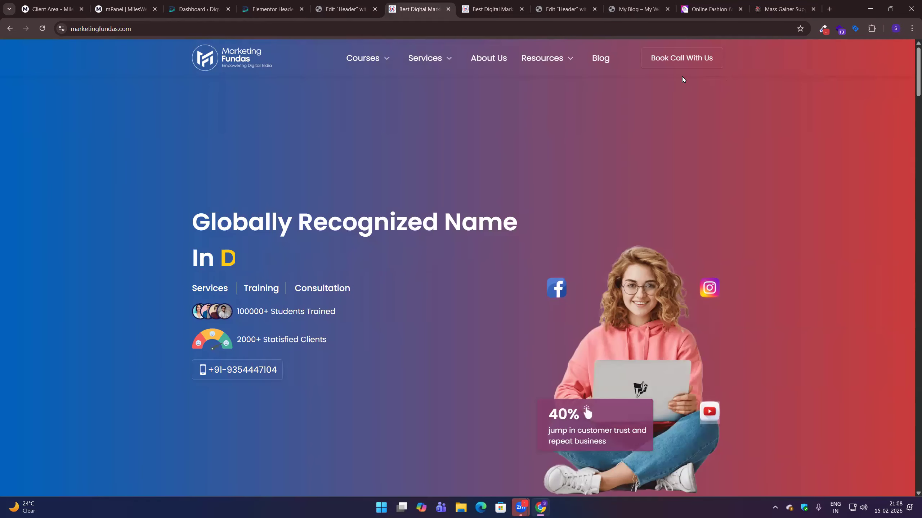
{"action": "key", "text": "ctrl+shift+Tab"}
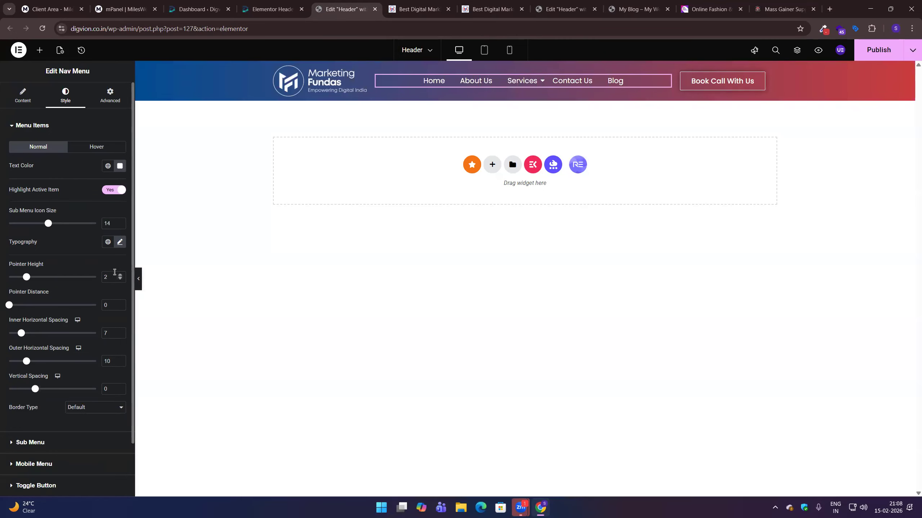
{"action": "left_click", "coordinate": [677, 90]}
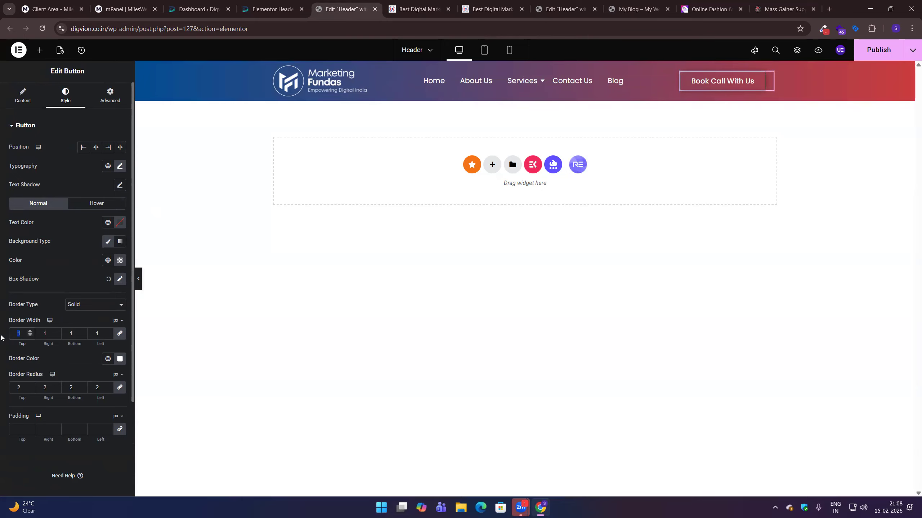
{"action": "left_click", "coordinate": [519, 393]}
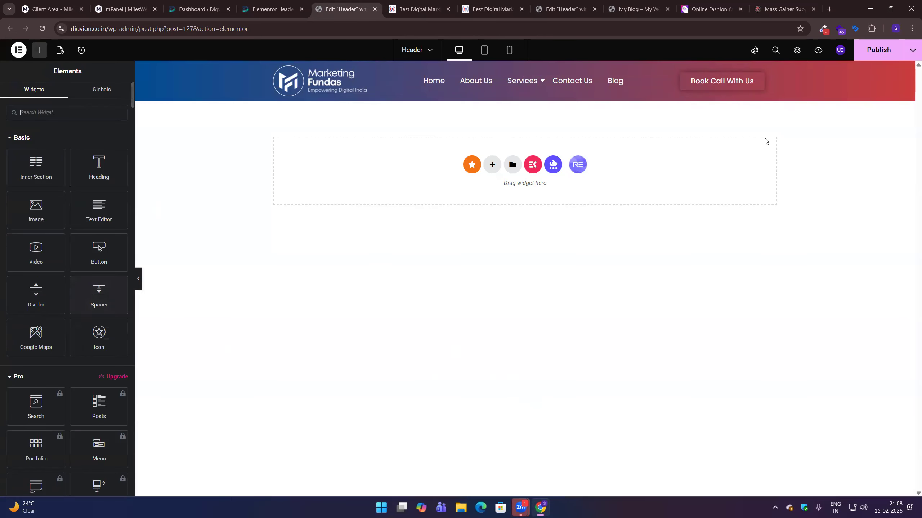
Step: Set the "Book Call With Us" button's box shadow blur to 2 and its color to white at 95% opacity, rgba(255, 255, 255, 0.95)
{"action": "left_click", "coordinate": [737, 81]}
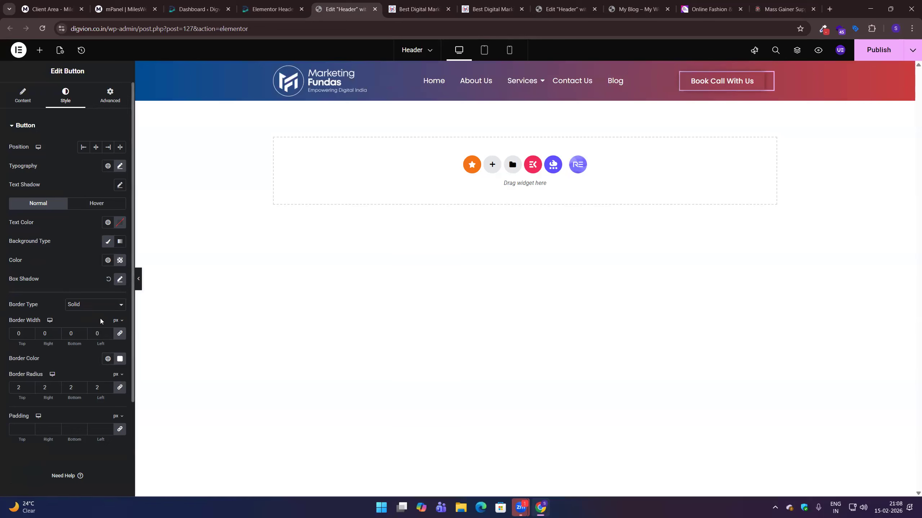
{"action": "left_click", "coordinate": [120, 279]}
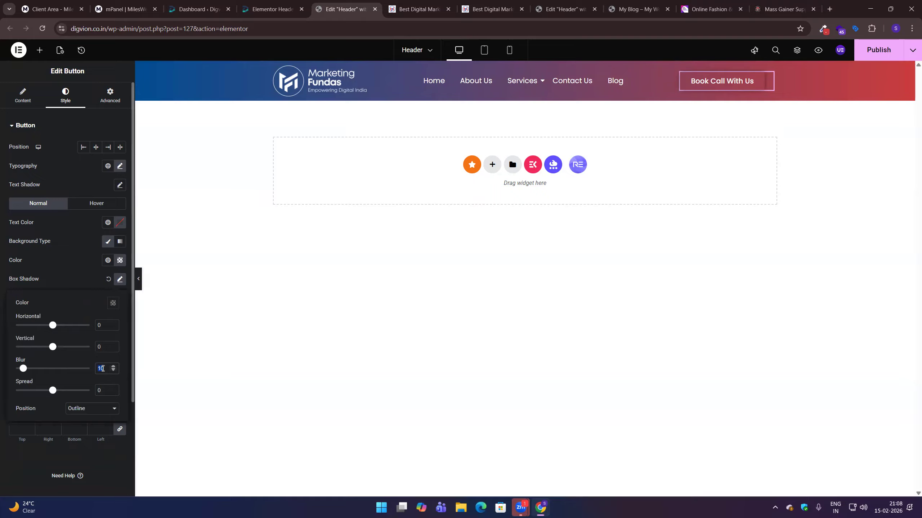
{"action": "type", "text": "2"}
{"action": "left_click", "coordinate": [113, 303]}
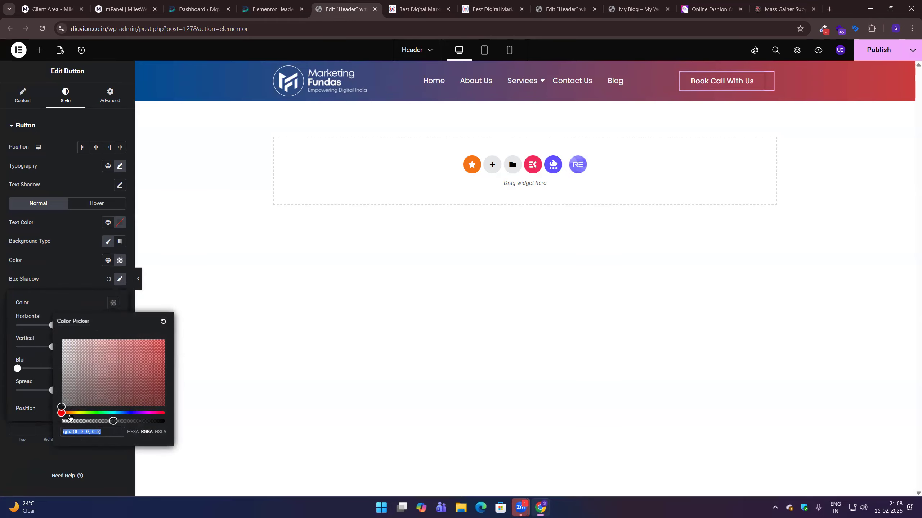
{"action": "left_click_drag", "start_coordinate": [142, 421], "coordinate": [160, 421]}
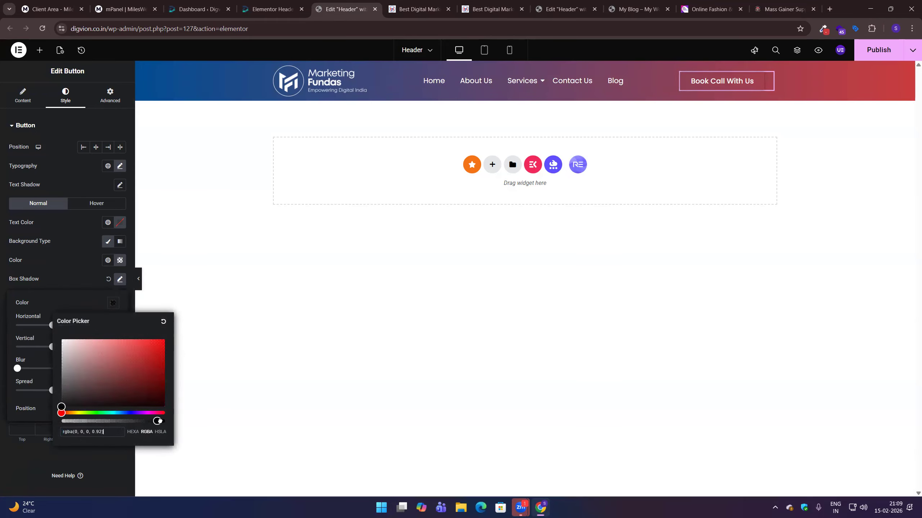
{"action": "left_click_drag", "start_coordinate": [74, 347], "coordinate": [38, 336]}
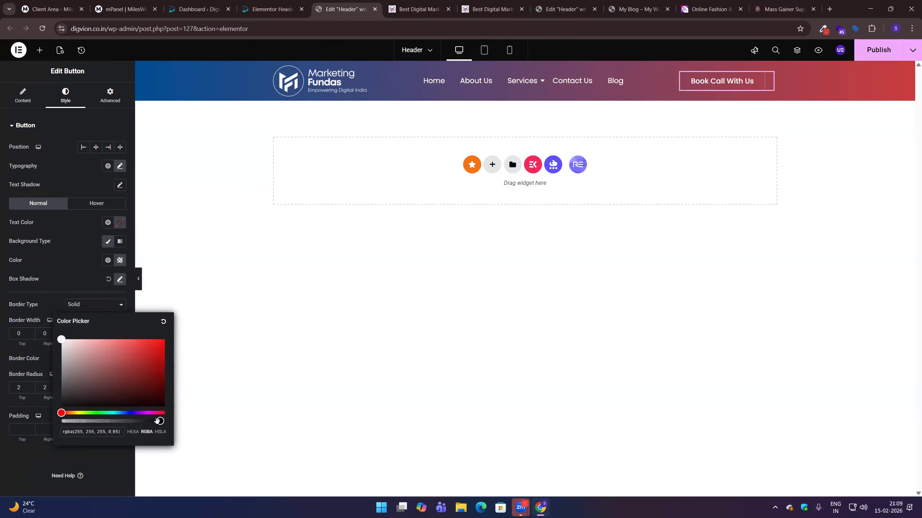
{"action": "left_click", "coordinate": [102, 293]}
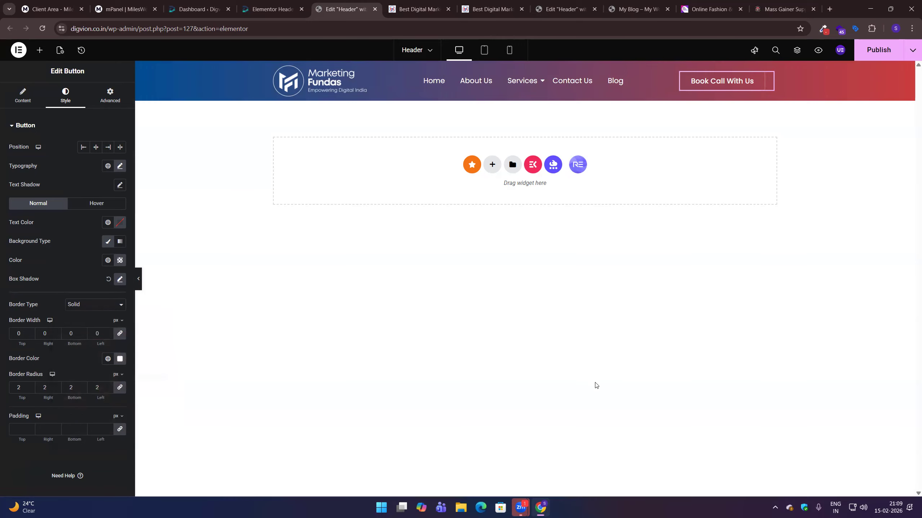
{"action": "left_click", "coordinate": [596, 385]}
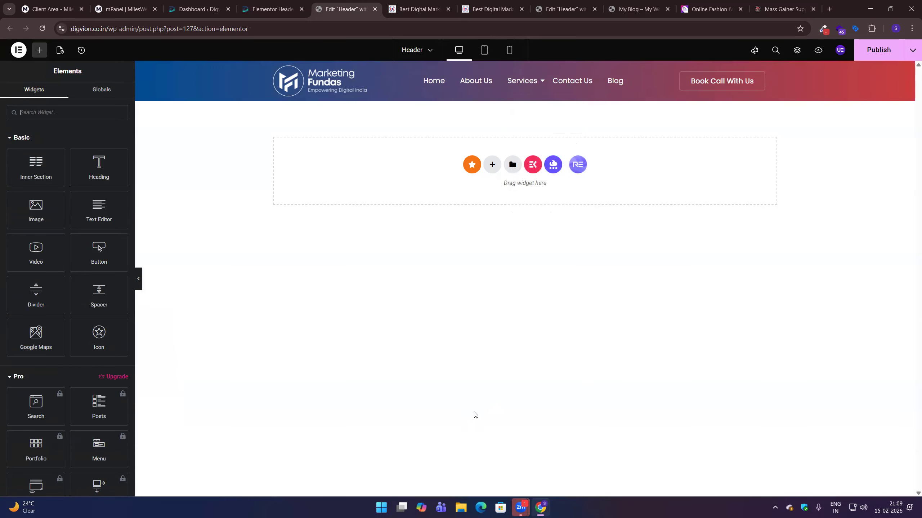
Step: Tone the button's box shadow color down from near-white to a slightly darker, faintly reddish shade
{"action": "left_click", "coordinate": [769, 80]}
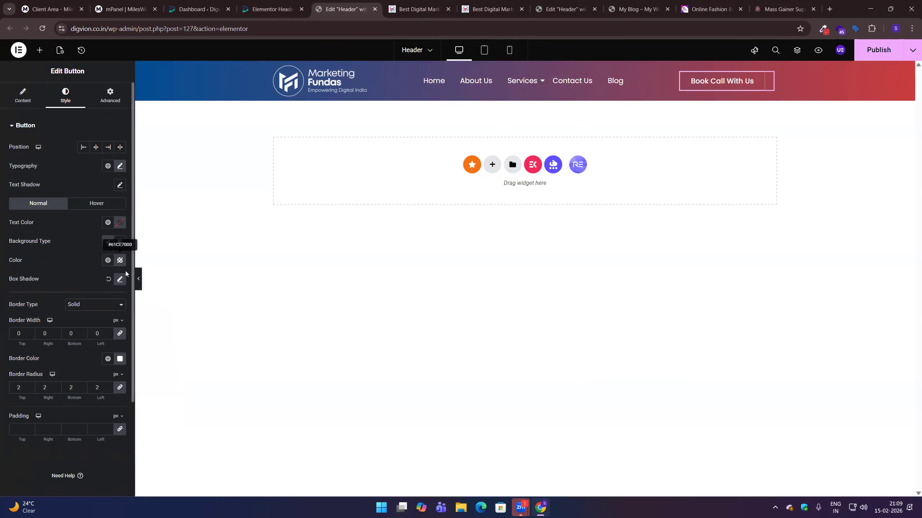
{"action": "left_click", "coordinate": [120, 278]}
{"action": "left_click", "coordinate": [112, 304]}
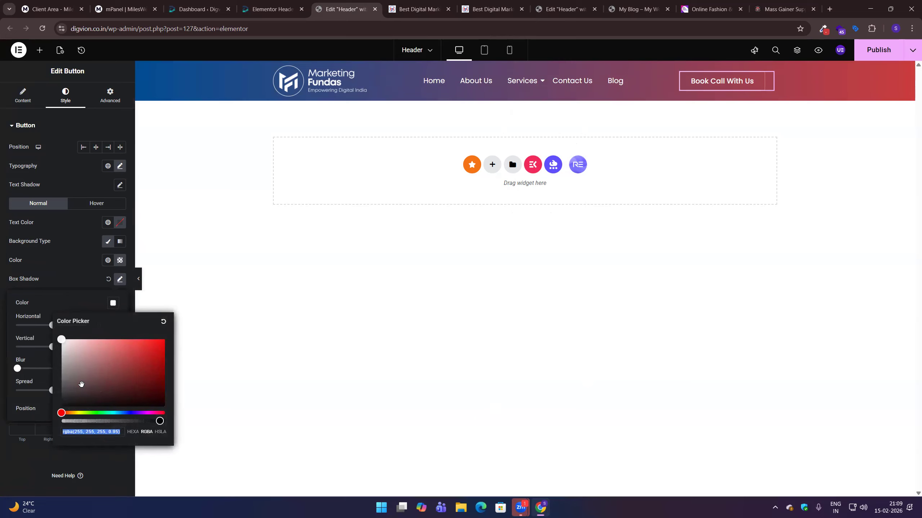
{"action": "mouse_move", "coordinate": [61, 340]}
{"action": "left_mouse_down"}
{"action": "mouse_move", "coordinate": [63, 355]}
{"action": "mouse_move", "coordinate": [76, 352]}
{"action": "left_mouse_up"}
{"action": "left_click", "coordinate": [64, 284]}
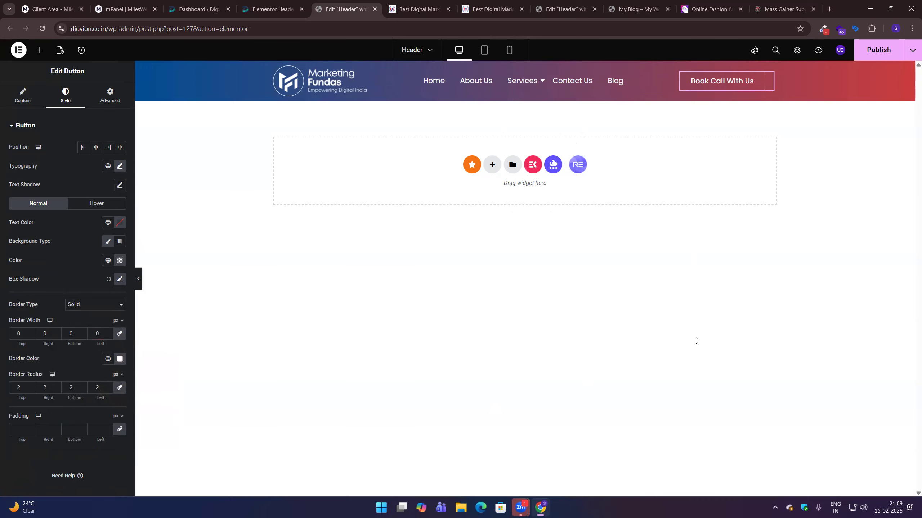
Step: Check the Services submenu in the navigation menu and add an empty three-column section below the header
{"action": "left_click", "coordinate": [531, 105]}
{"action": "left_click", "coordinate": [524, 90]}
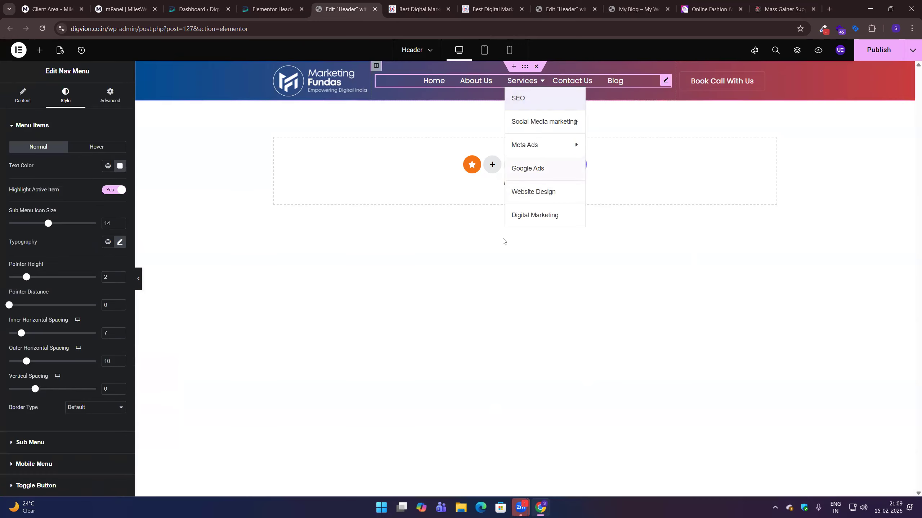
{"action": "left_click", "coordinate": [411, 292]}
{"action": "left_click", "coordinate": [493, 166]}
{"action": "left_click", "coordinate": [501, 183]}
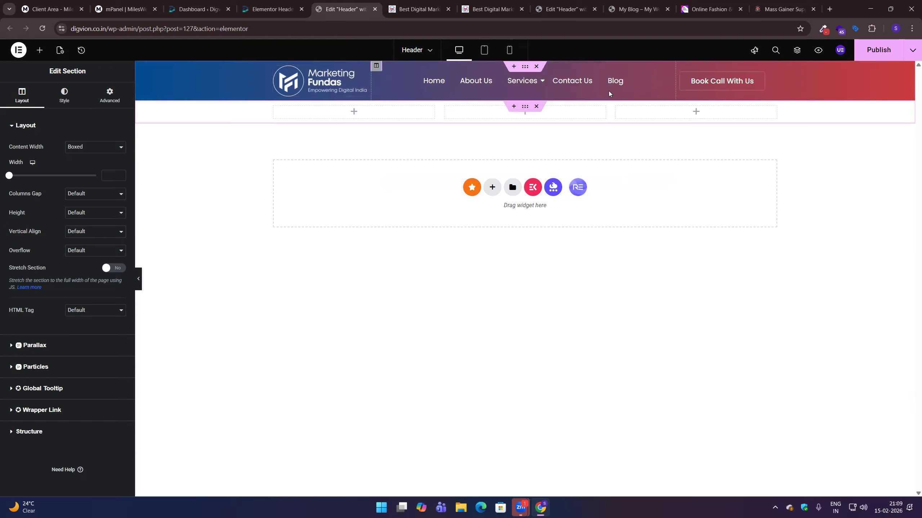
Step: Review the header section's gradient and layout settings, the logo column's layout and the navigation menu's content settings
{"action": "left_click", "coordinate": [525, 67]}
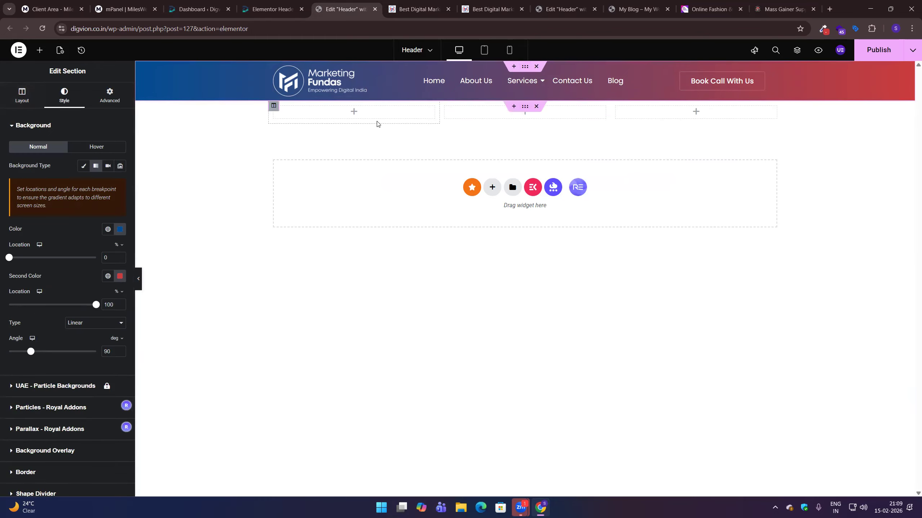
{"action": "left_click", "coordinate": [274, 66]}
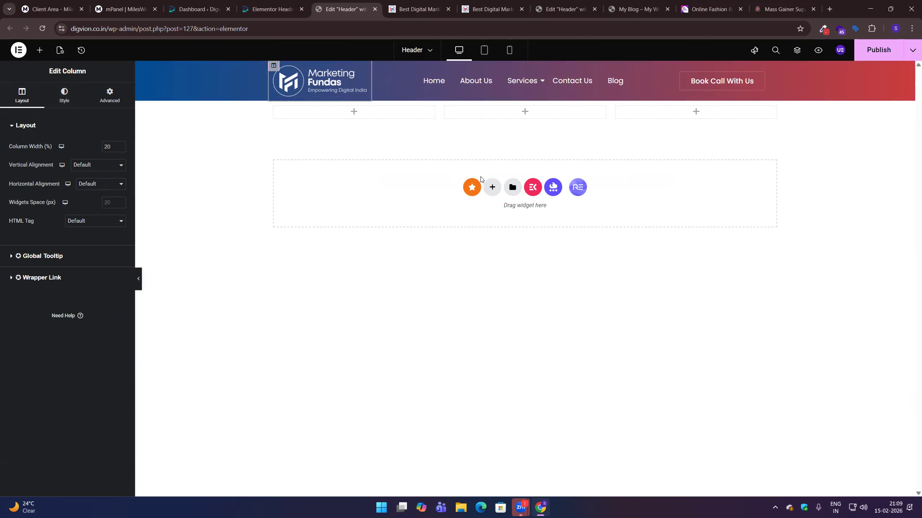
{"action": "left_click", "coordinate": [475, 81]}
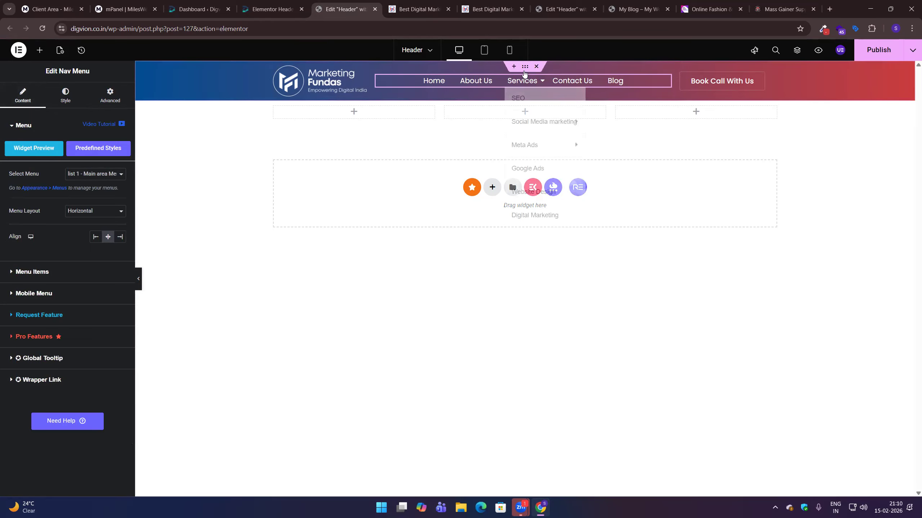
{"action": "left_click", "coordinate": [520, 69]}
{"action": "left_click", "coordinate": [22, 93]}
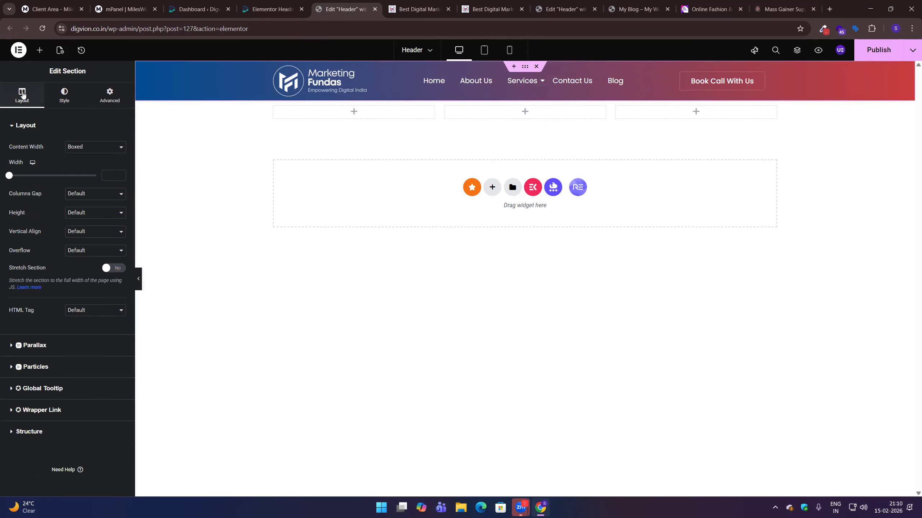
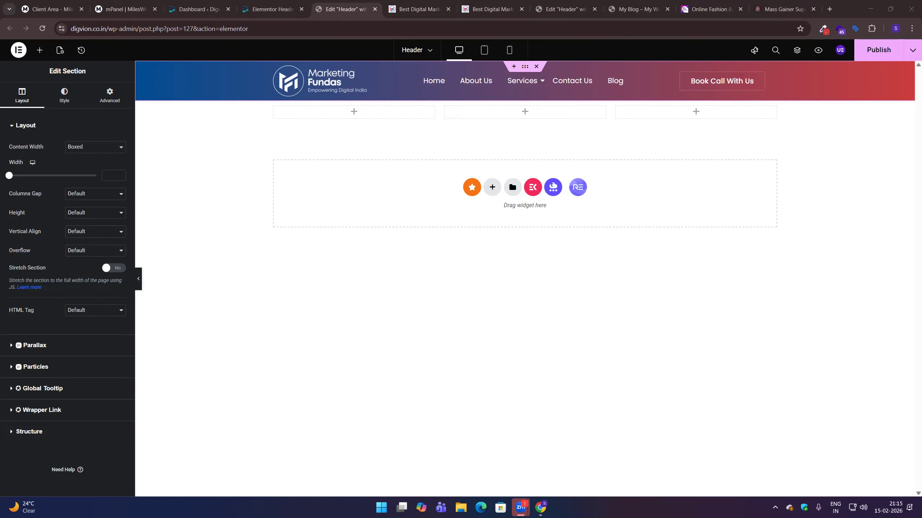
Step: Activate the browser's page color picker on the header page
{"action": "left_click", "coordinate": [823, 29]}
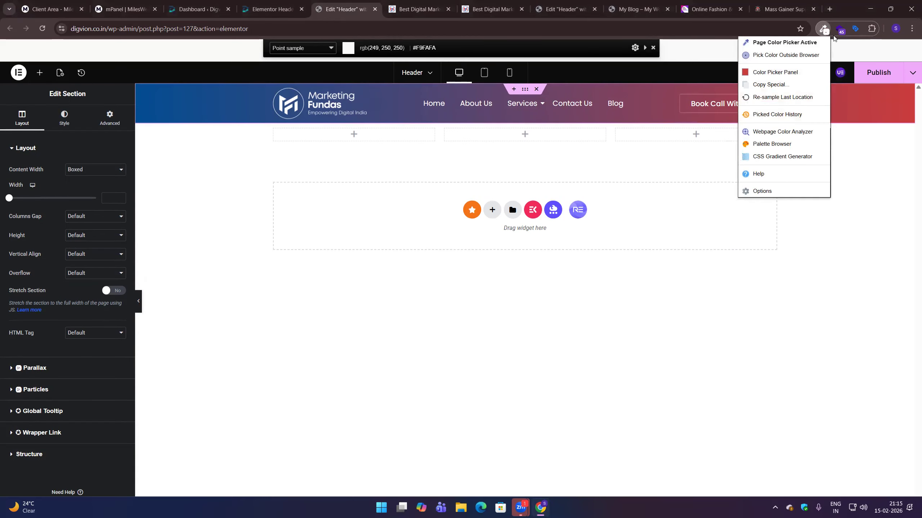
{"action": "left_click", "coordinate": [822, 32]}
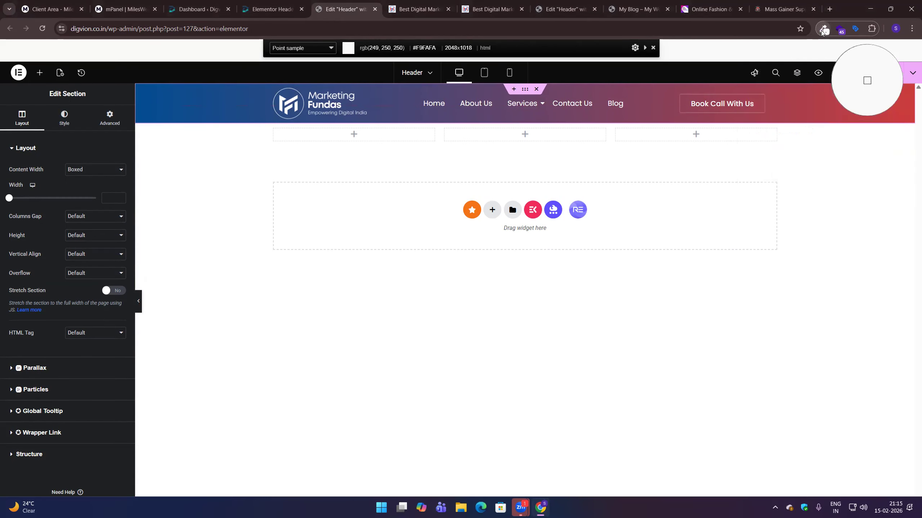